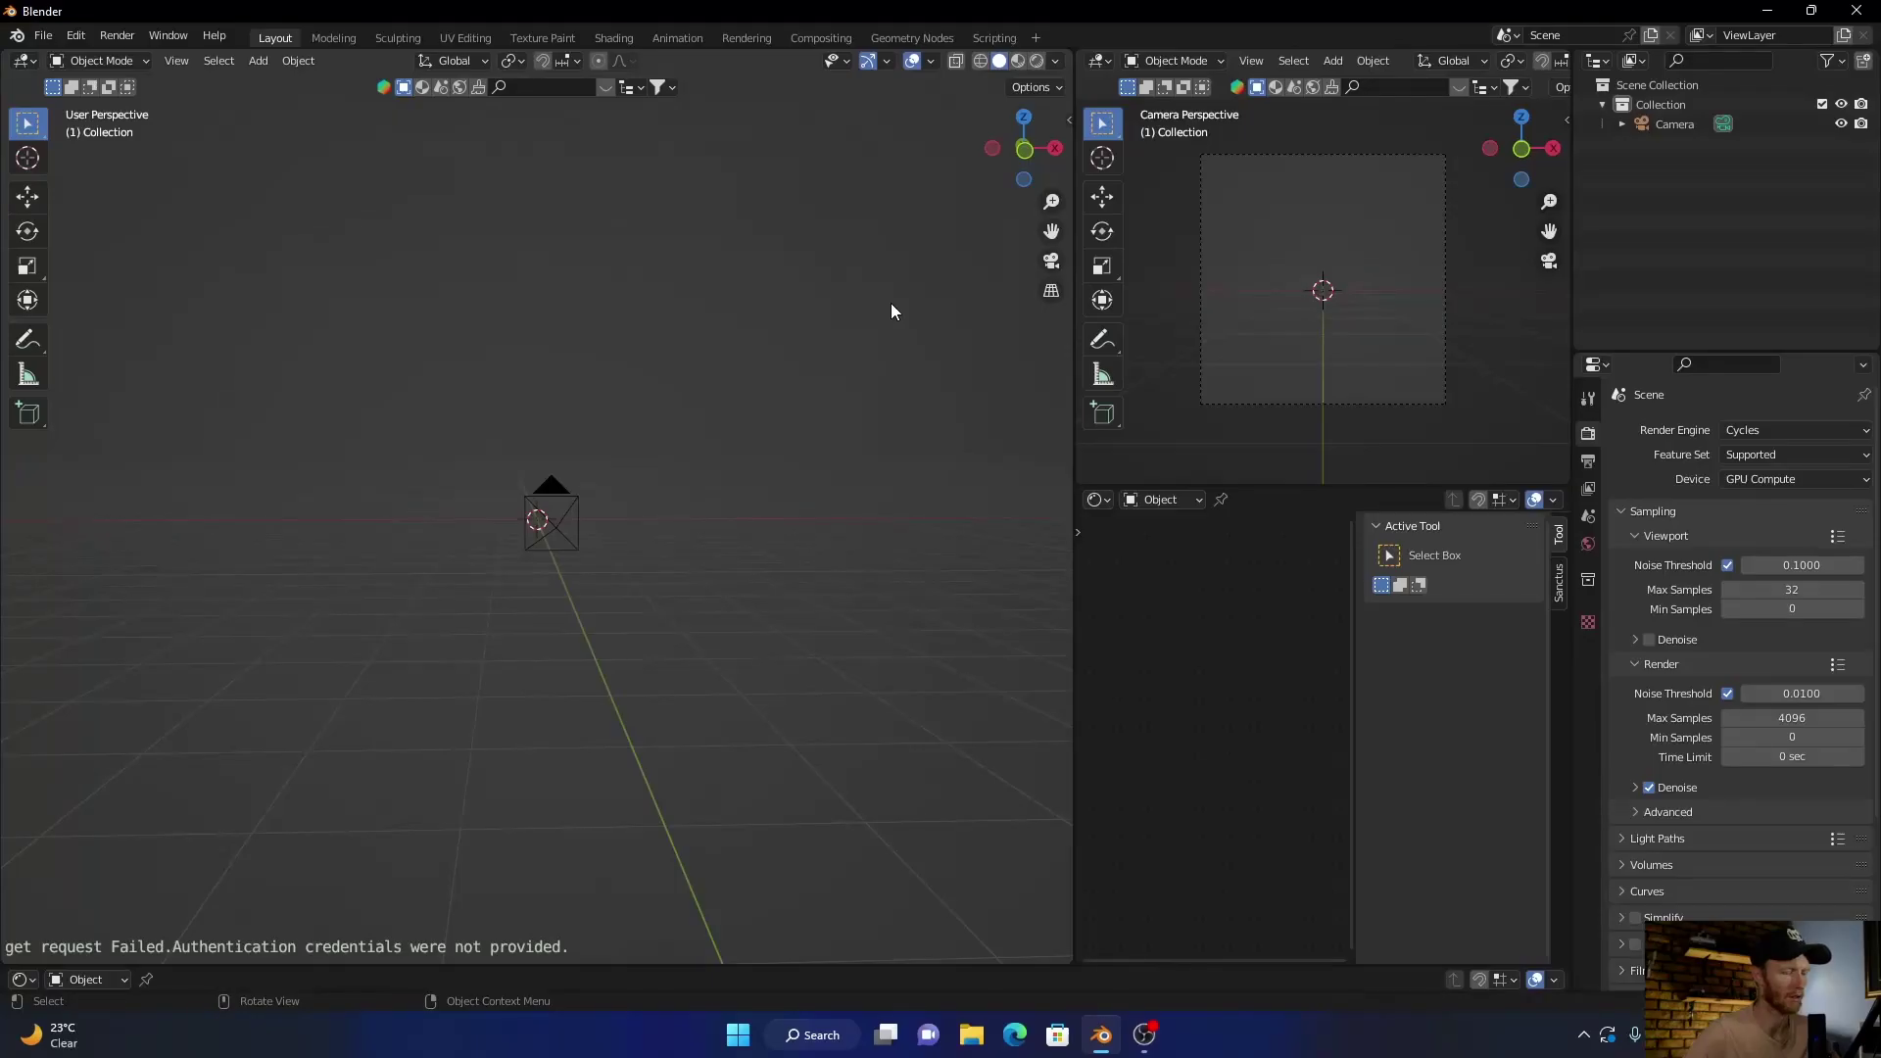
- Turn on Screencast Keys, hide the sidebar, and bring up the Shift+A Add menu
click(1067, 115)
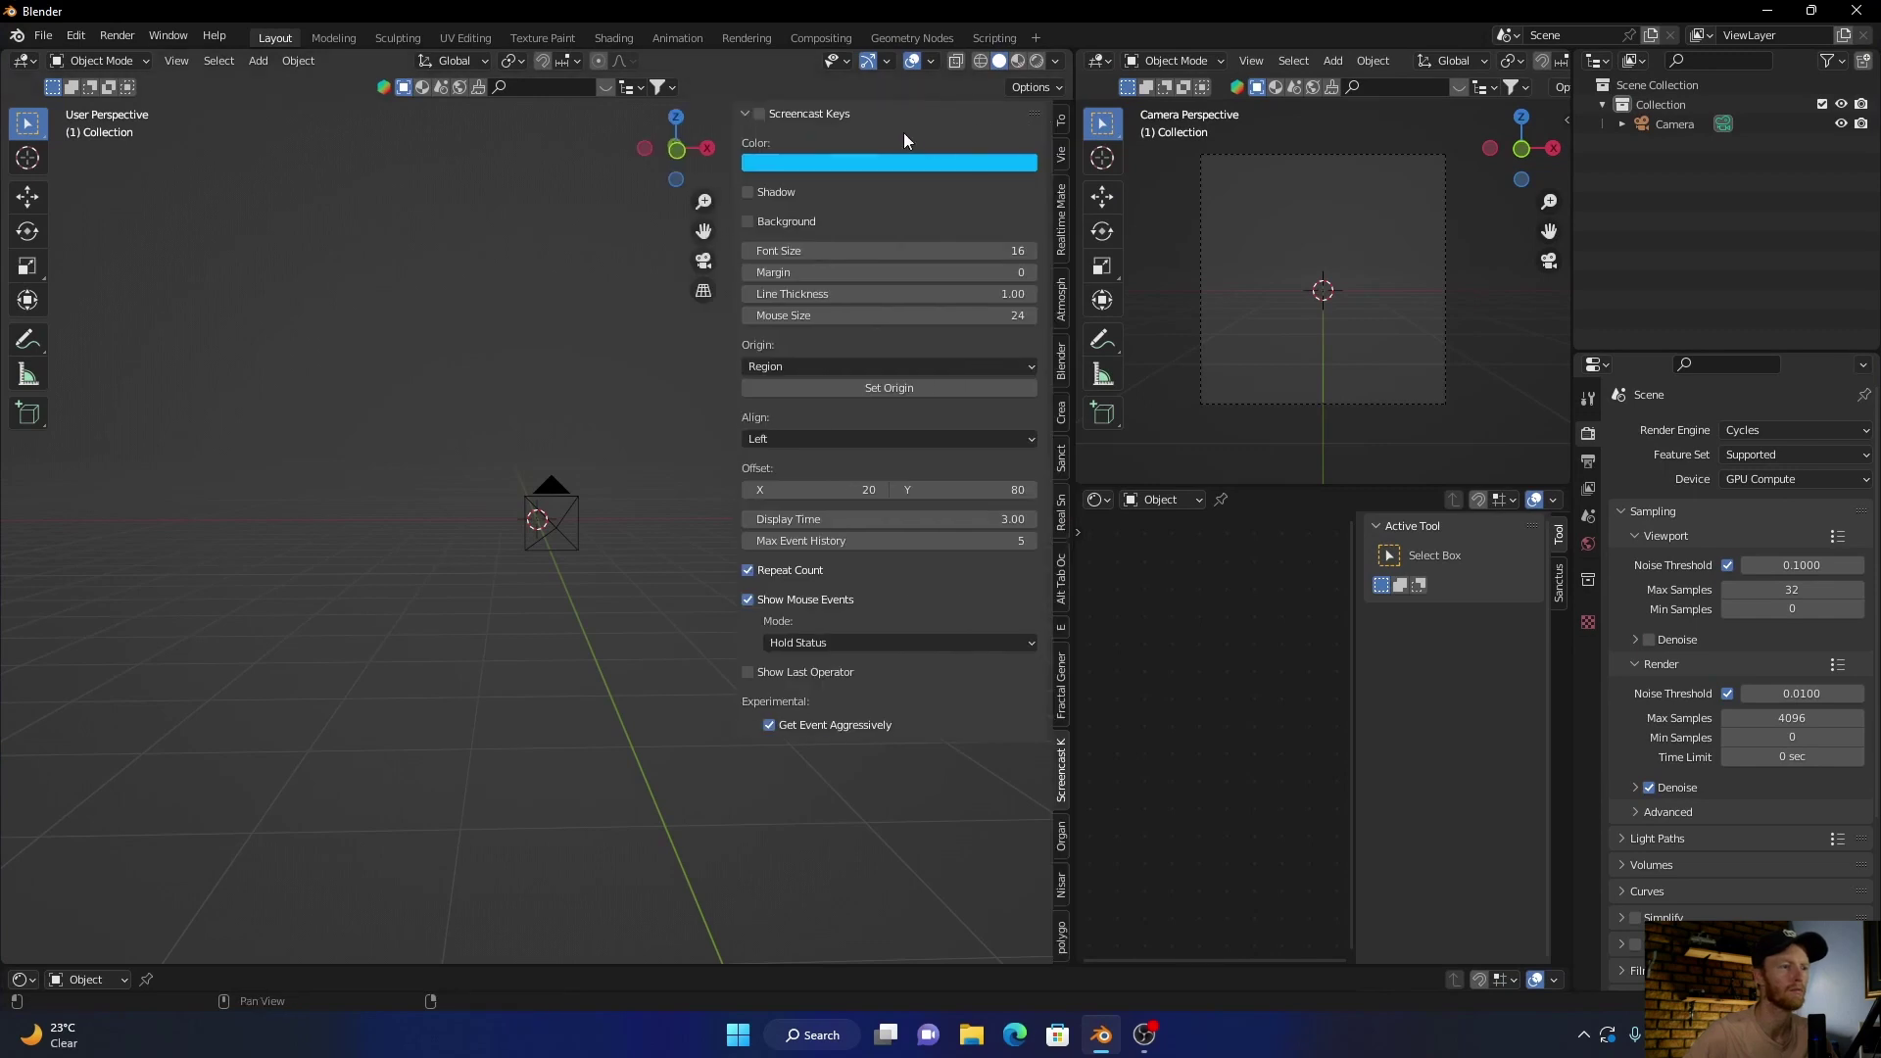
click(758, 113)
drag(737, 217, 1042, 261)
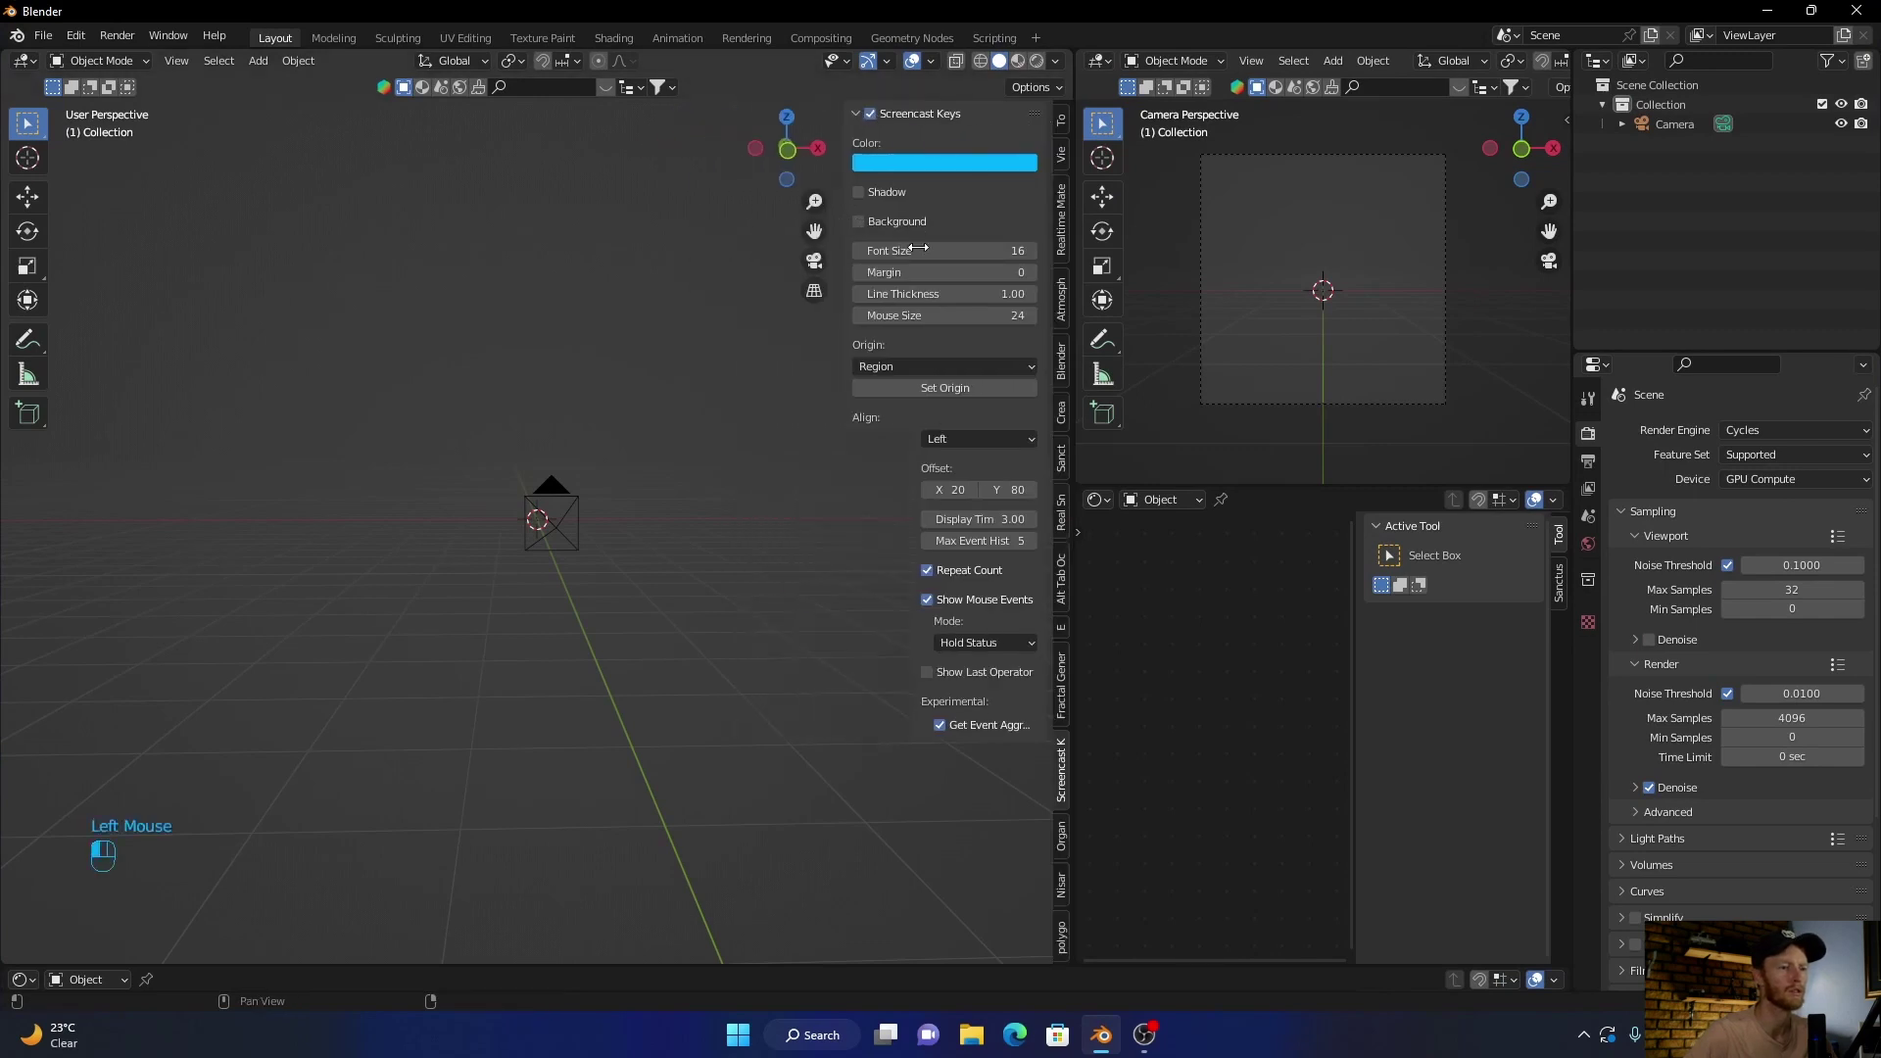
mouse_move(710, 610)
middle_down()
mouse_move(405, 630)
mouse_move(432, 648)
middle_up()
key(shift+a)
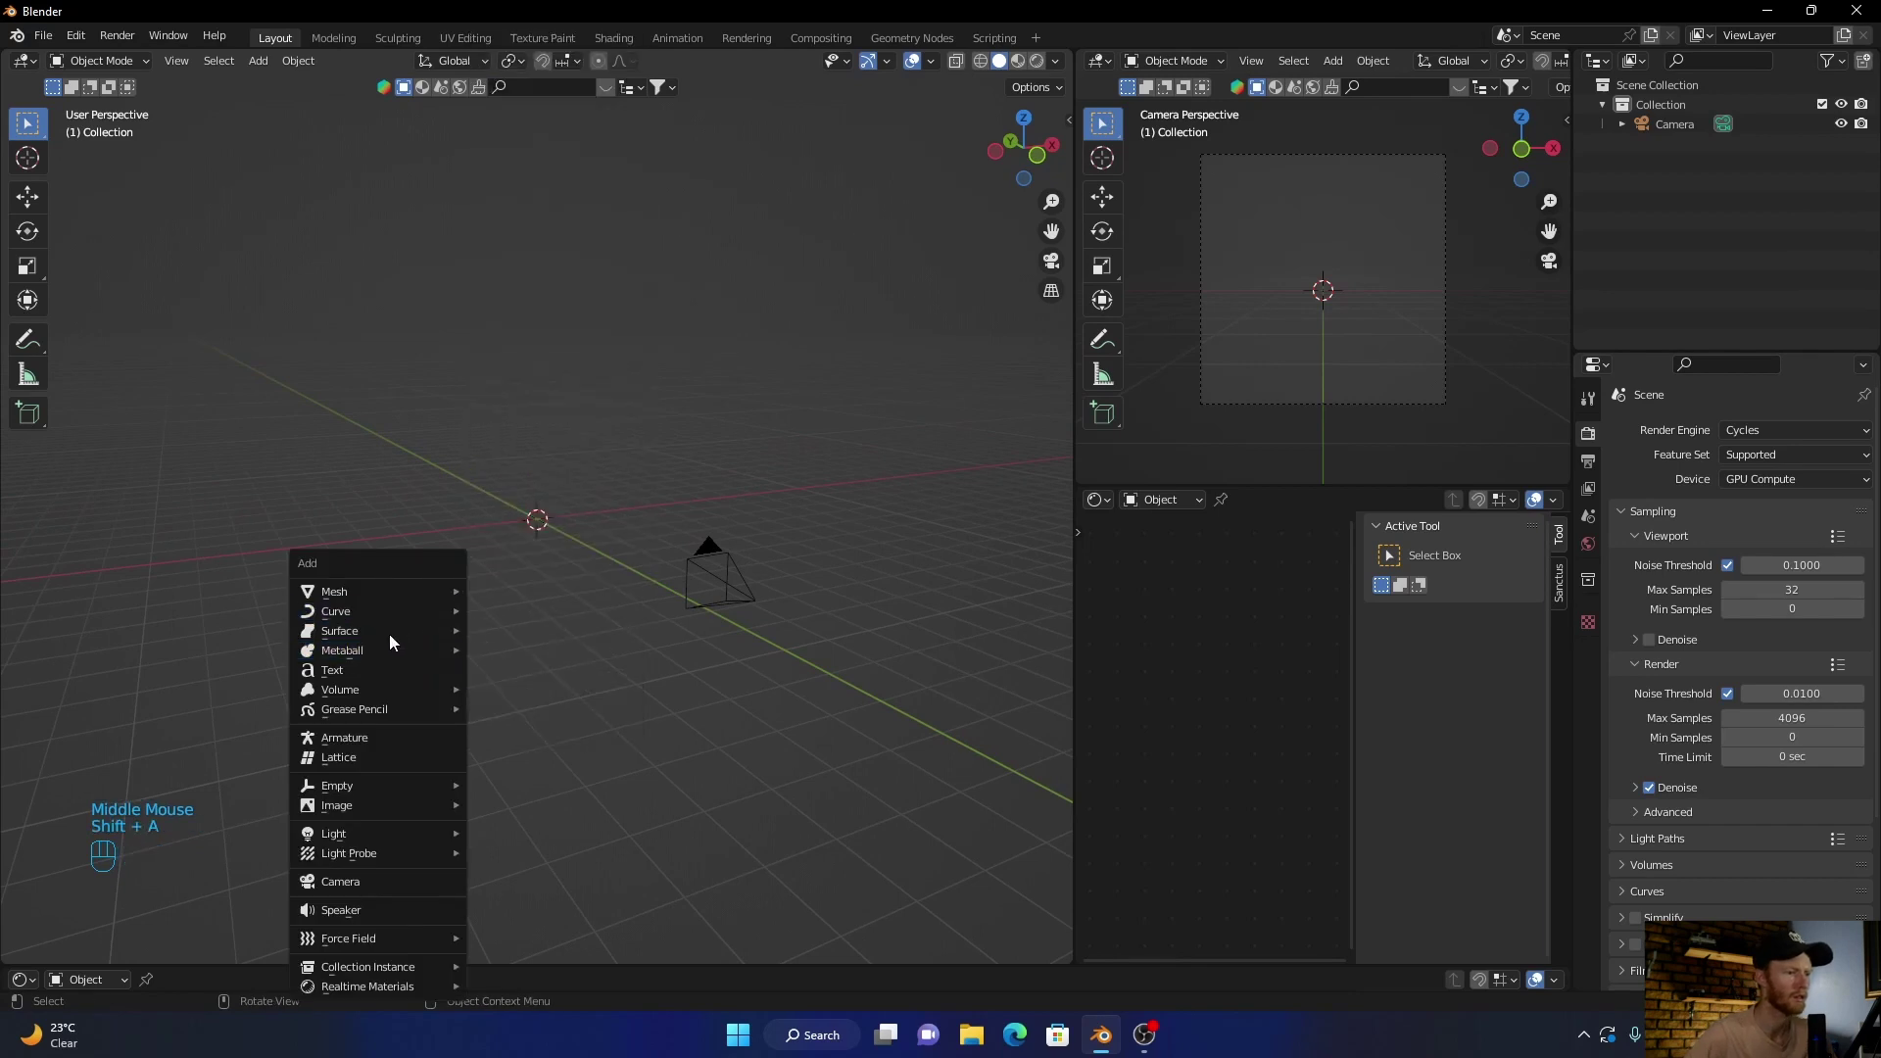
mouse_move(335, 590)
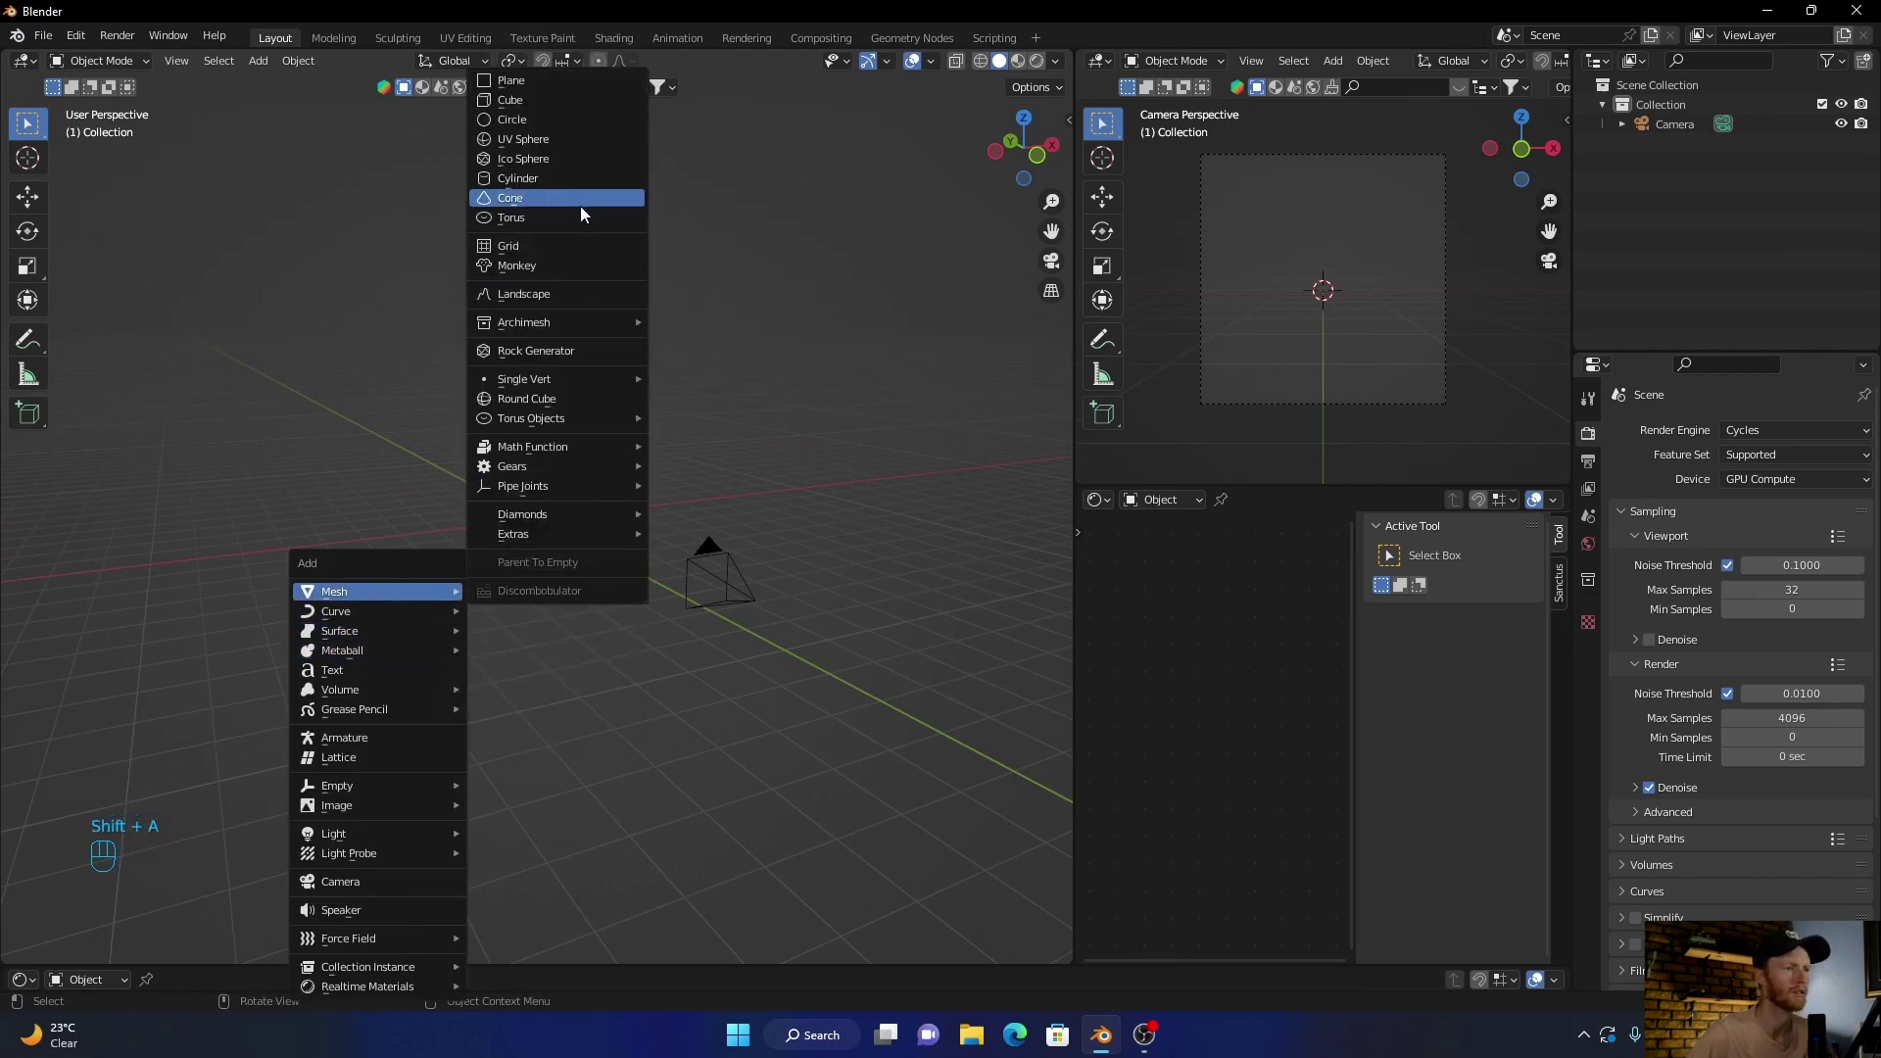
- Add a cylinder, shrink it, and stretch it tall along Z from a side view
click(542, 182)
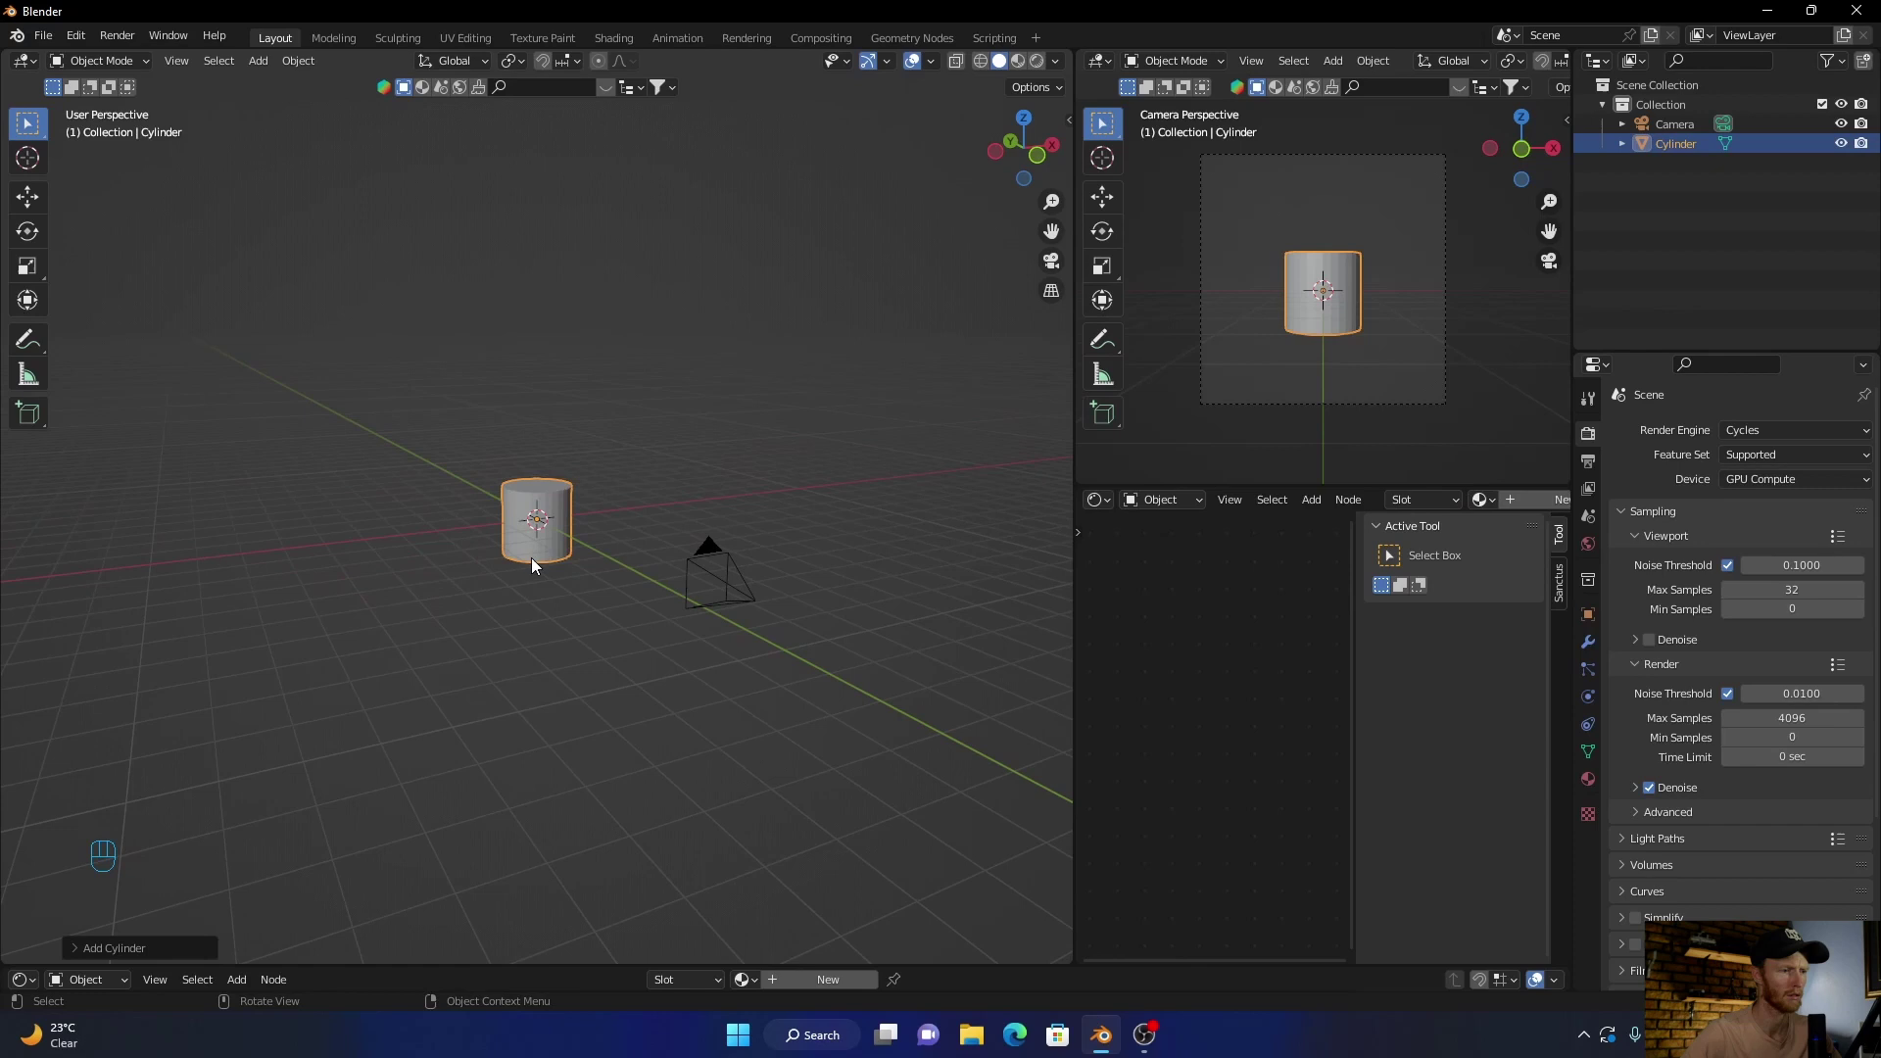
key(s)
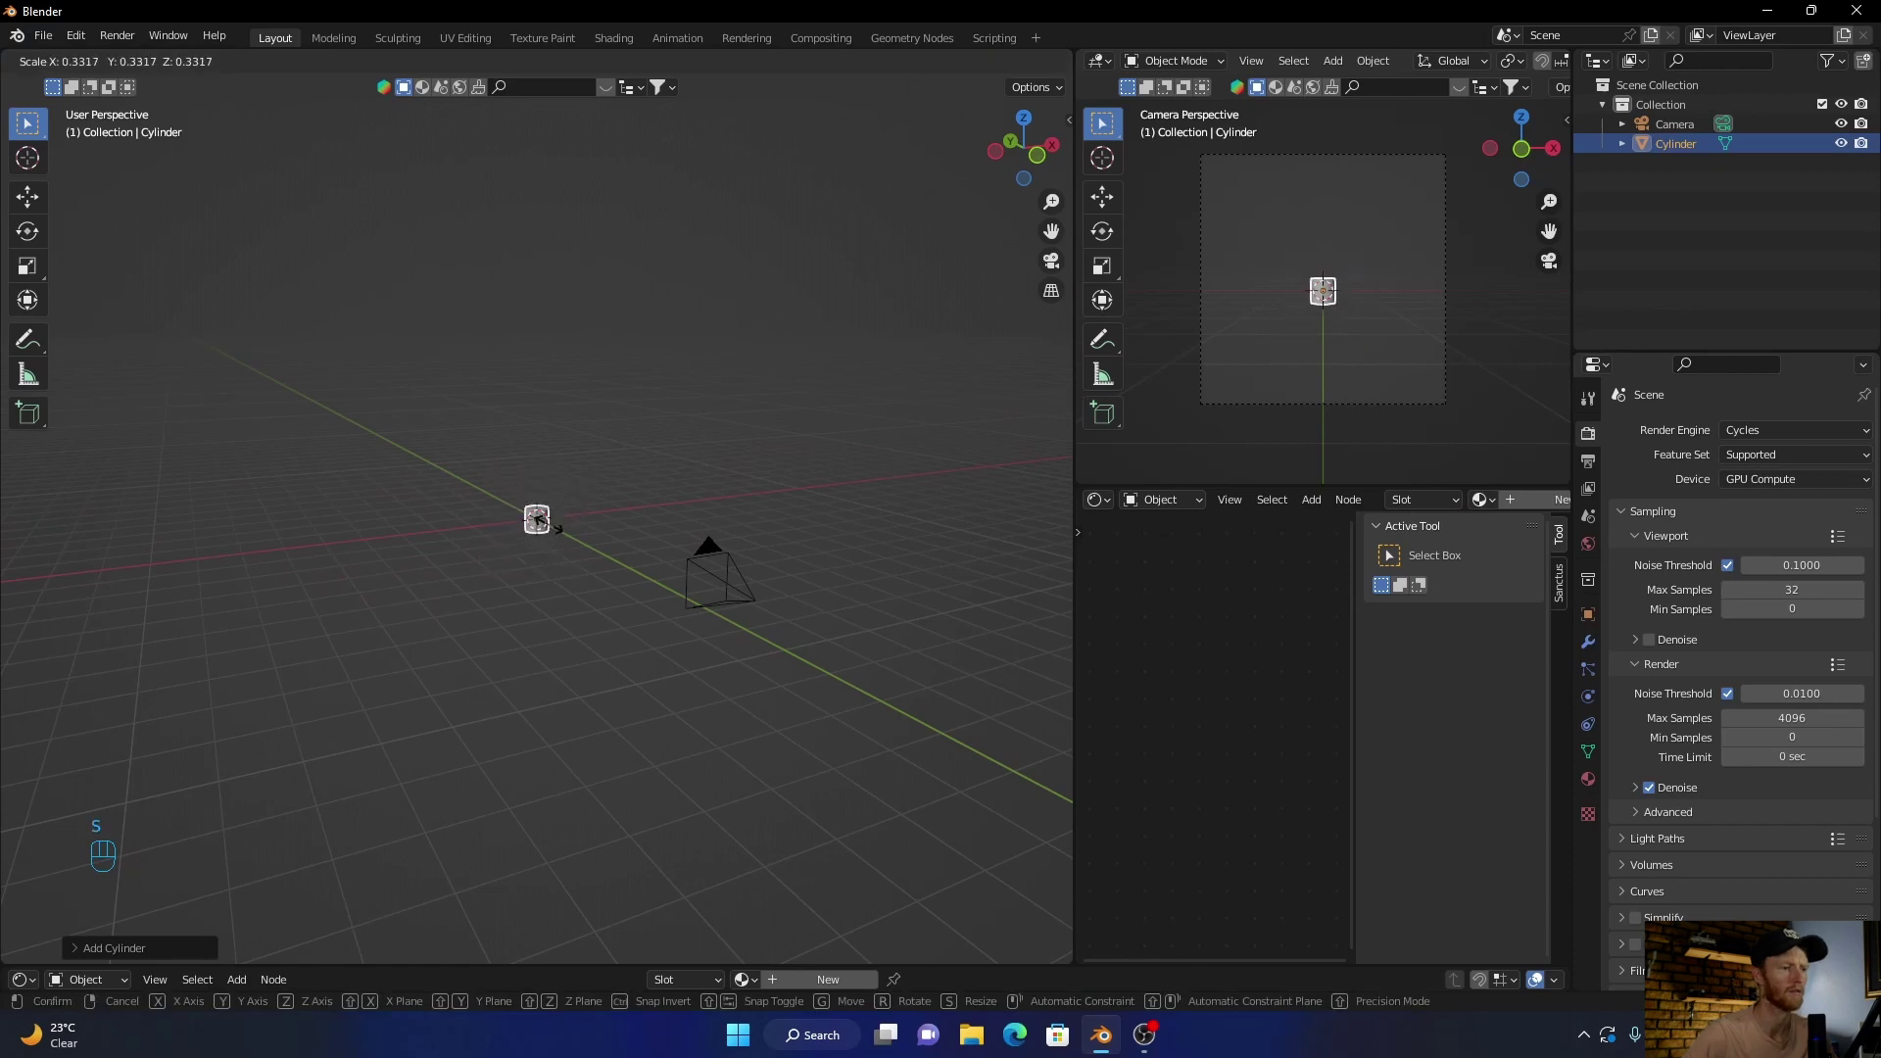
click(540, 526)
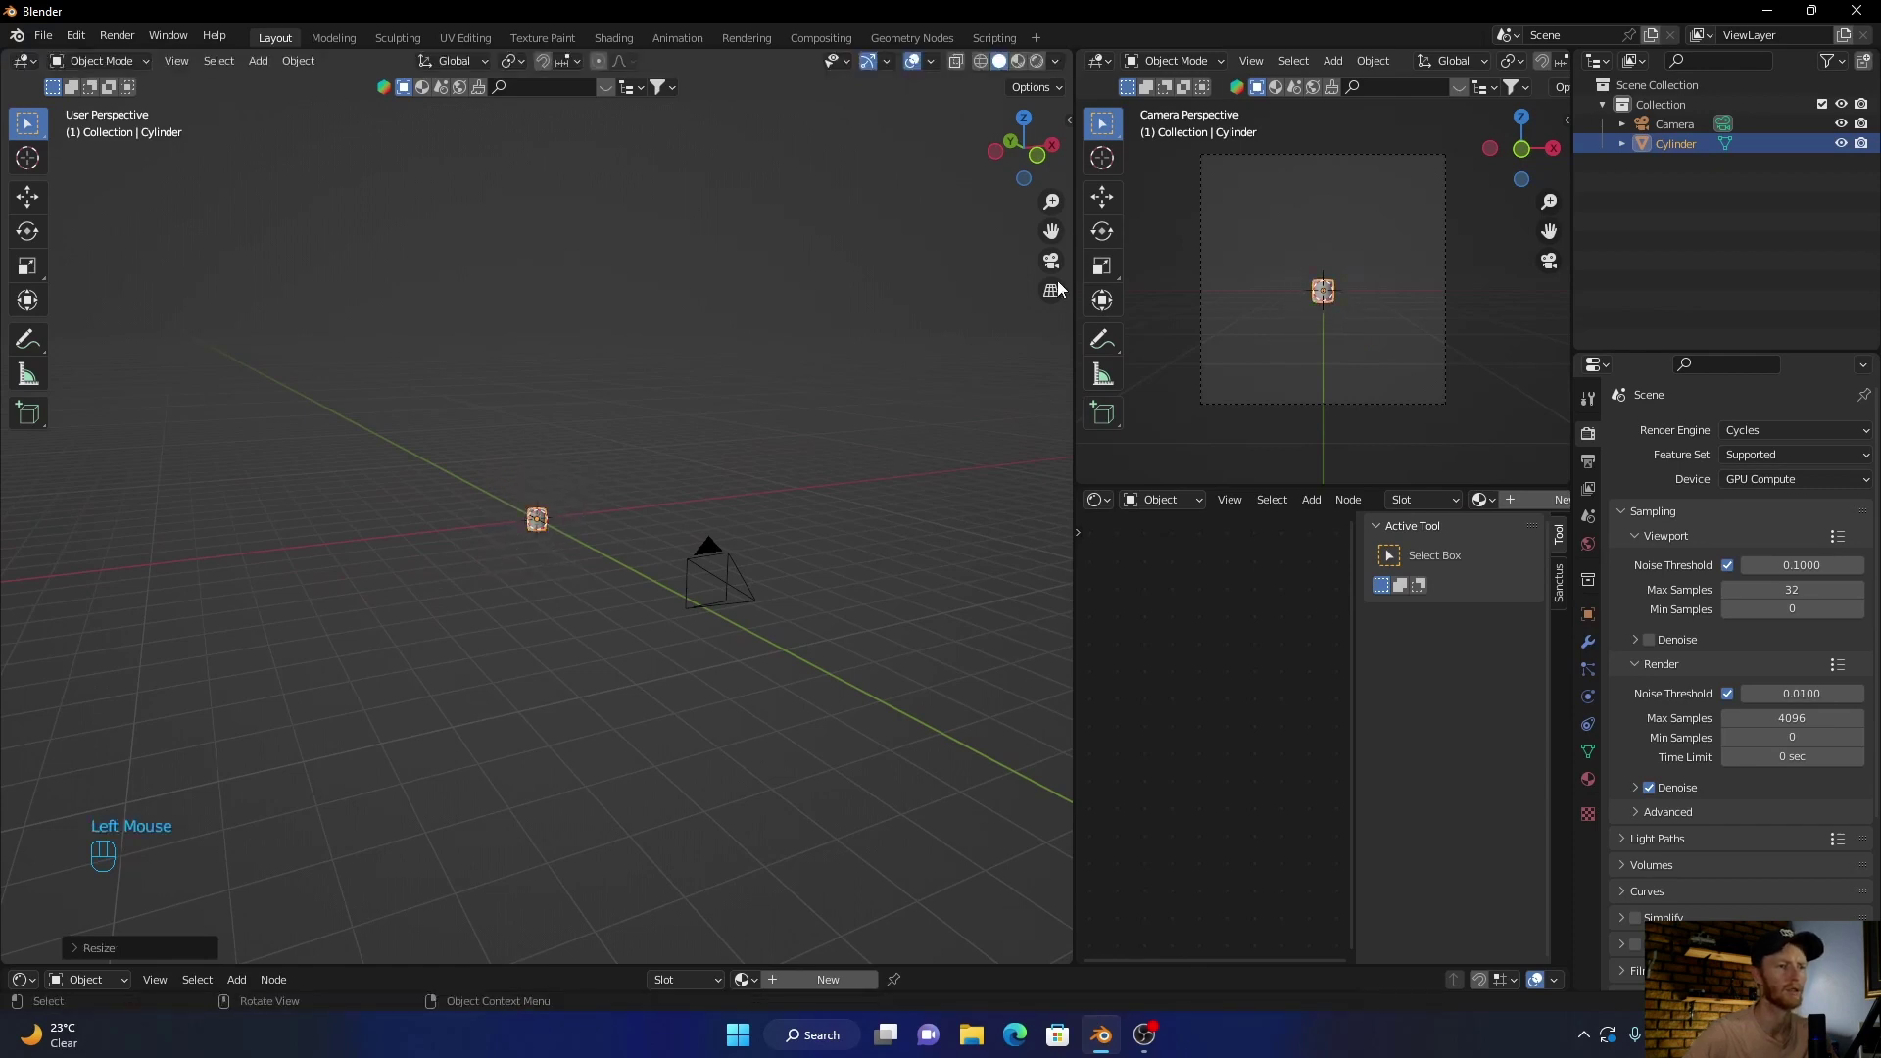
click(1054, 150)
scroll(549, 516, up, 1)
scroll(548, 516, down, 1)
scroll(549, 516, up, 3)
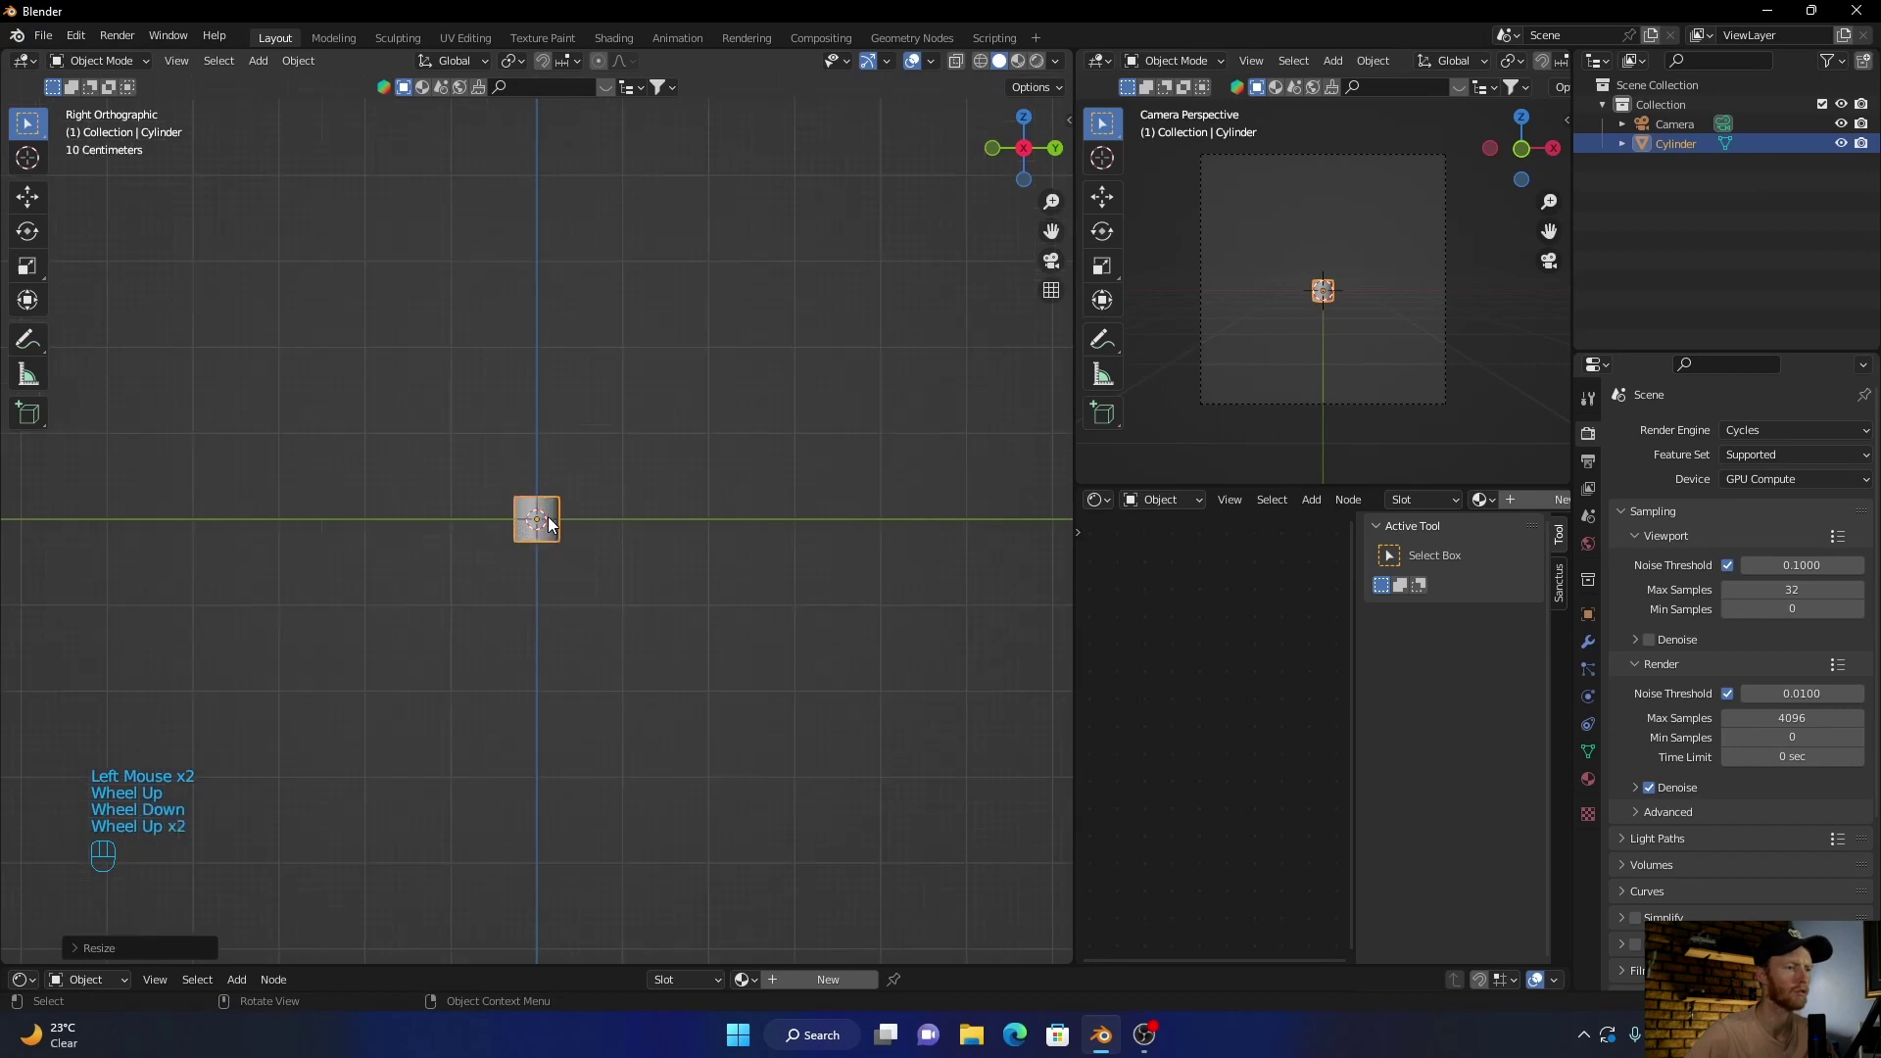
click(28, 265)
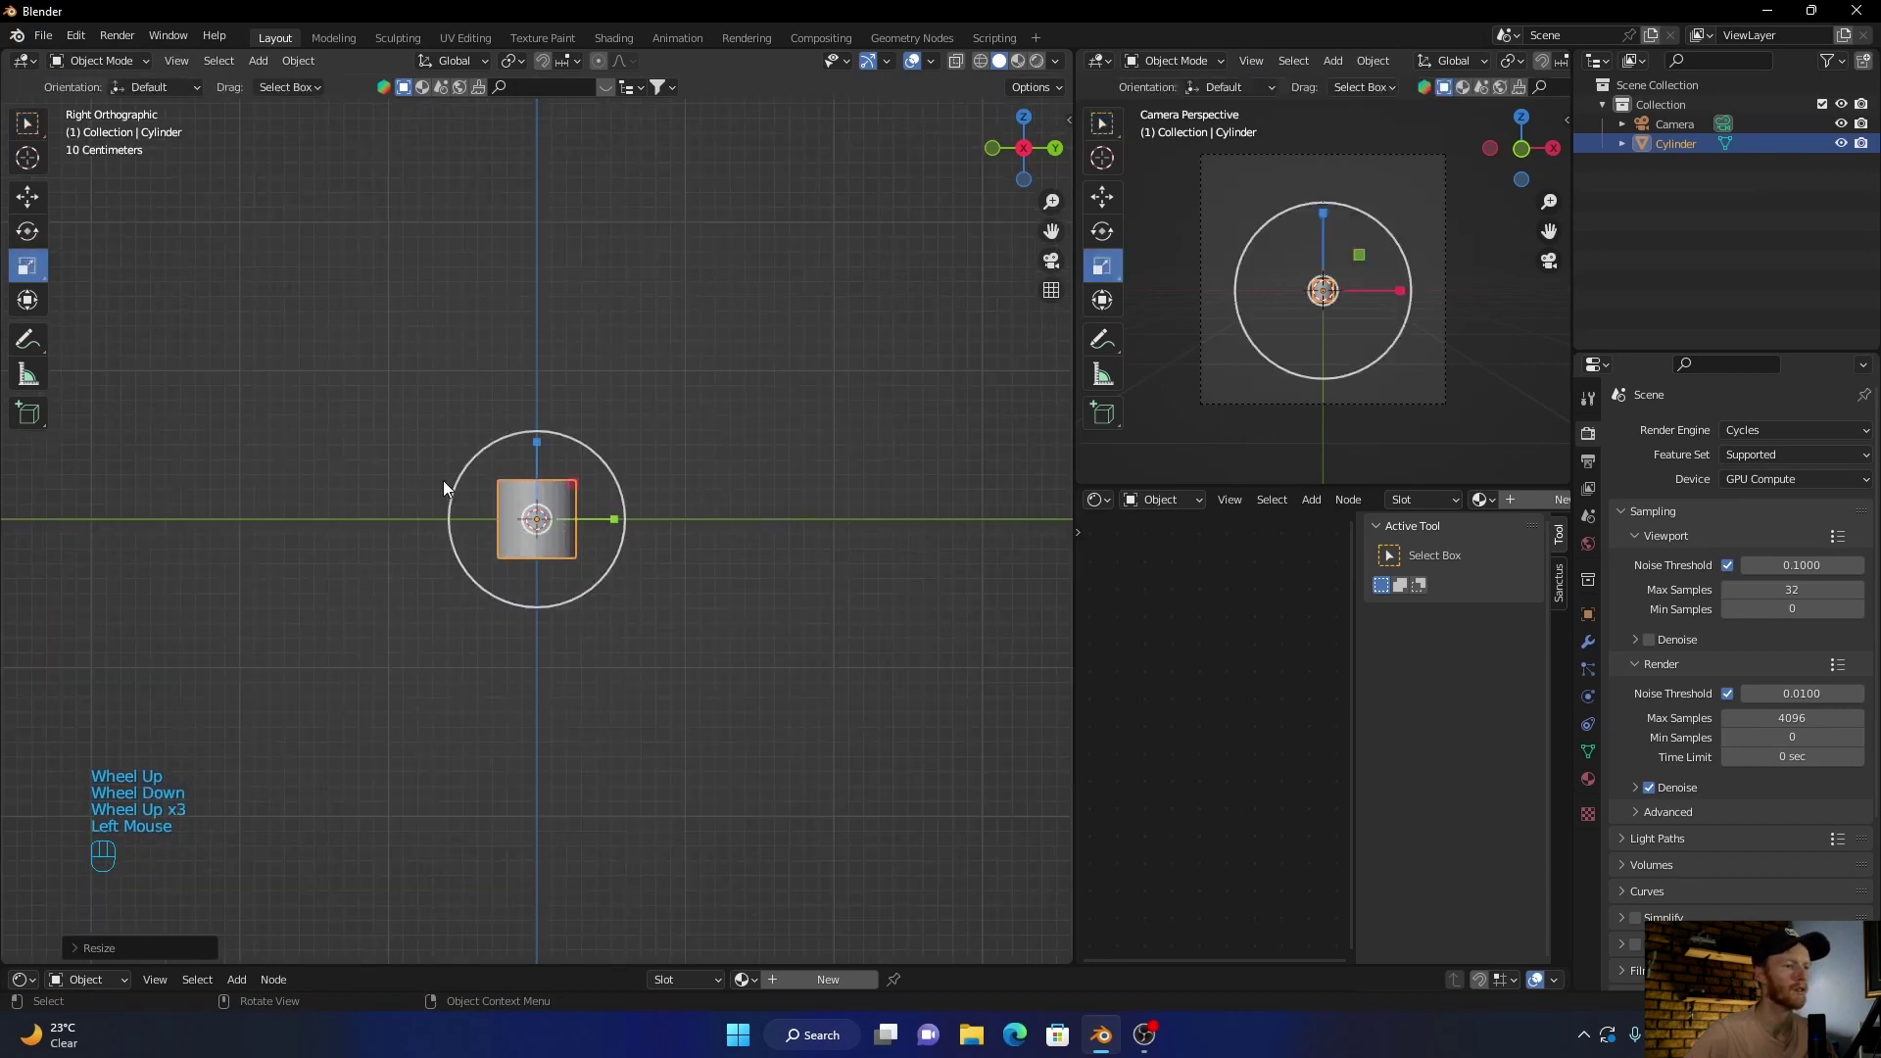
drag(536, 444, 578, 103)
- Apply Shade Smooth to the tall cylinder
click(275, 441)
middle_drag(249, 713, 525, 416)
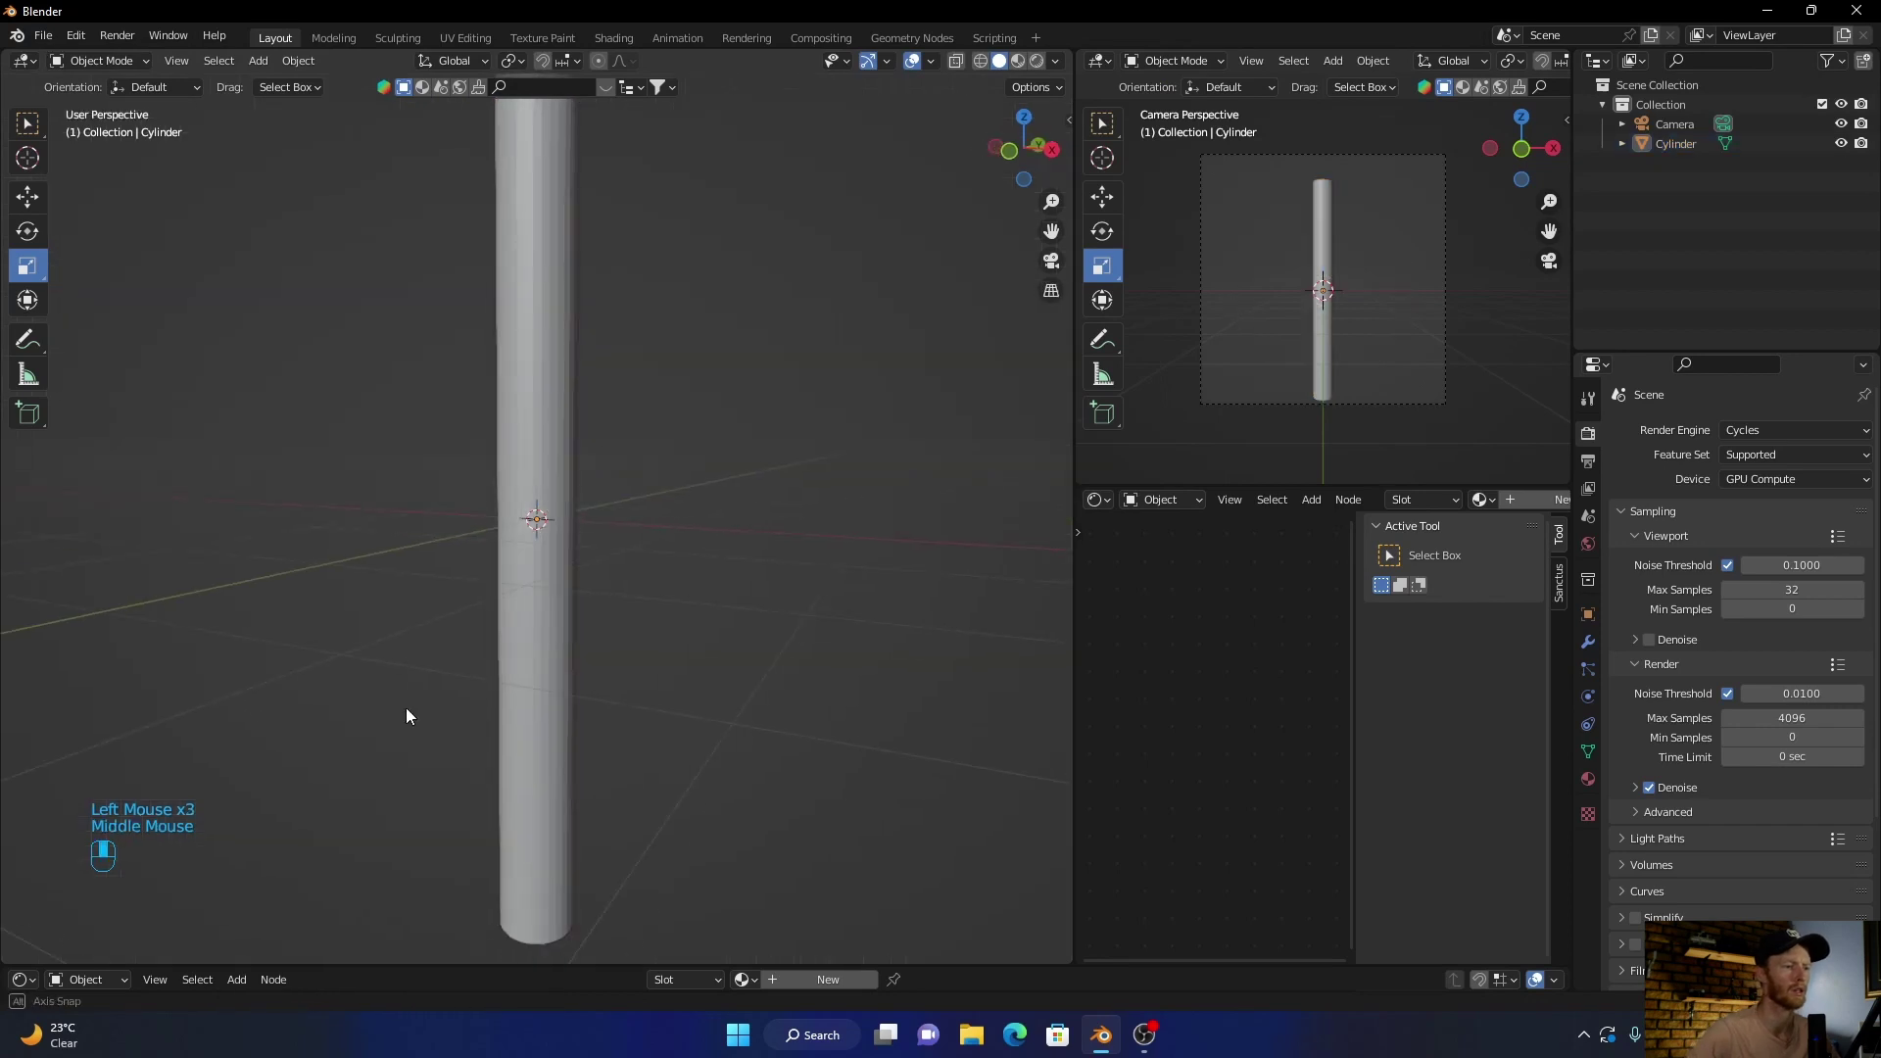
click(525, 416)
right_click(525, 413)
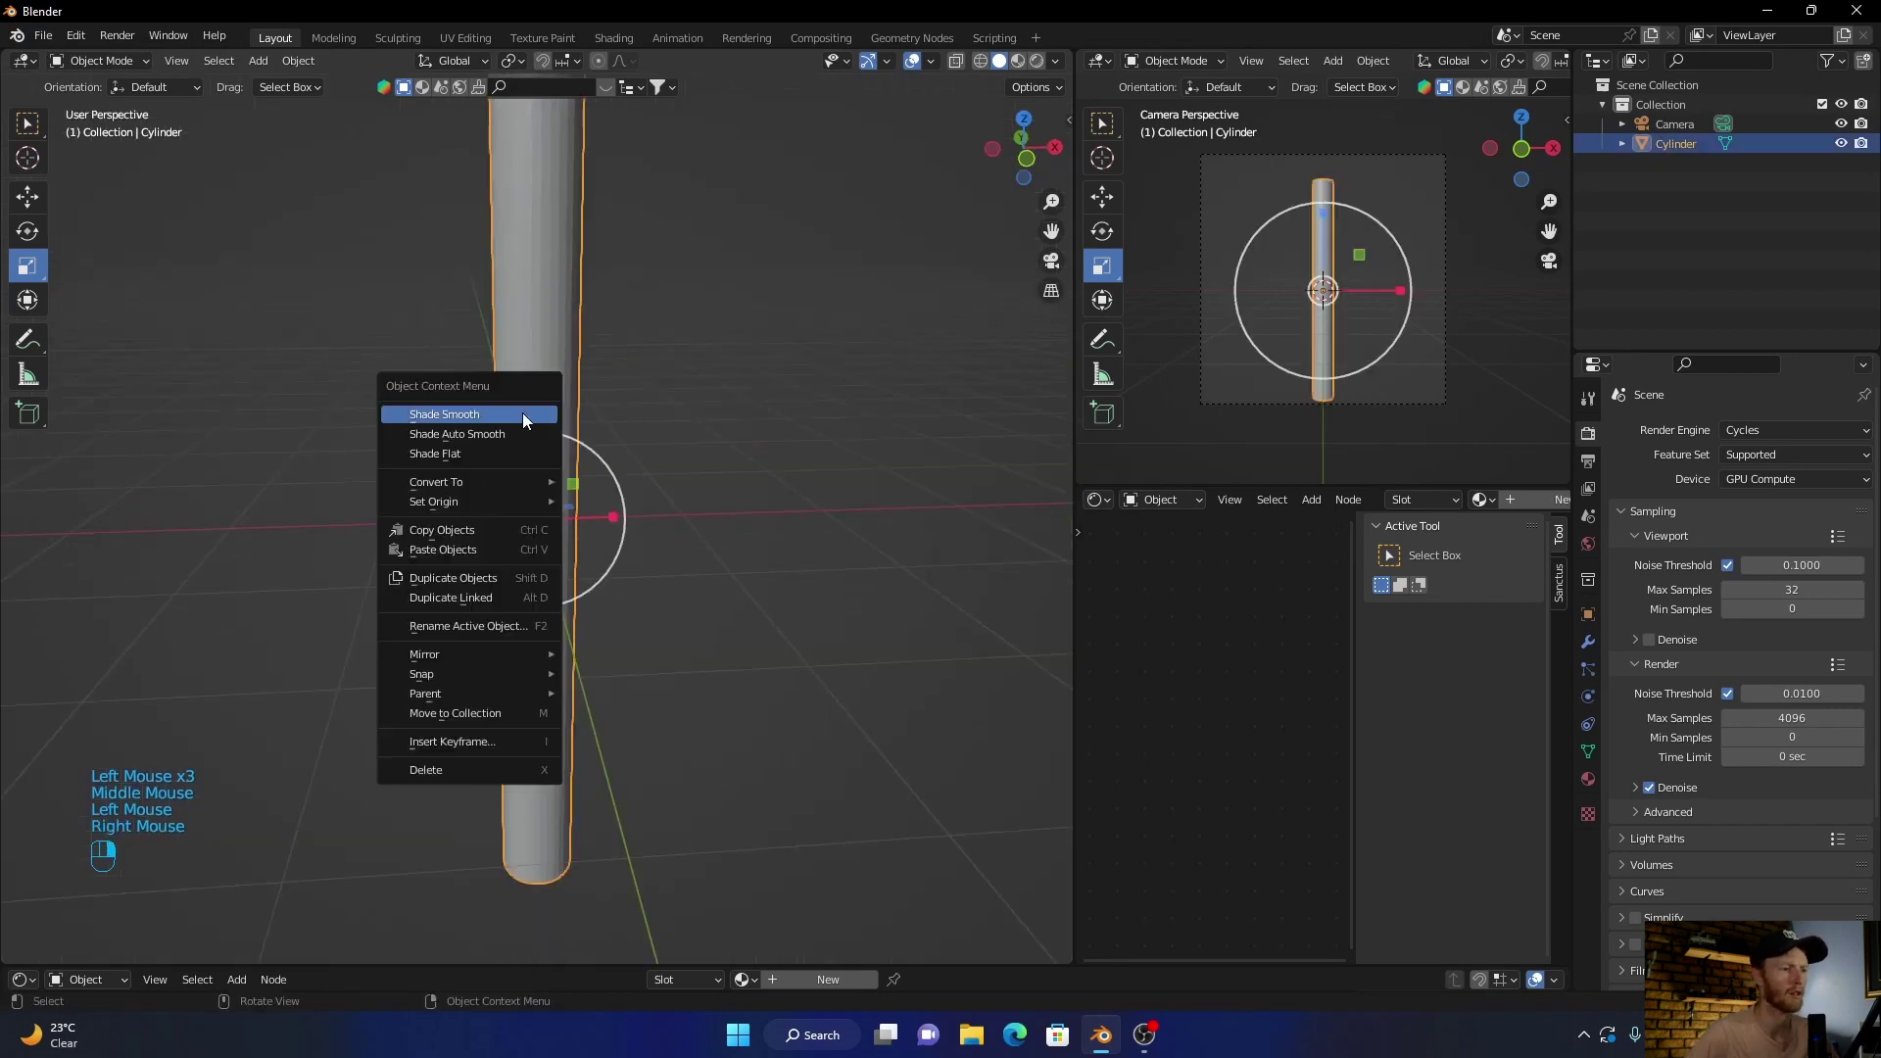
click(517, 414)
click(448, 516)
mouse_move(449, 516)
middle_down()
mouse_move(302, 552)
mouse_move(316, 459)
mouse_move(386, 510)
mouse_move(173, 558)
middle_up()
scroll(301, 552, down, 2)
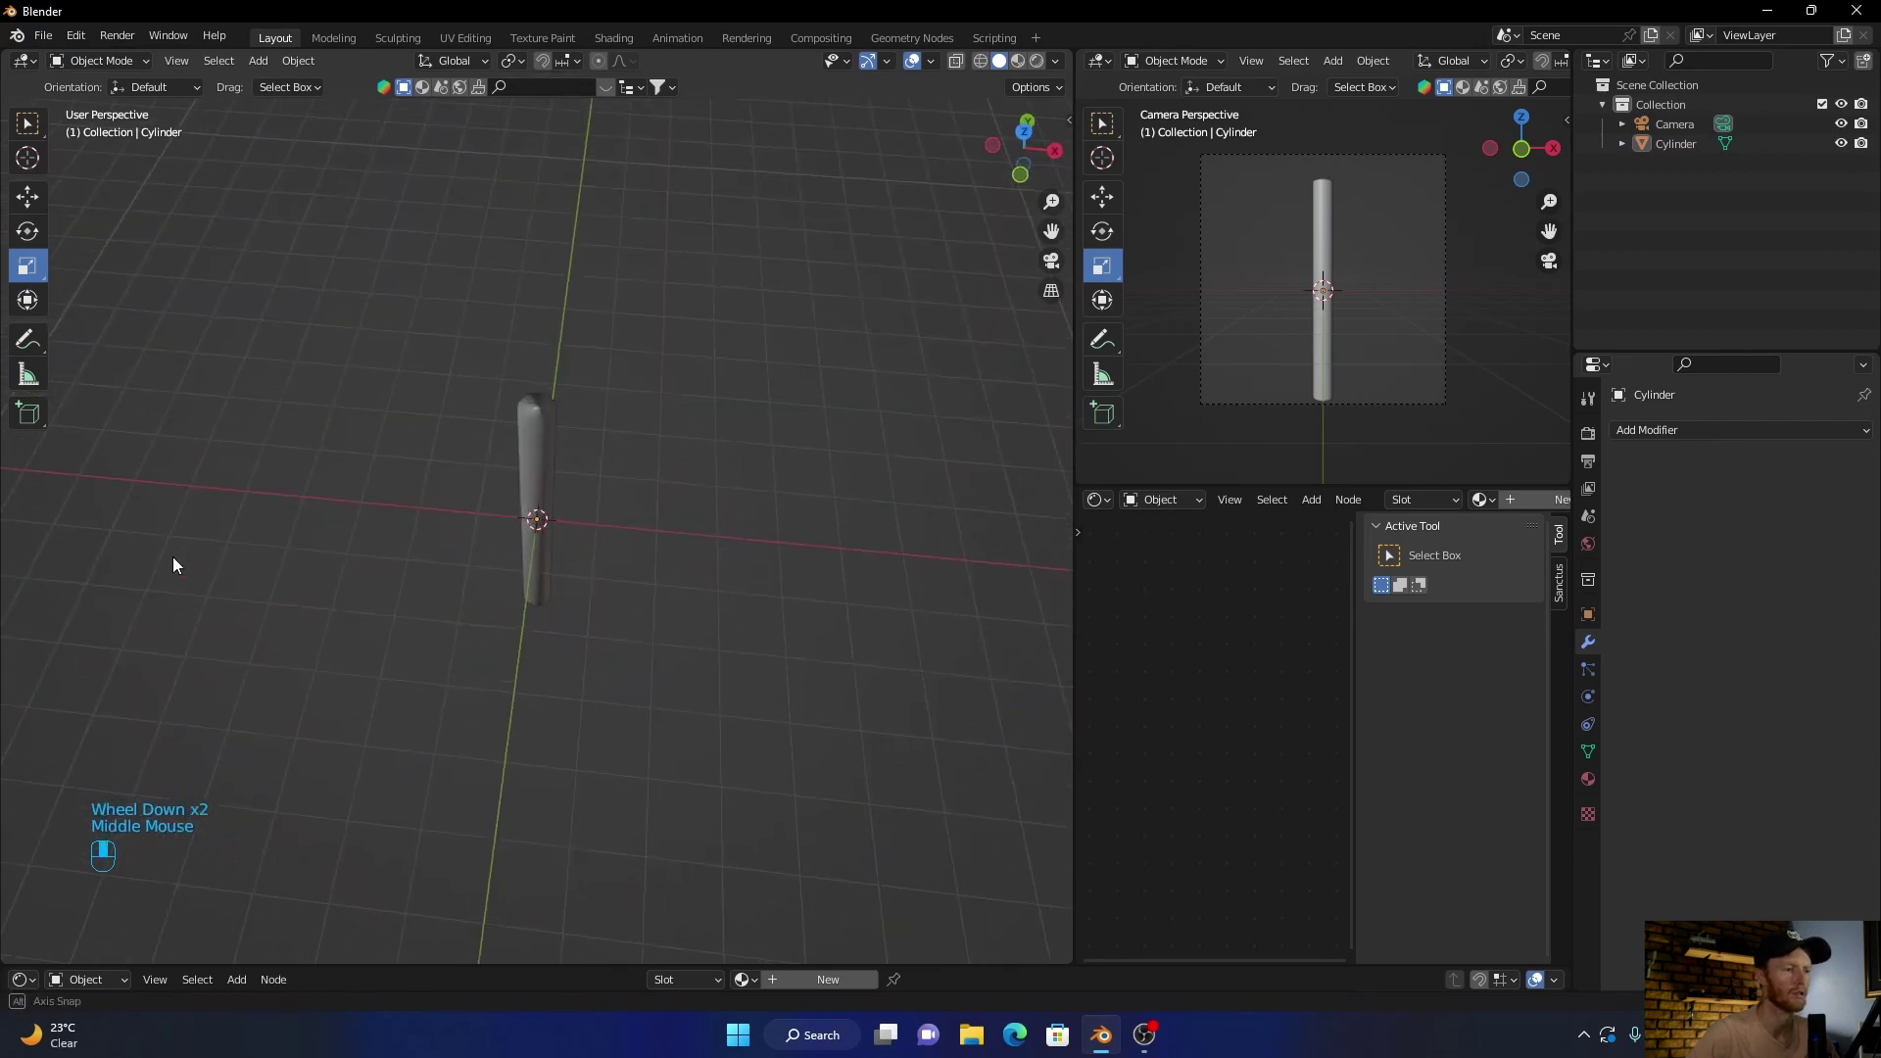
scroll(1231, 630, down, 1)
scroll(1233, 630, up, 2)
scroll(1232, 629, down, 1)
scroll(1221, 629, up, 1)
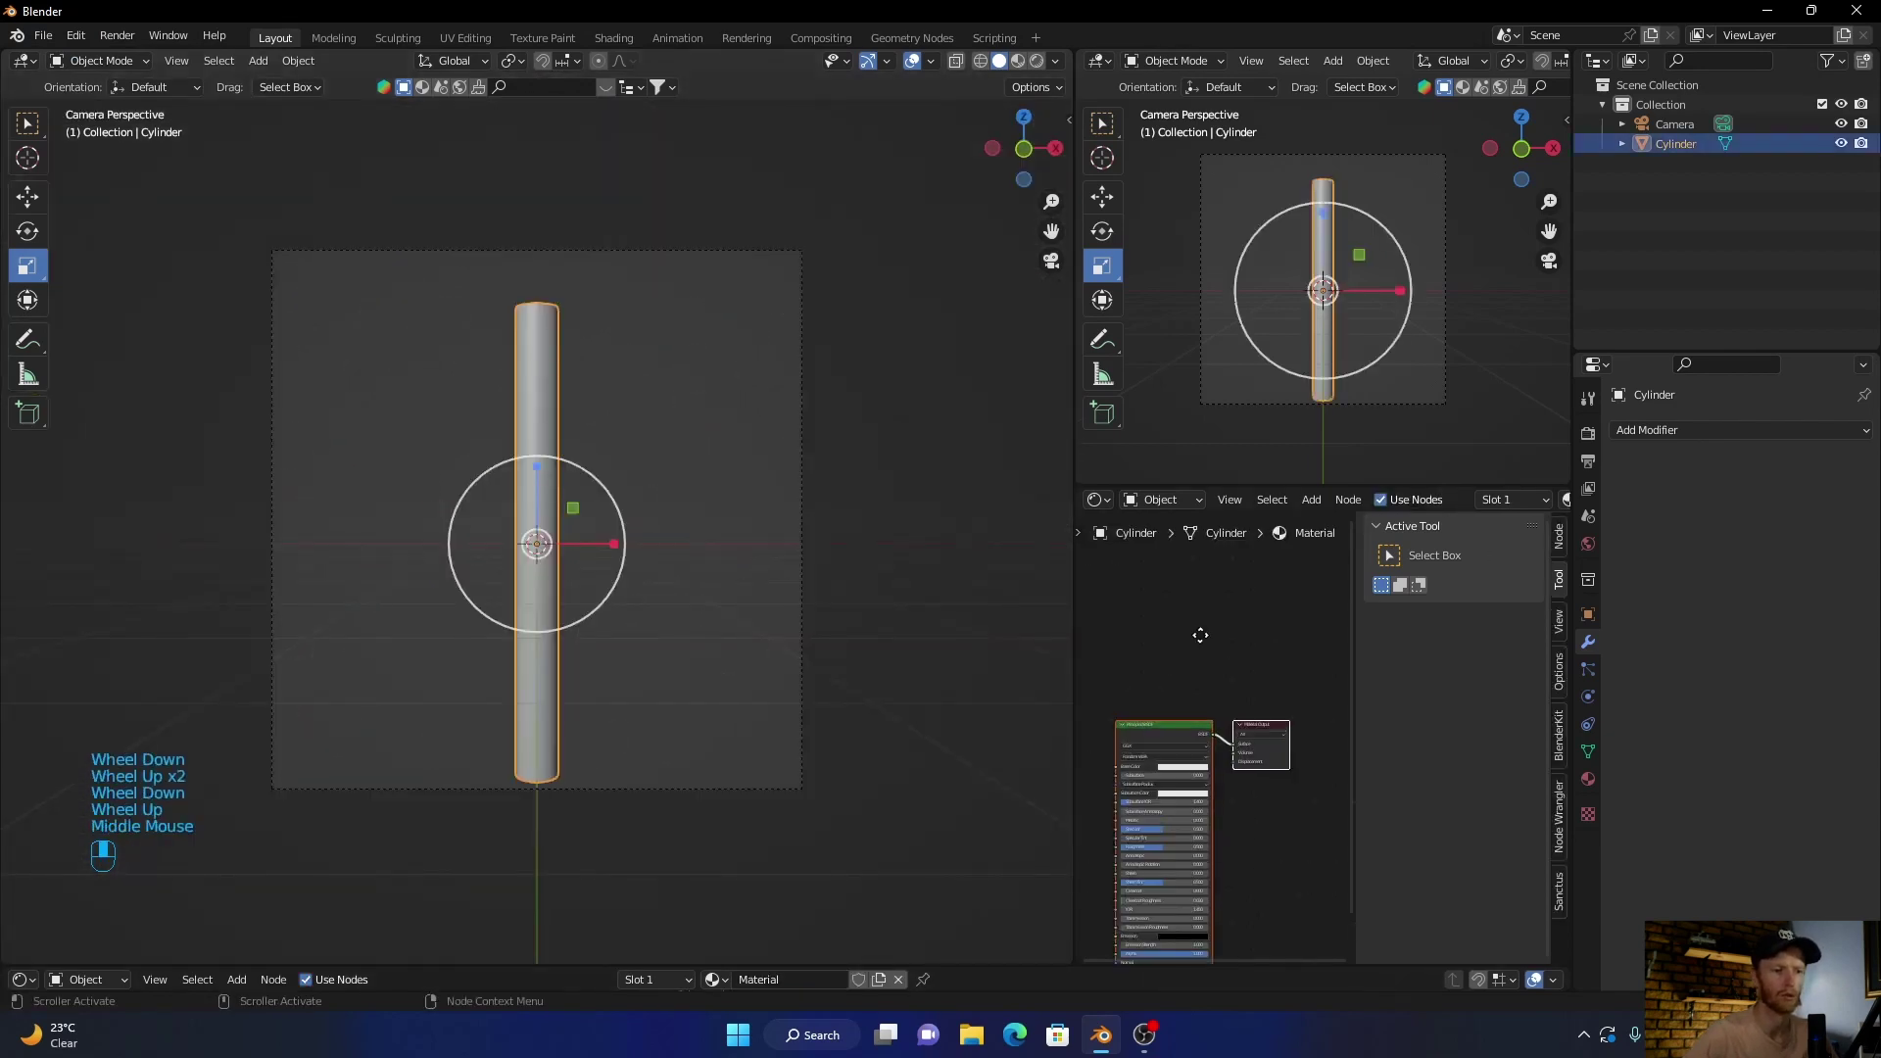
- Replace the material's Principled BSDF with an Emission node wired to the Material Output
middle_drag(1196, 631, 1252, 570)
click(1204, 674)
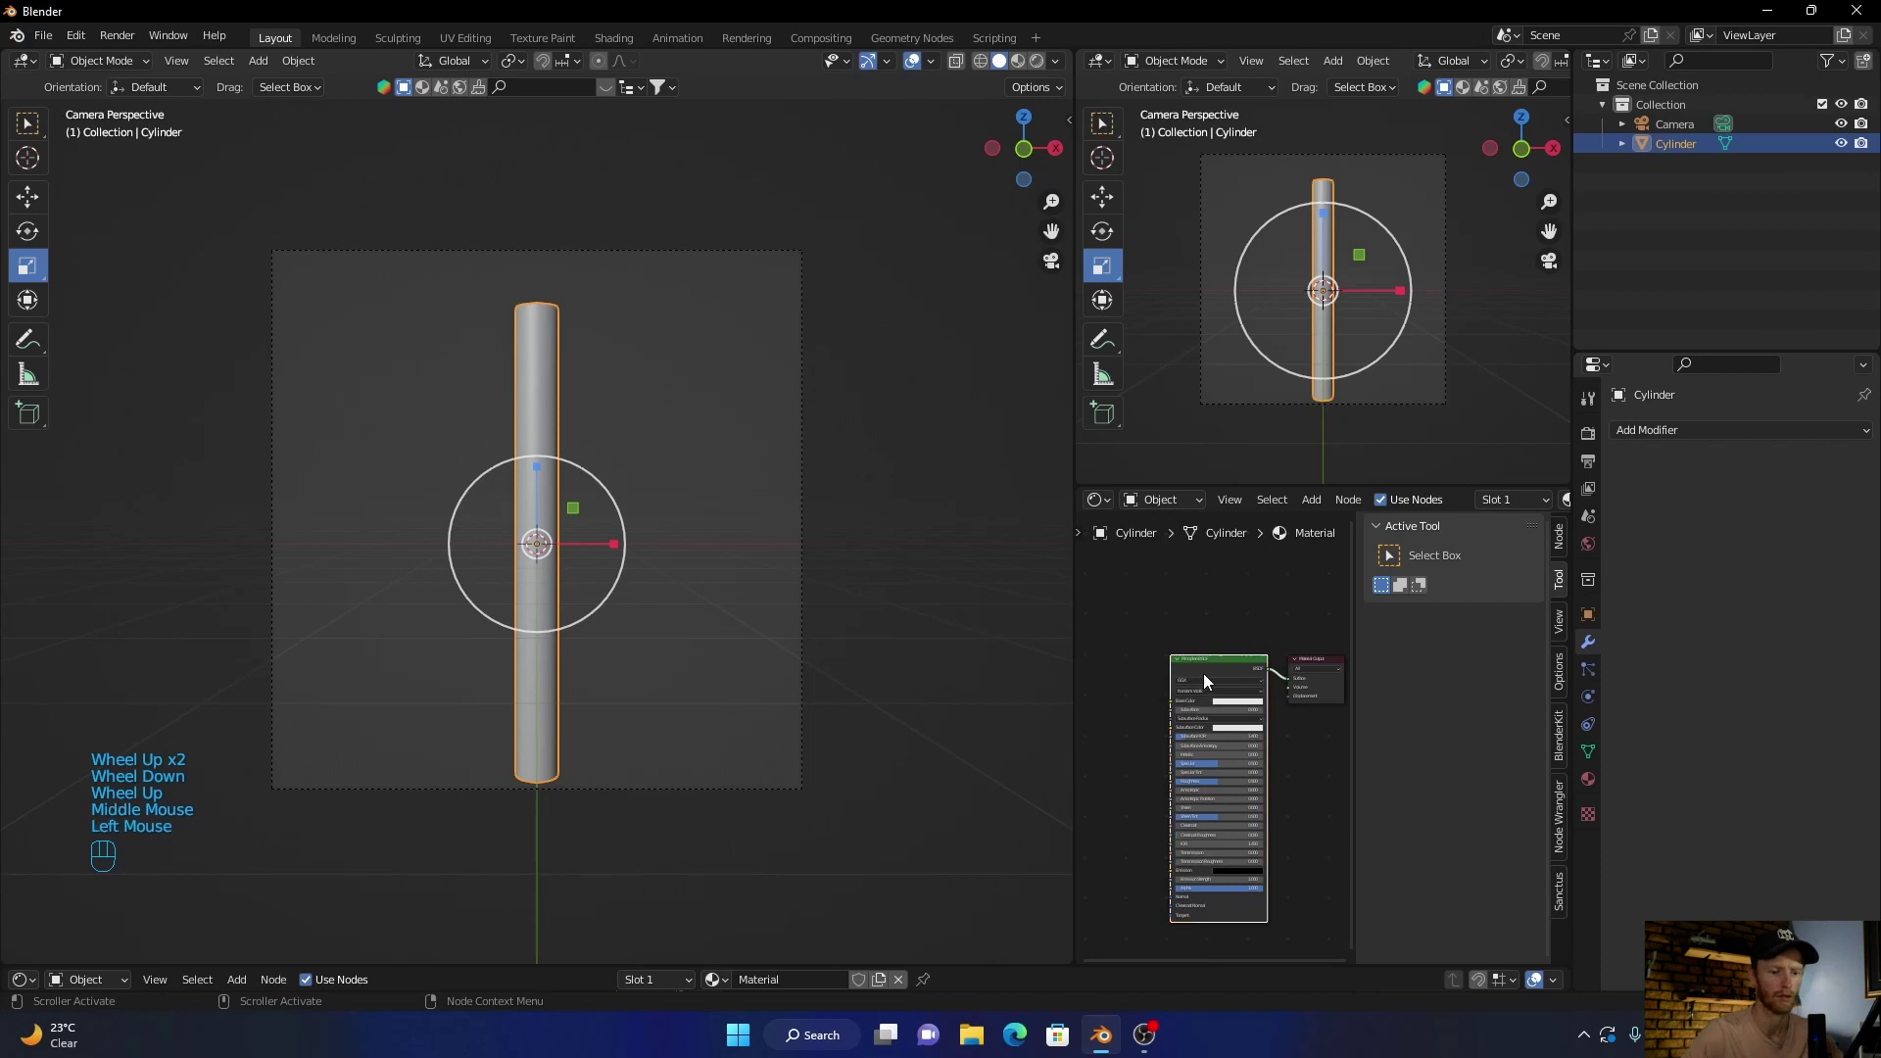
key(Delete)
key(shift+a)
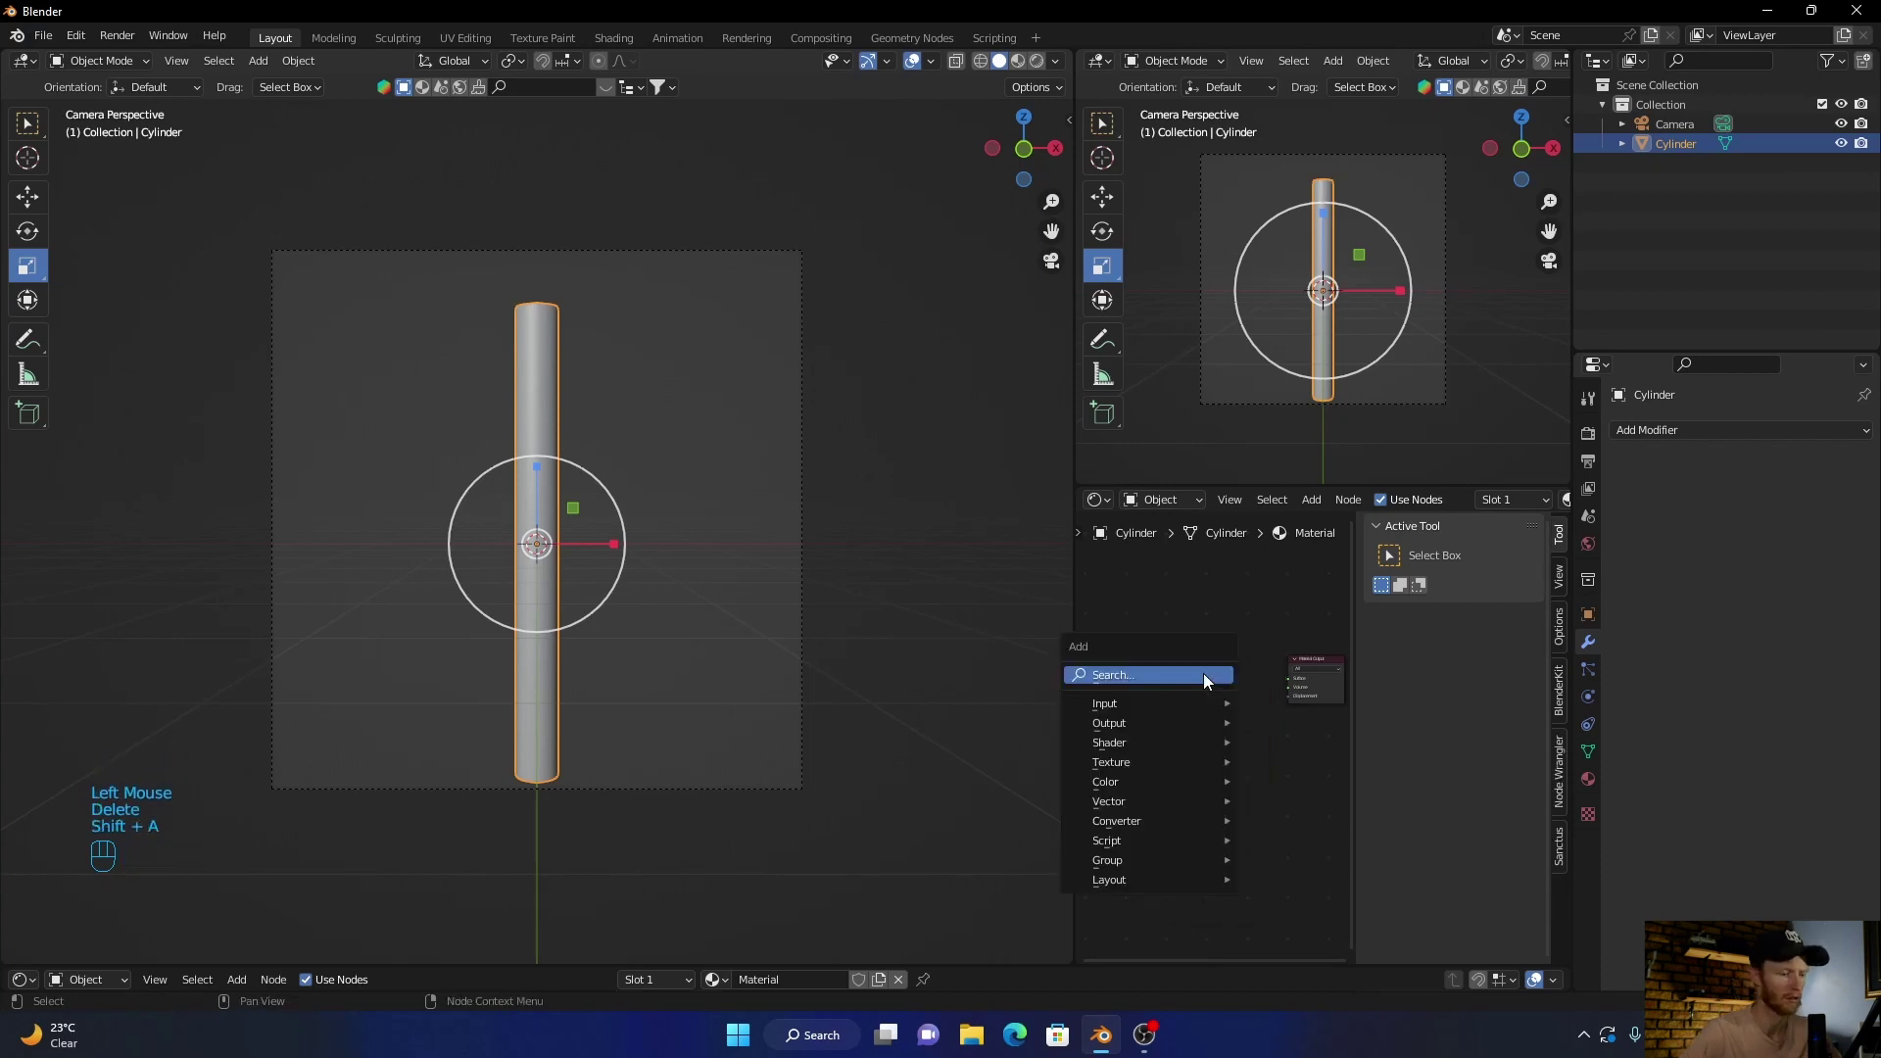
text(em)
key(Return)
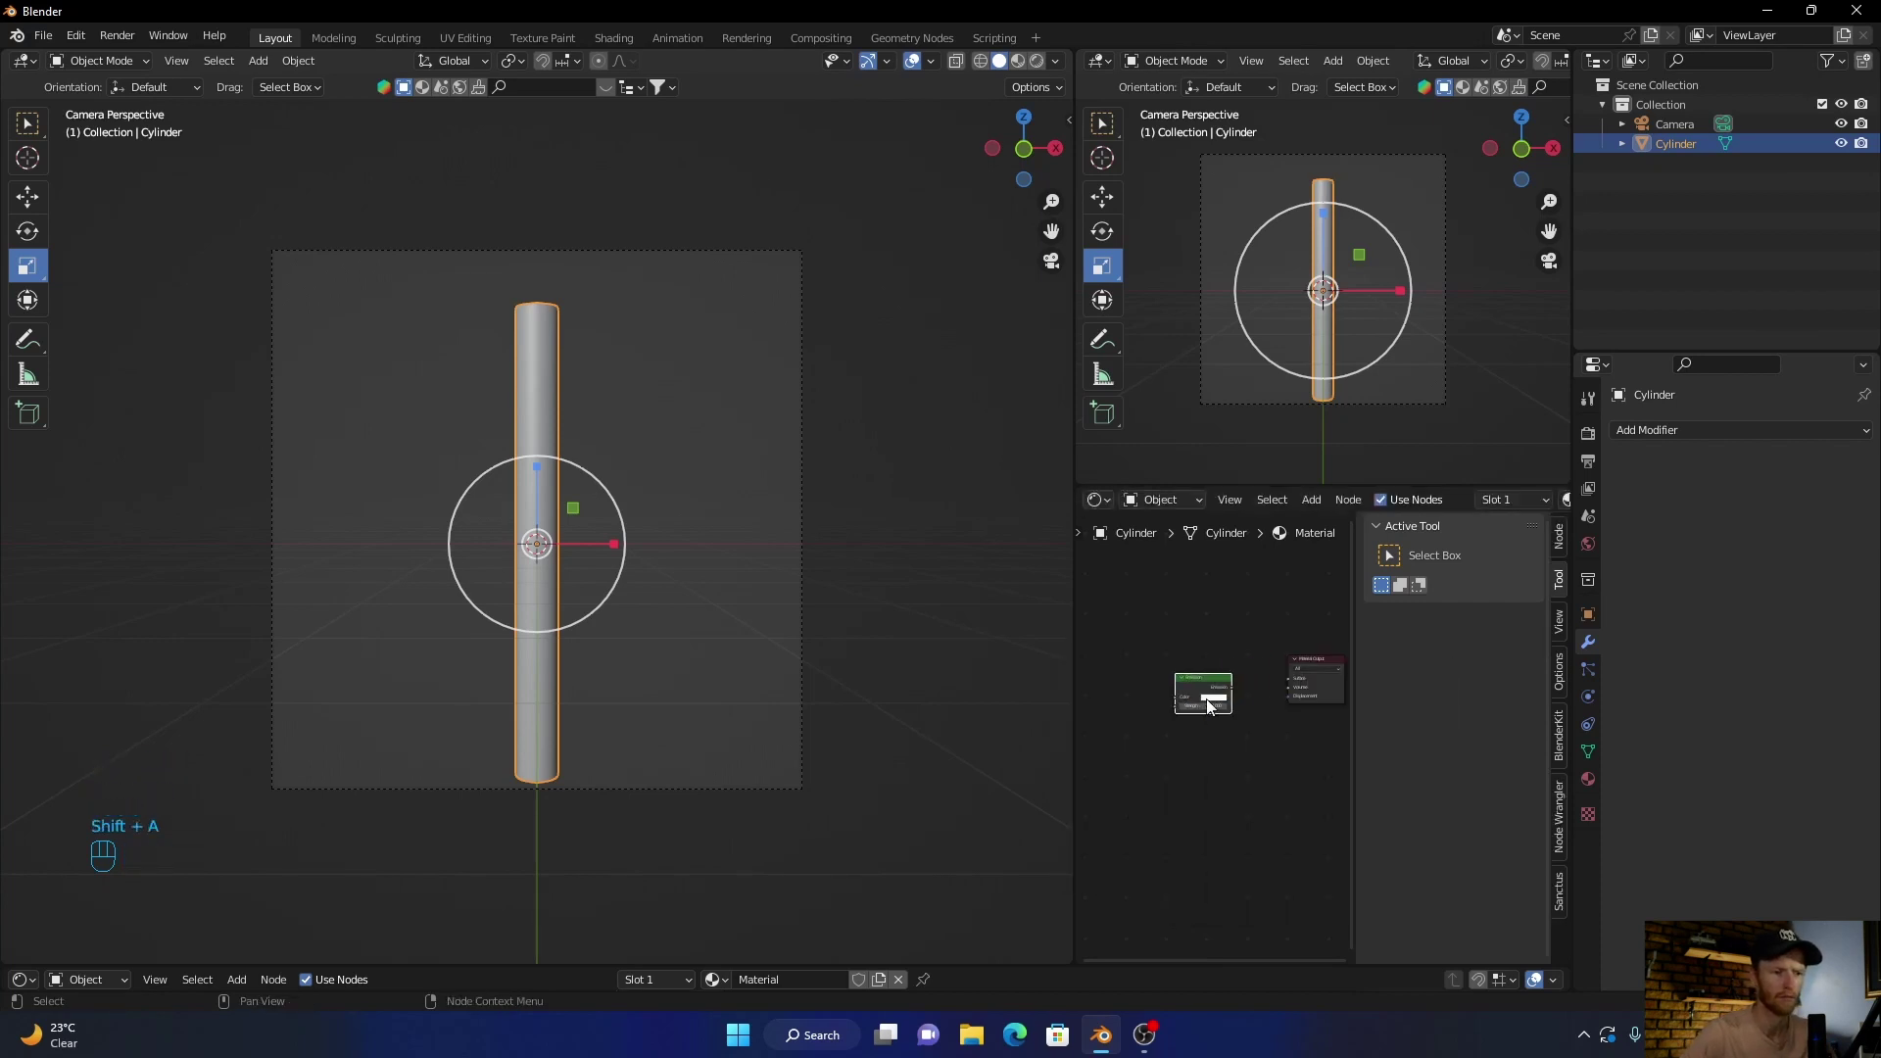
drag(1231, 686, 1286, 681)
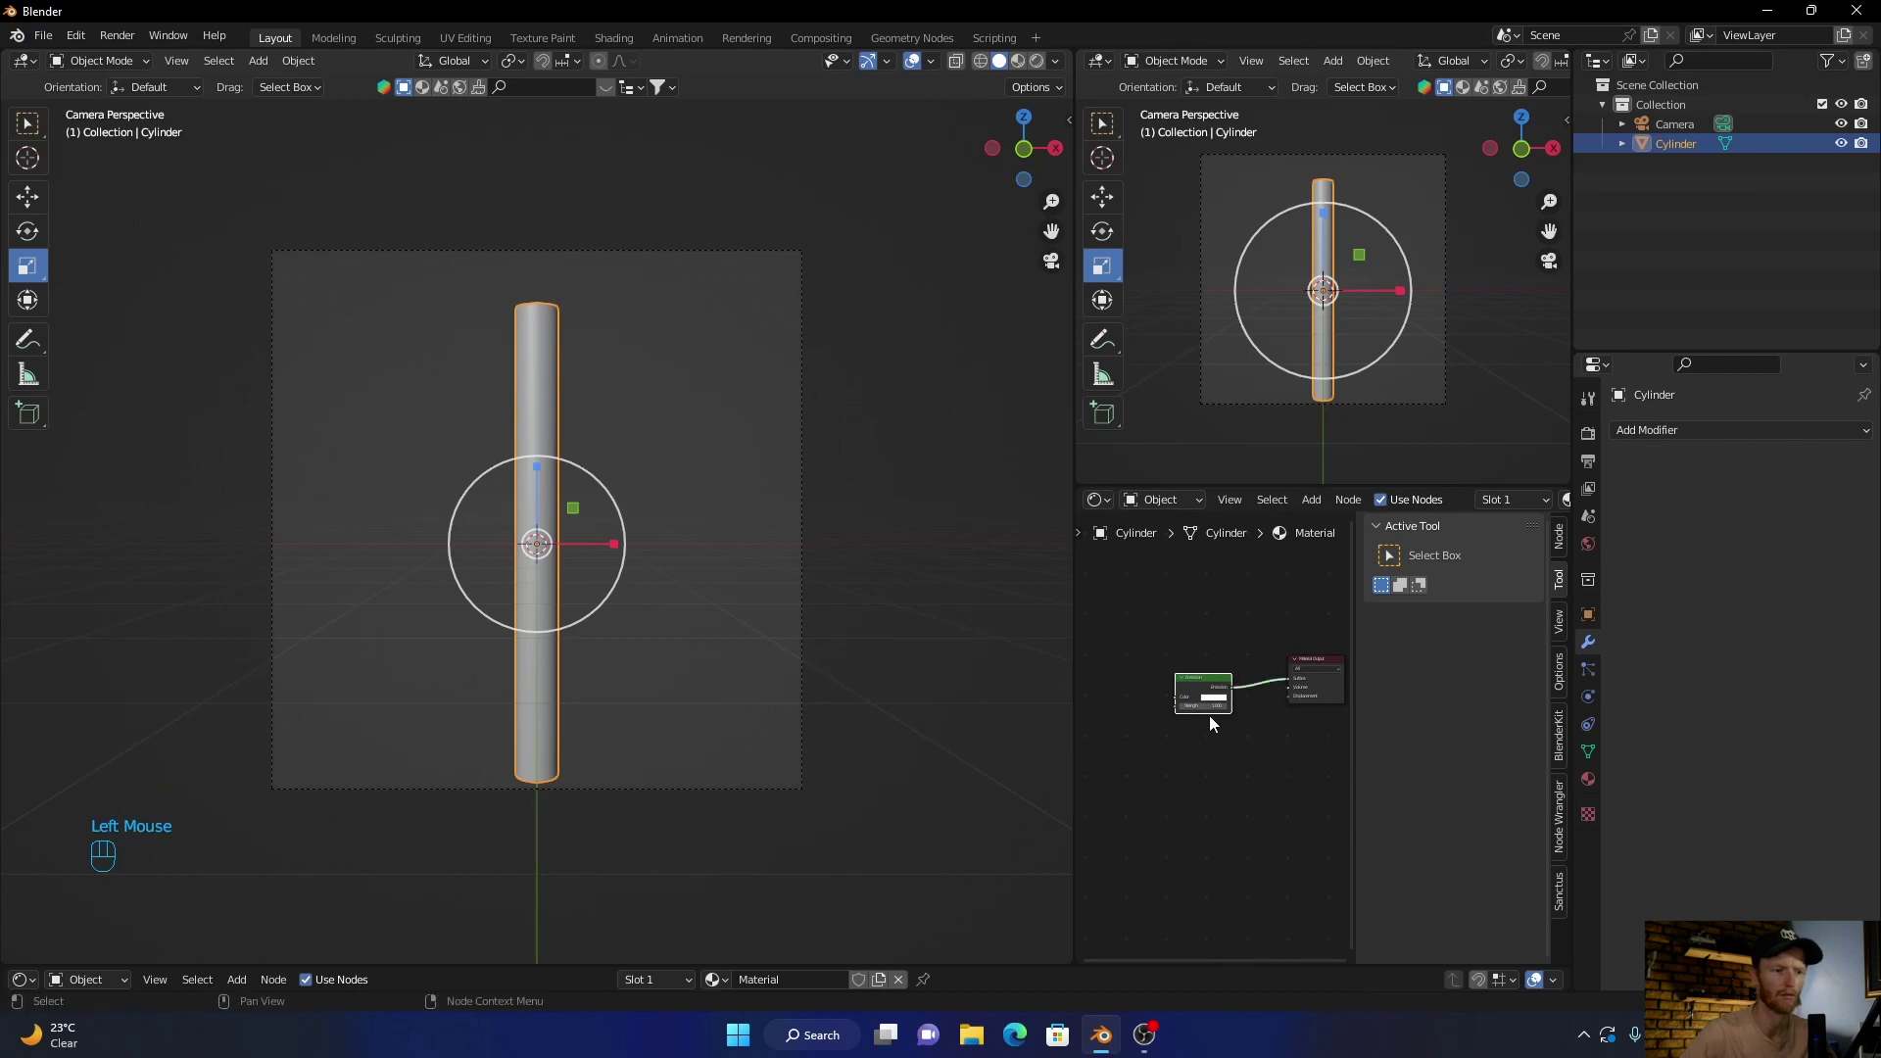
- Preview in rendered shading and set the World background colour to black
click(1035, 61)
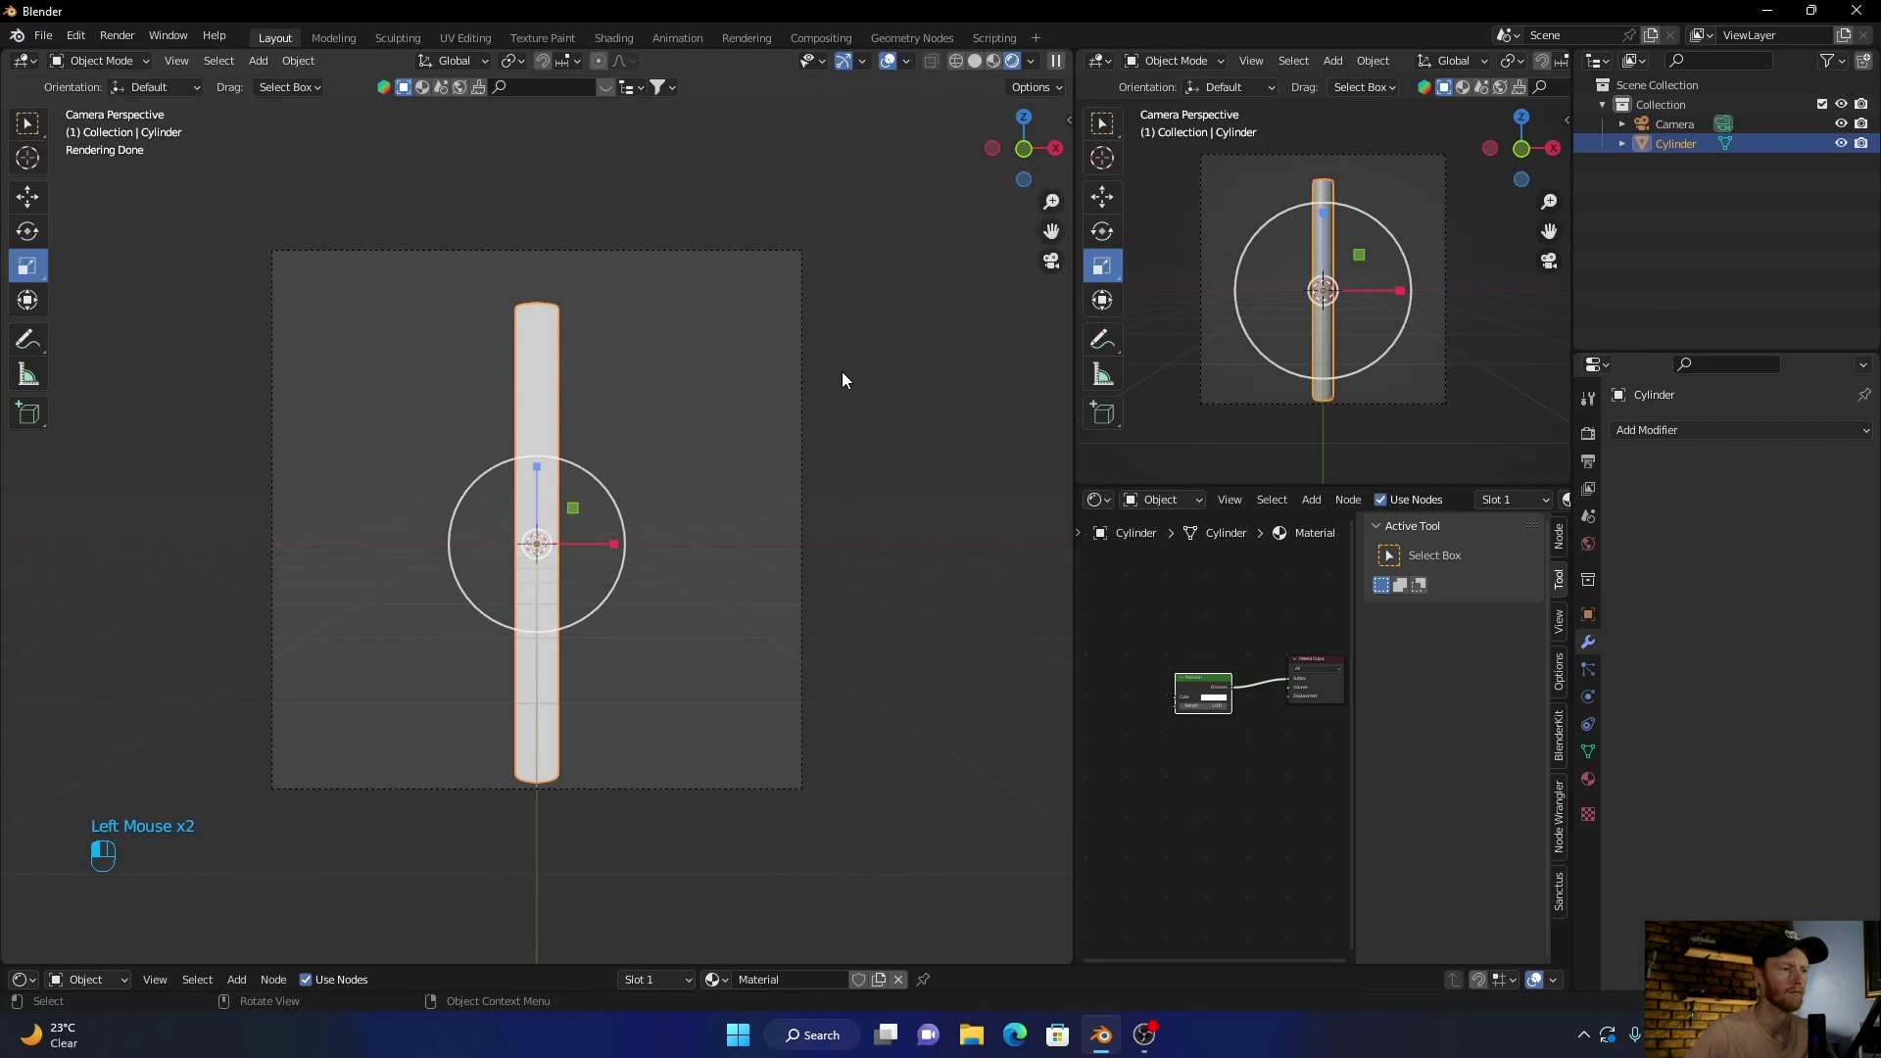
click(841, 379)
scroll(712, 500, up, 2)
scroll(712, 500, down, 2)
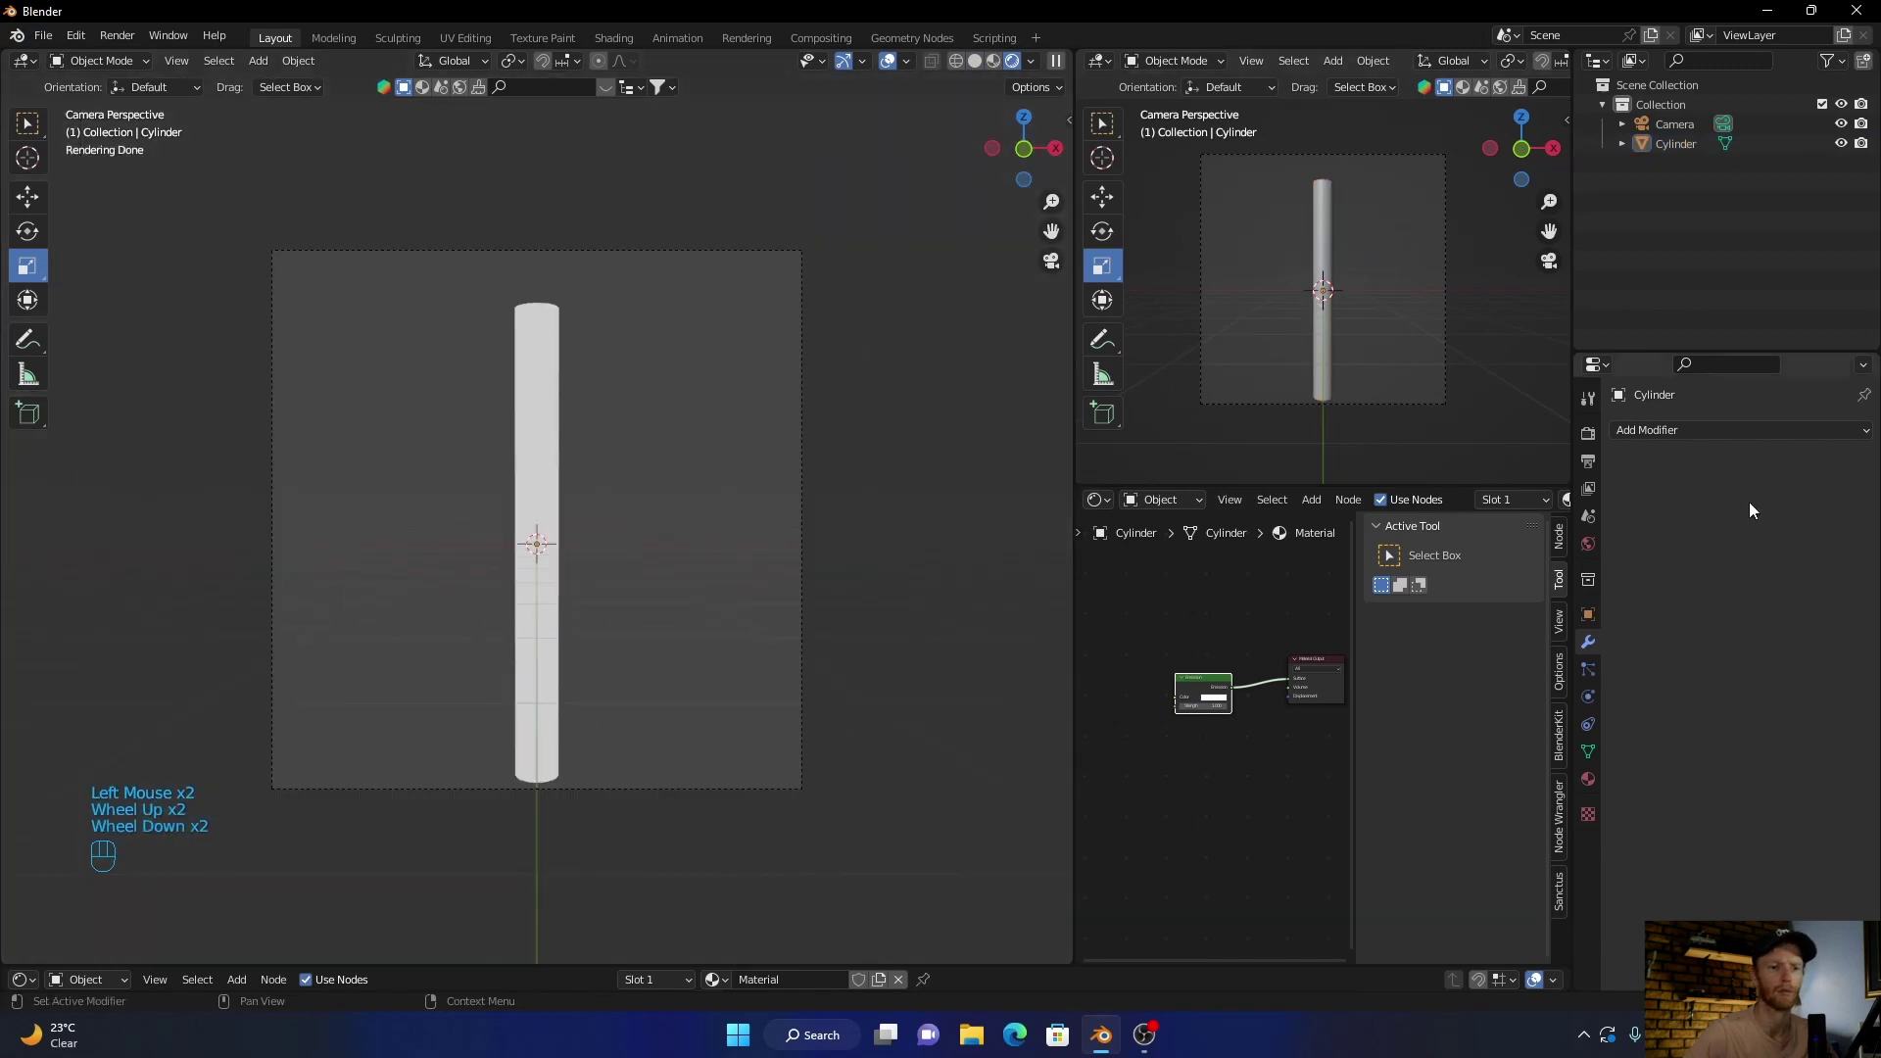
click(1587, 544)
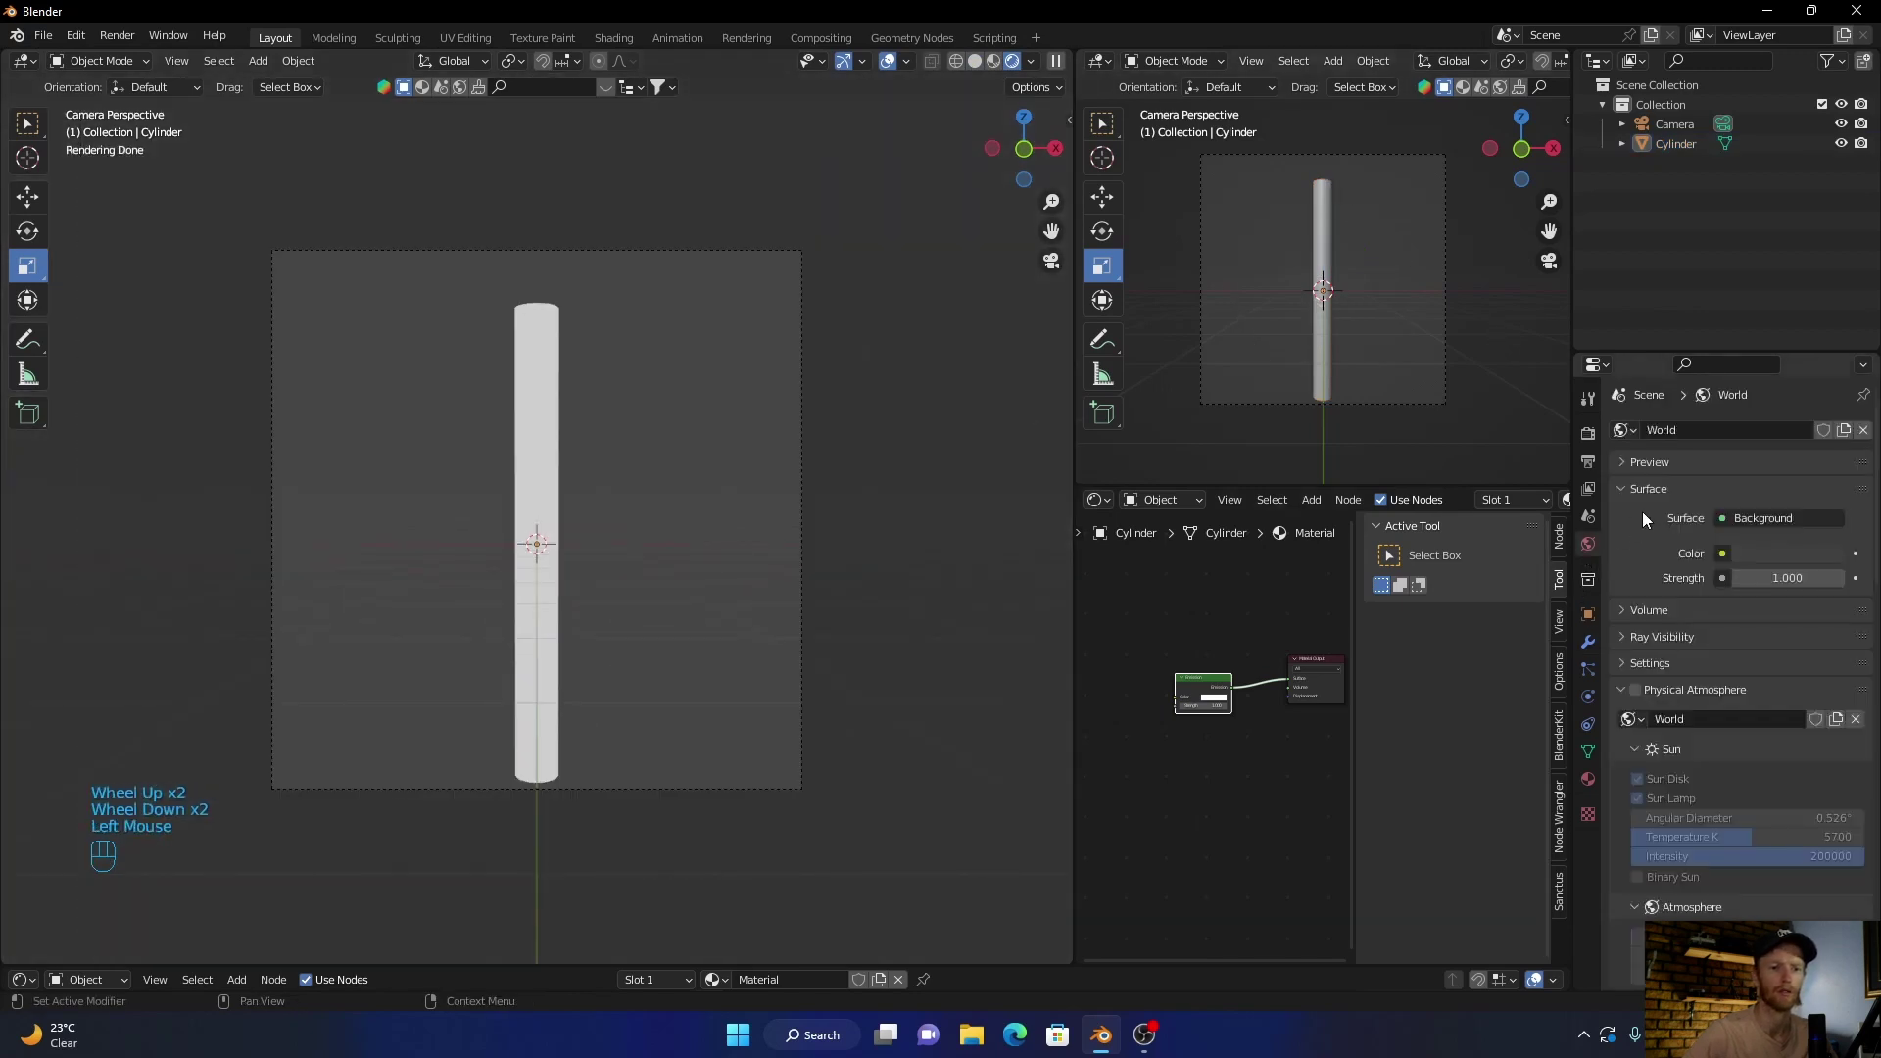
click(1778, 551)
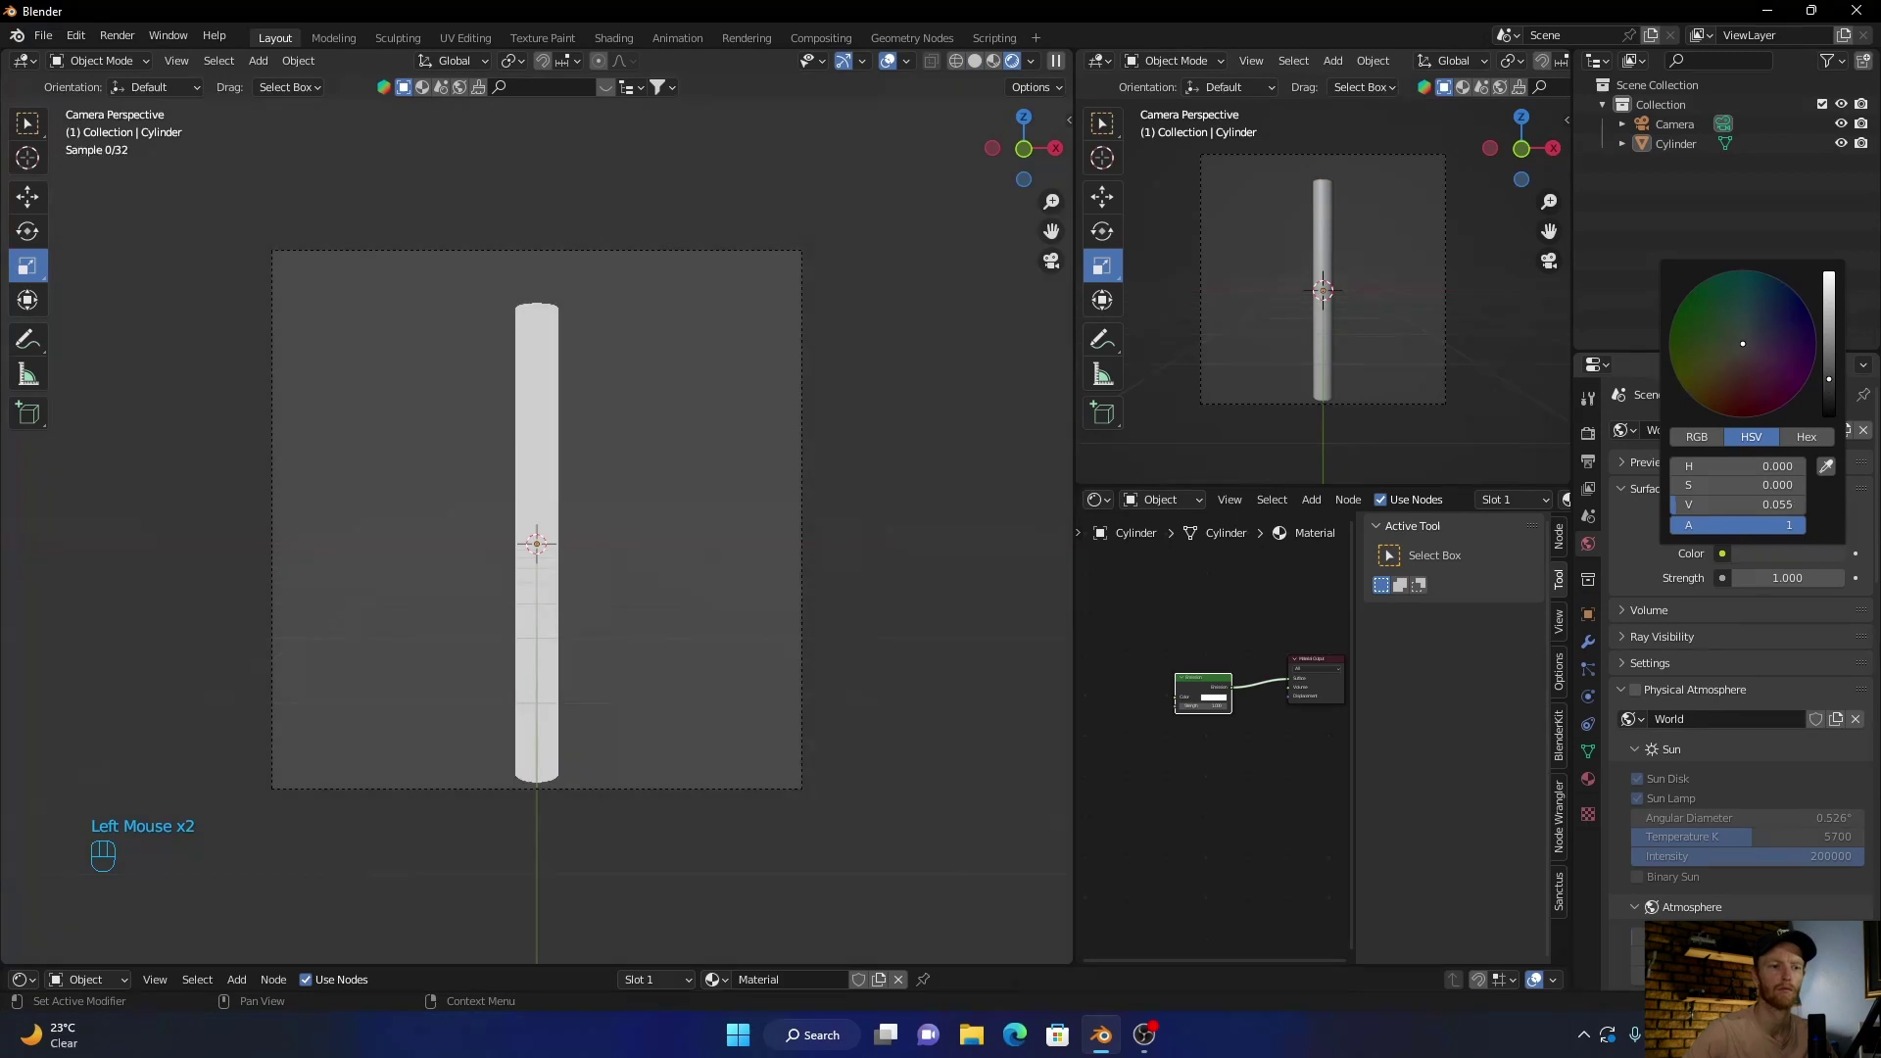
drag(1829, 380, 1827, 417)
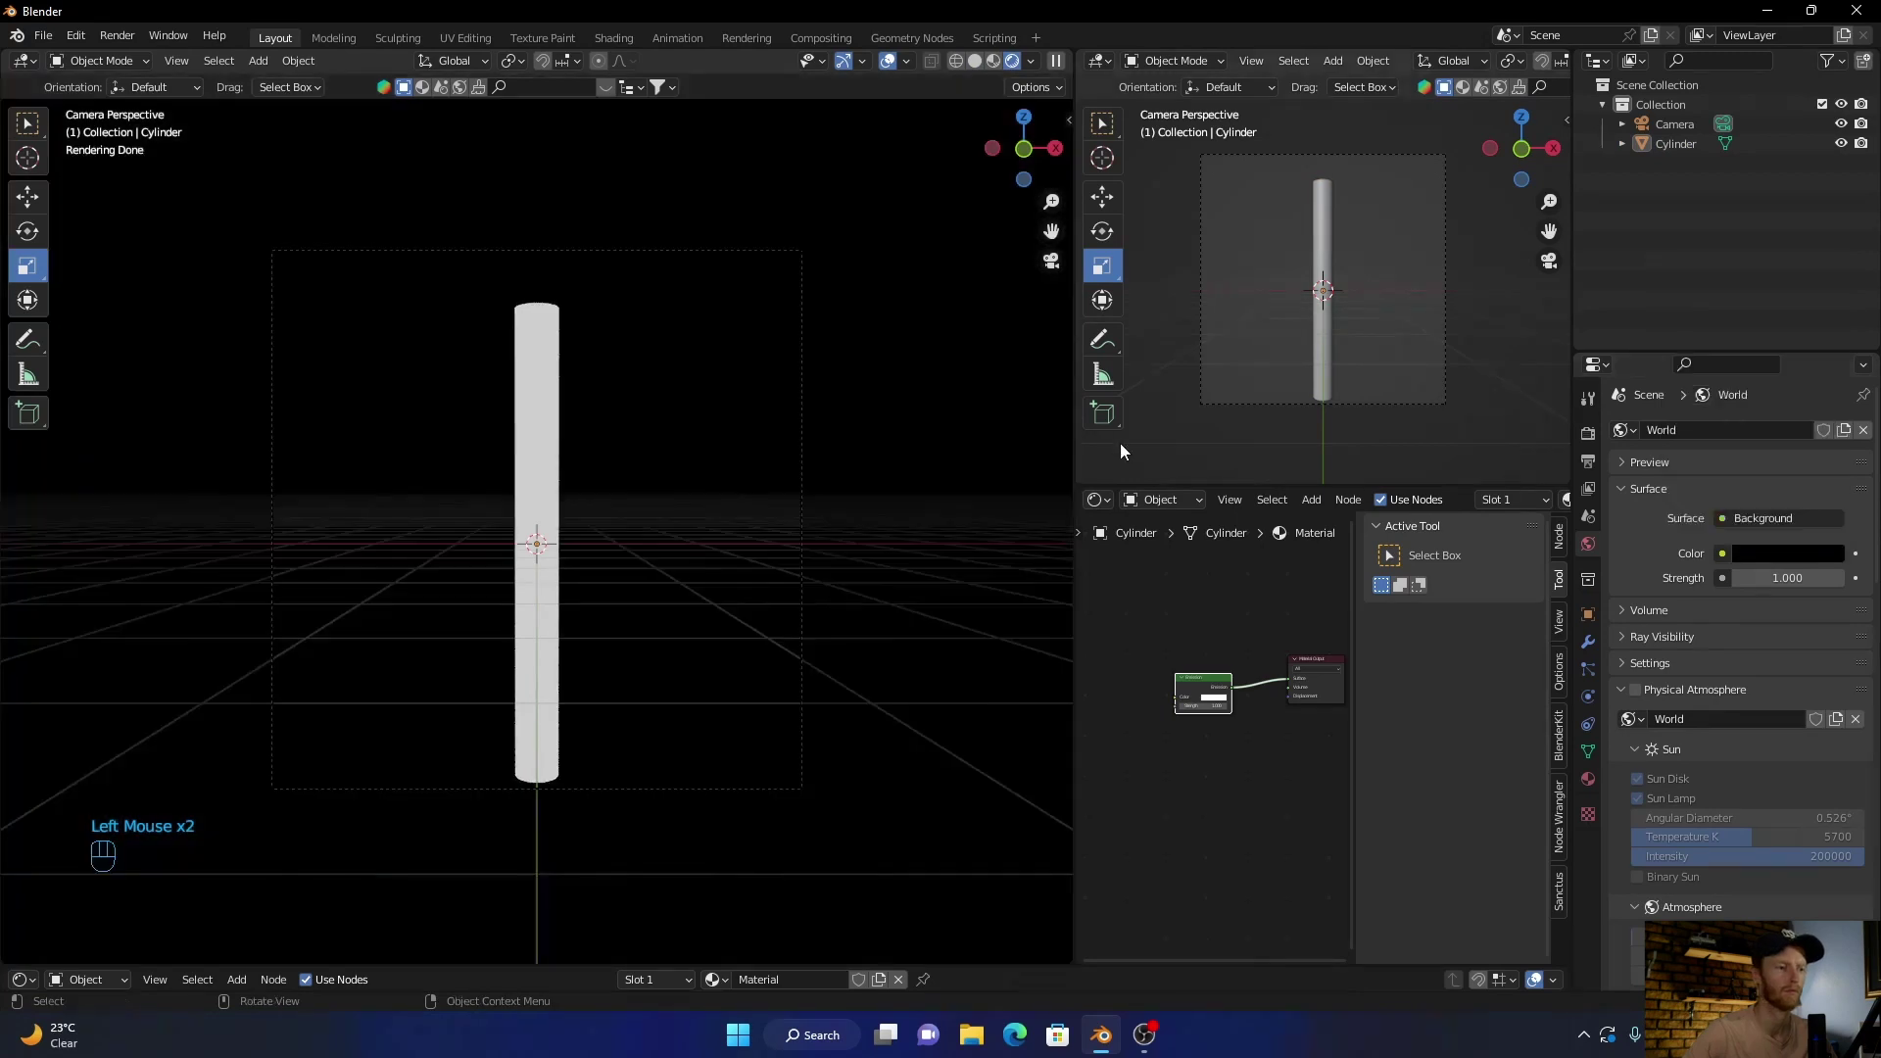
- Compare wireframe, solid and rendered shading, then hide the viewport overlays
click(964, 60)
click(998, 62)
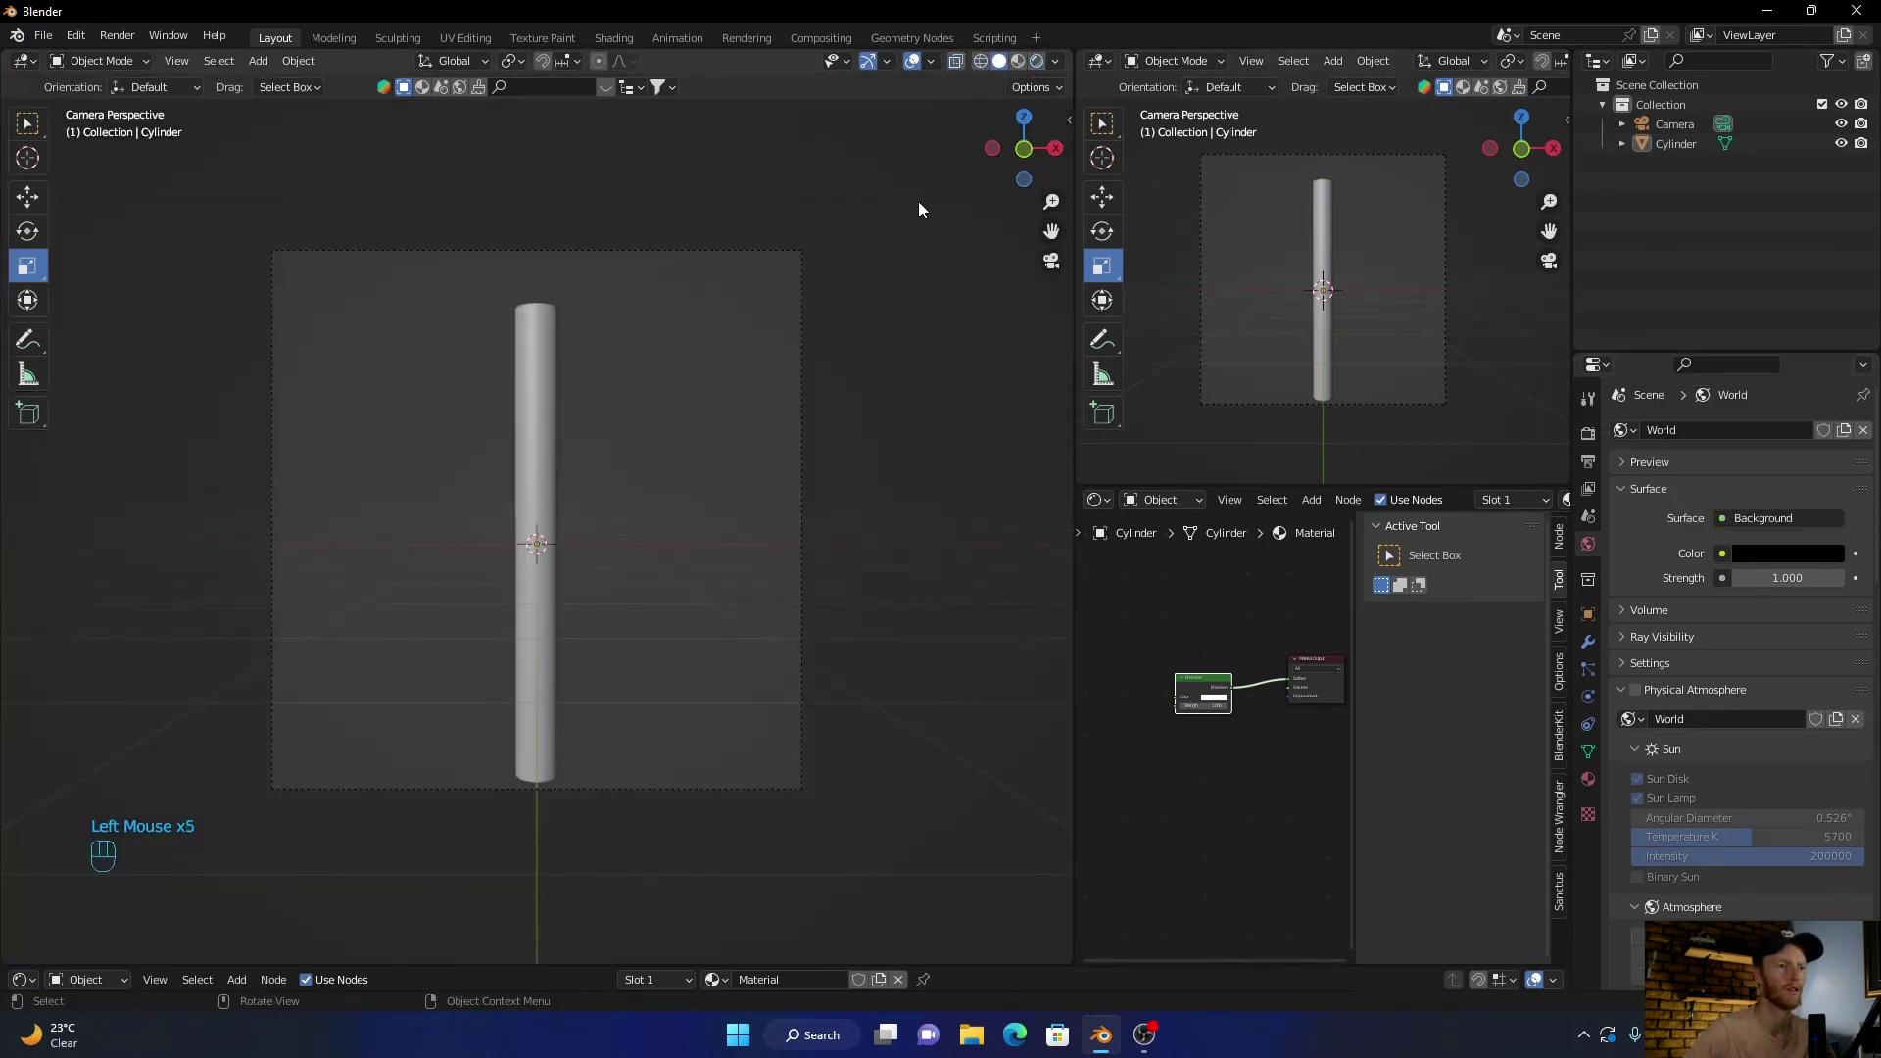
click(1034, 60)
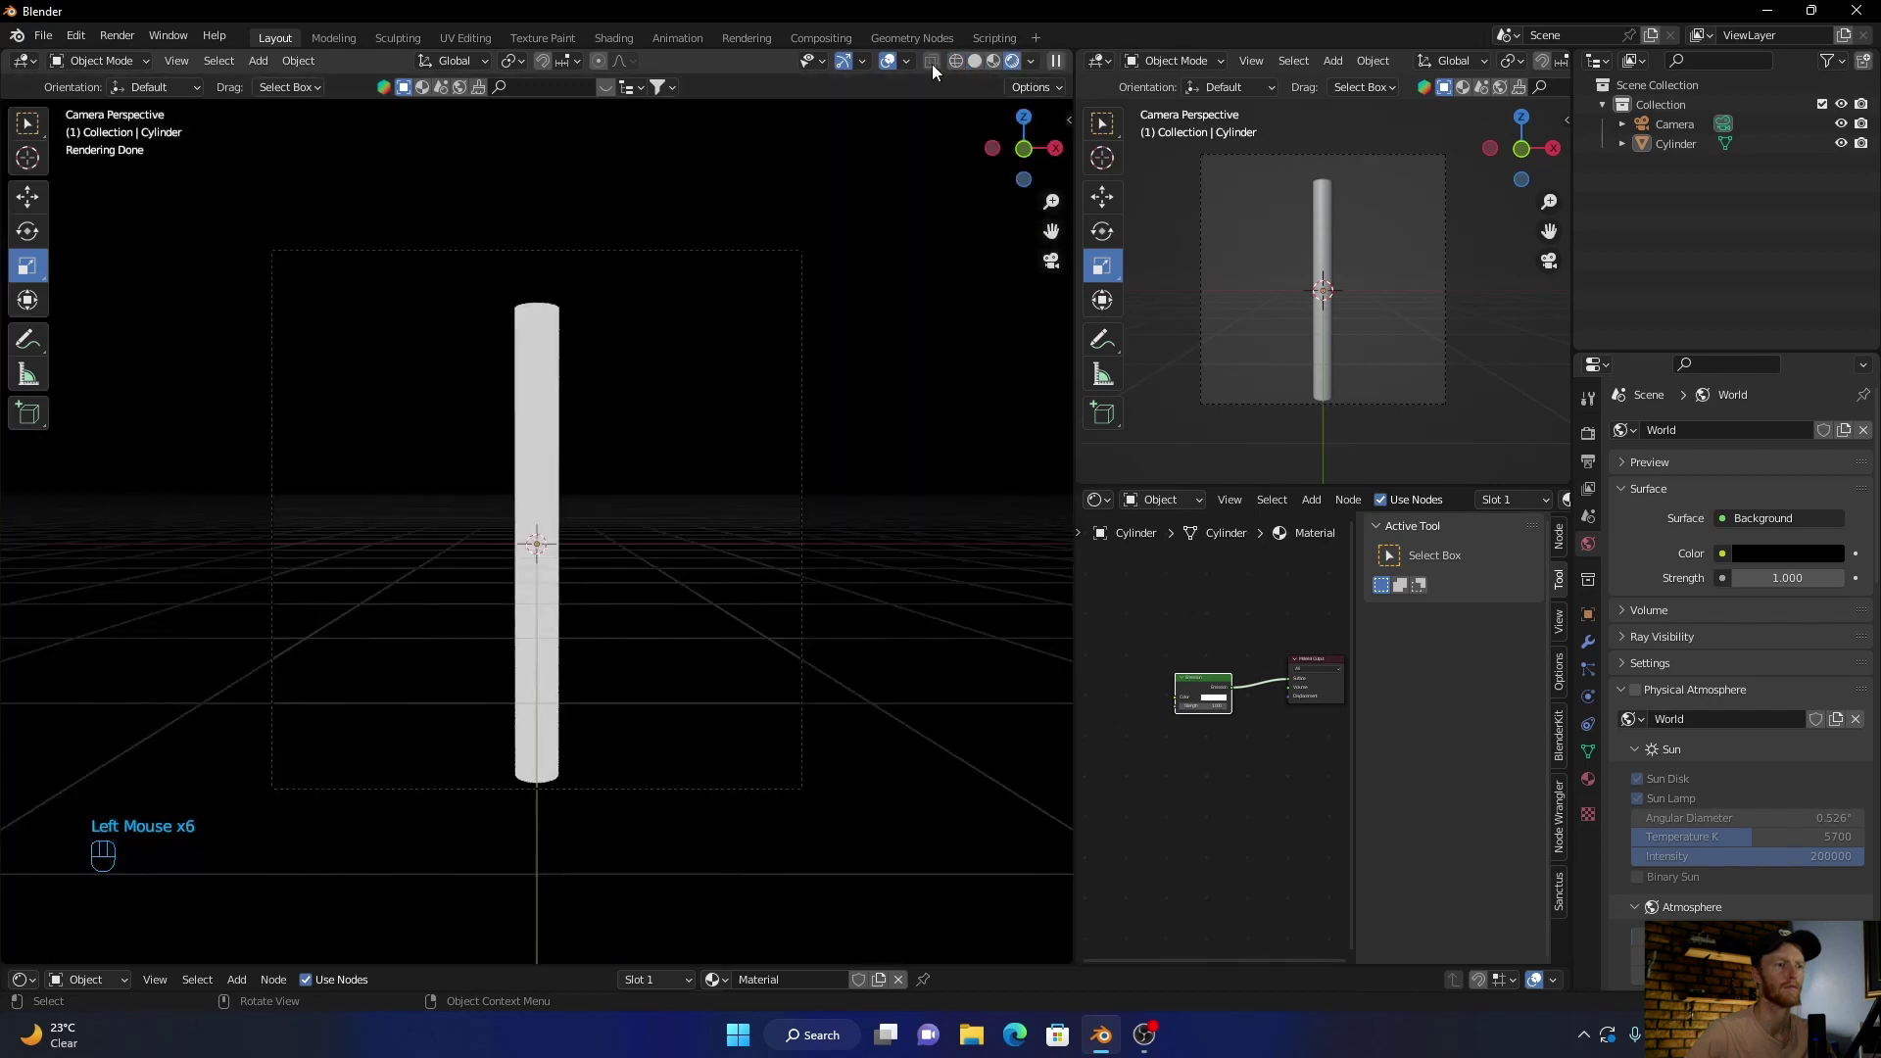
click(886, 61)
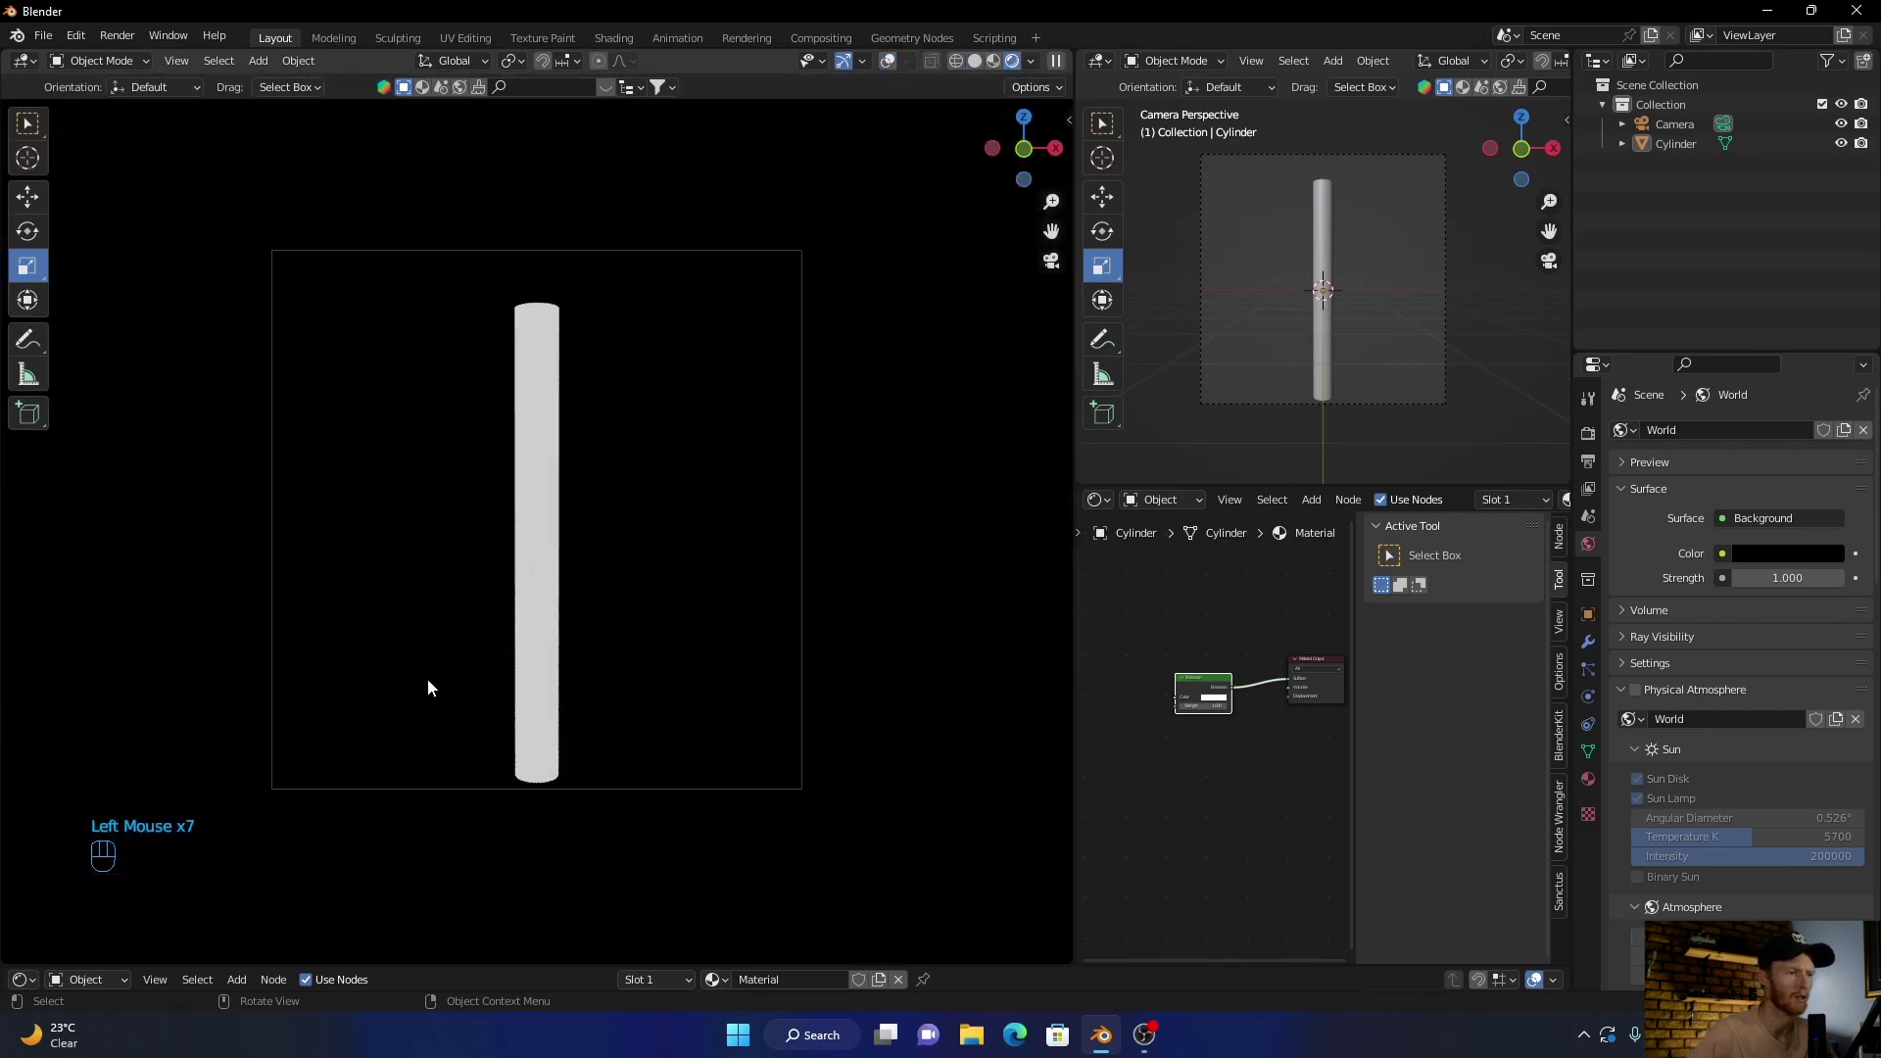
mouse_move(427, 681)
middle_down()
mouse_move(506, 867)
mouse_move(535, 659)
middle_up()
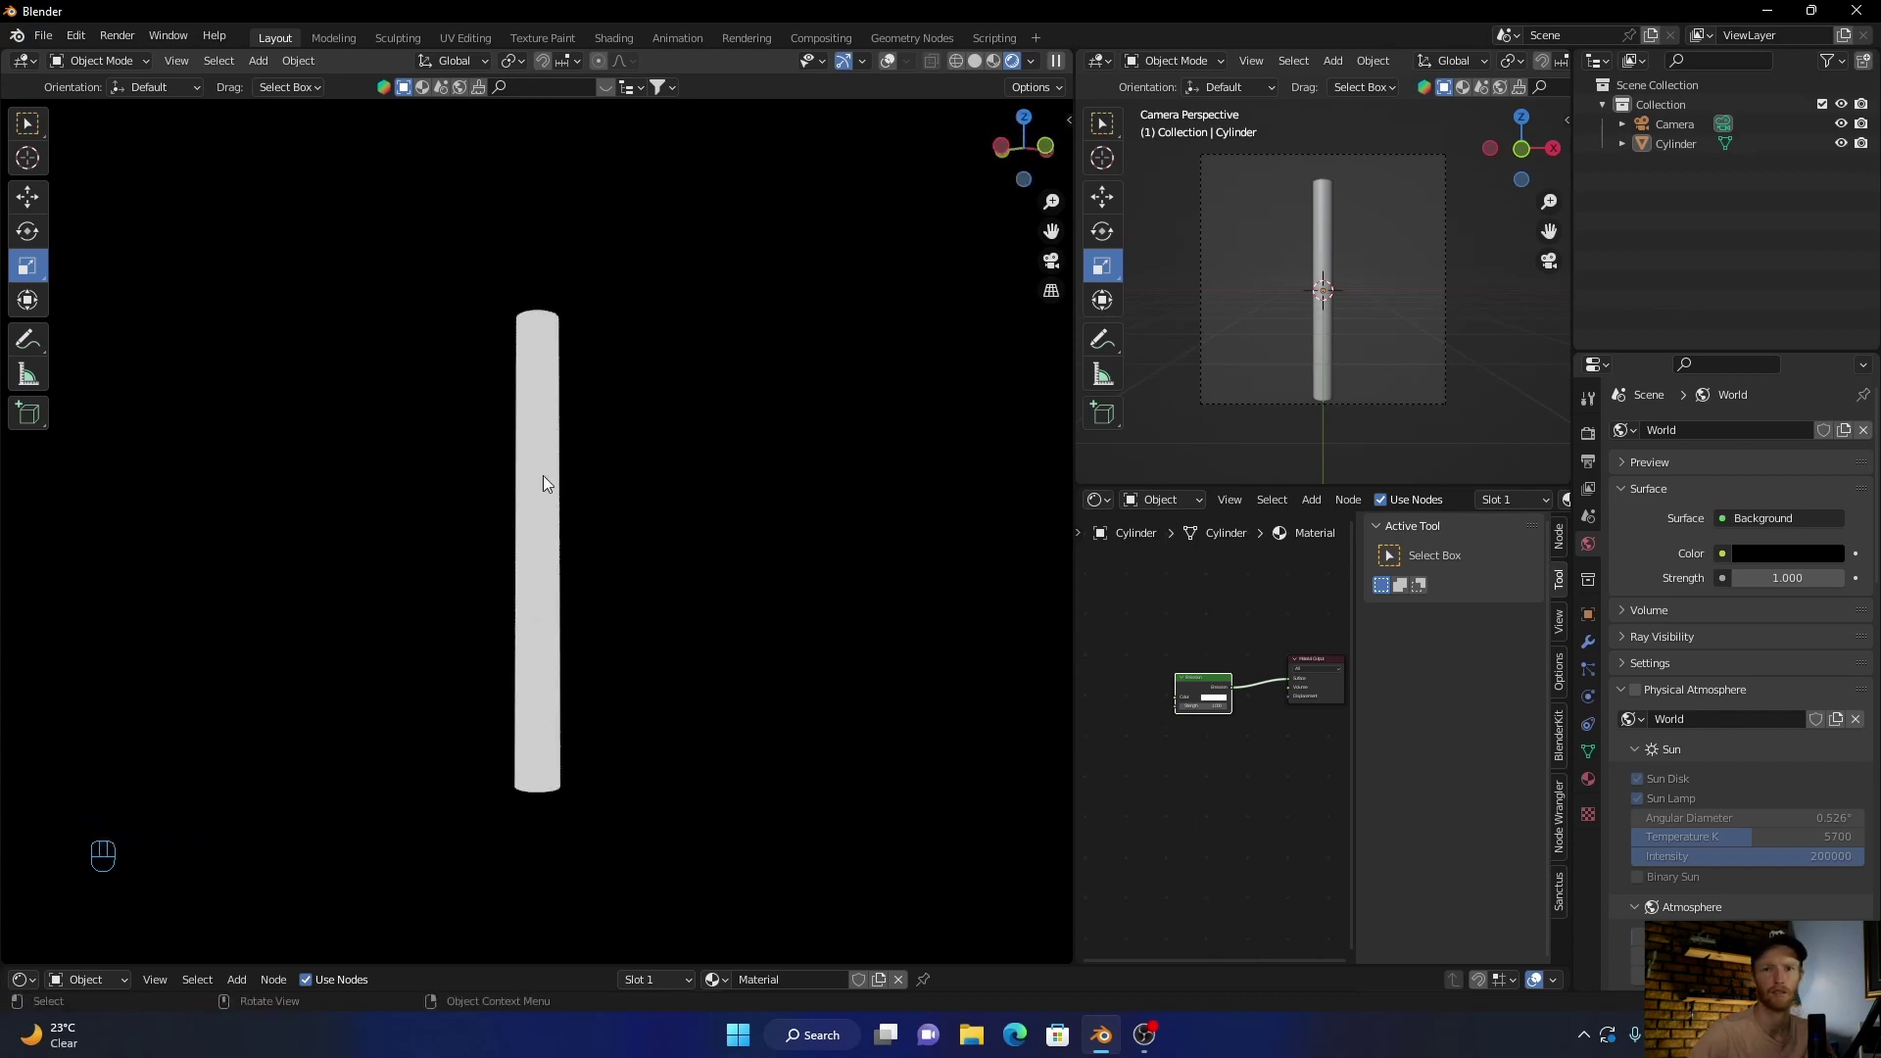
- Return to solid shading with overlays and delete the cylinder's Emission node
click(975, 62)
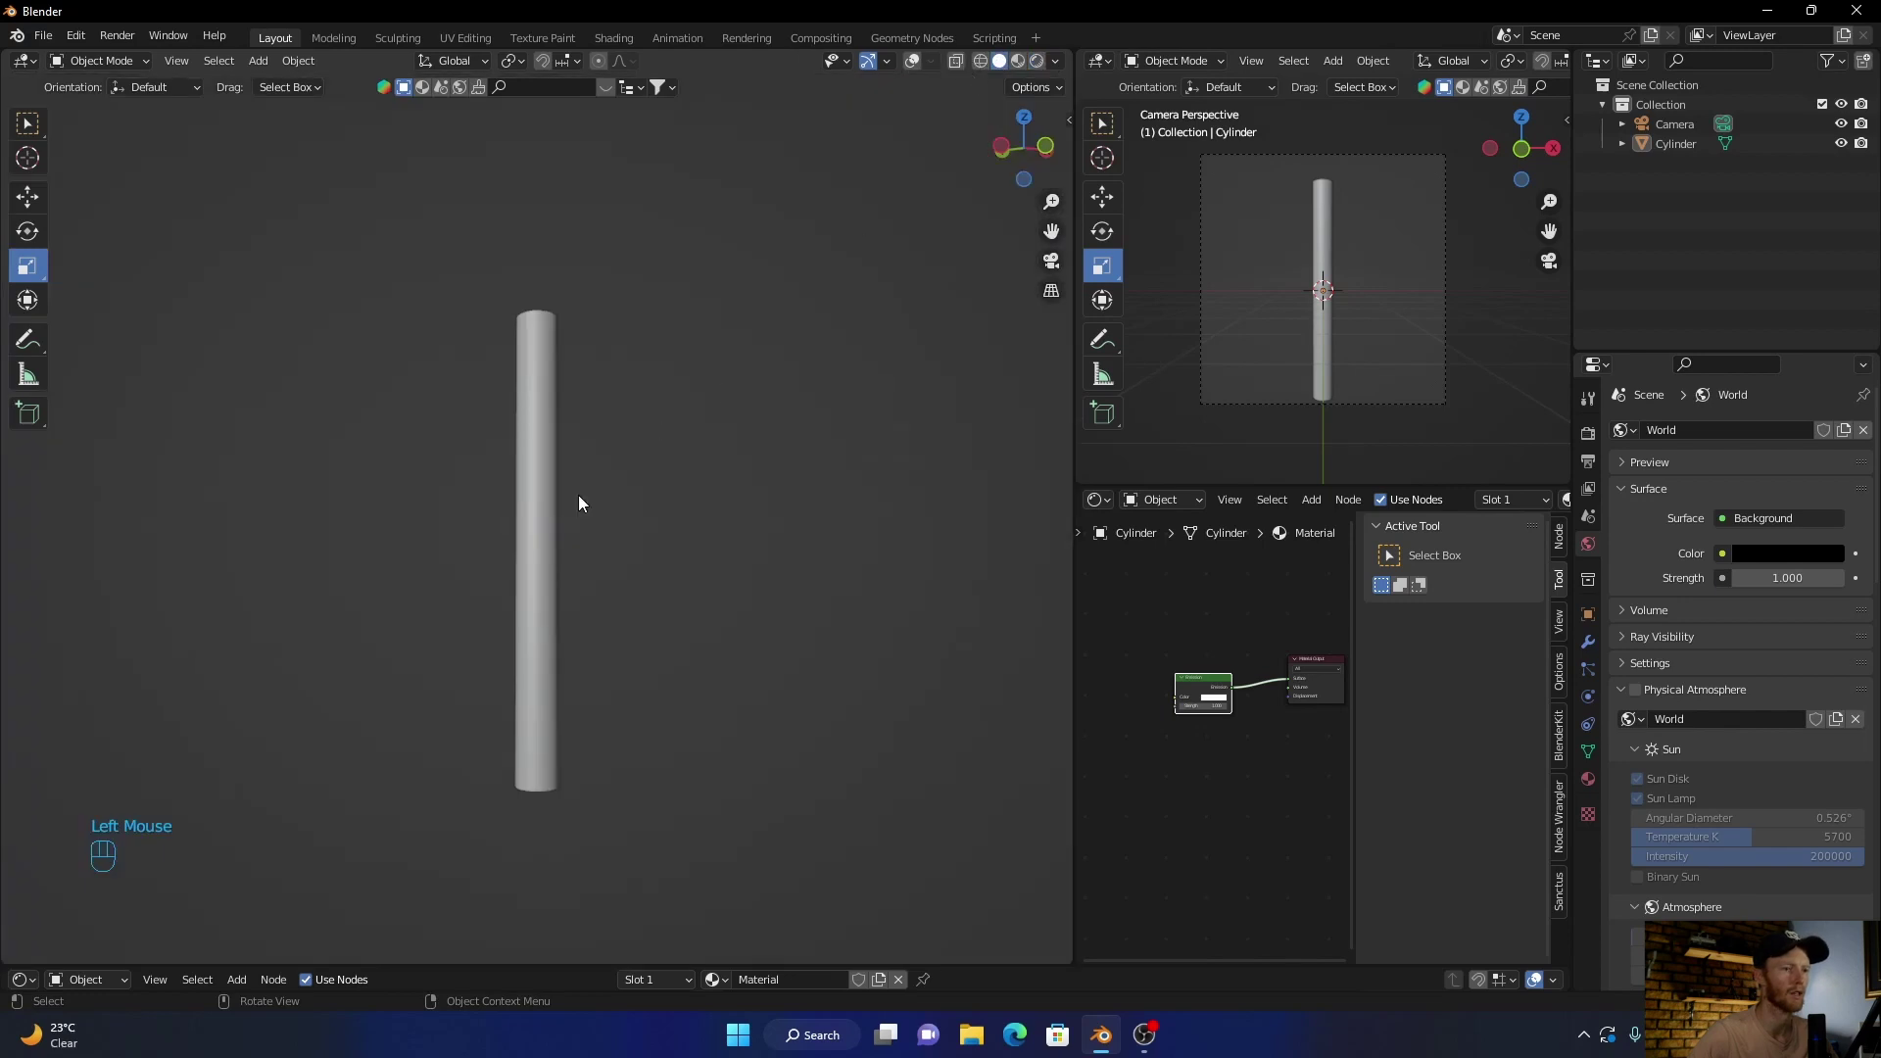
click(913, 63)
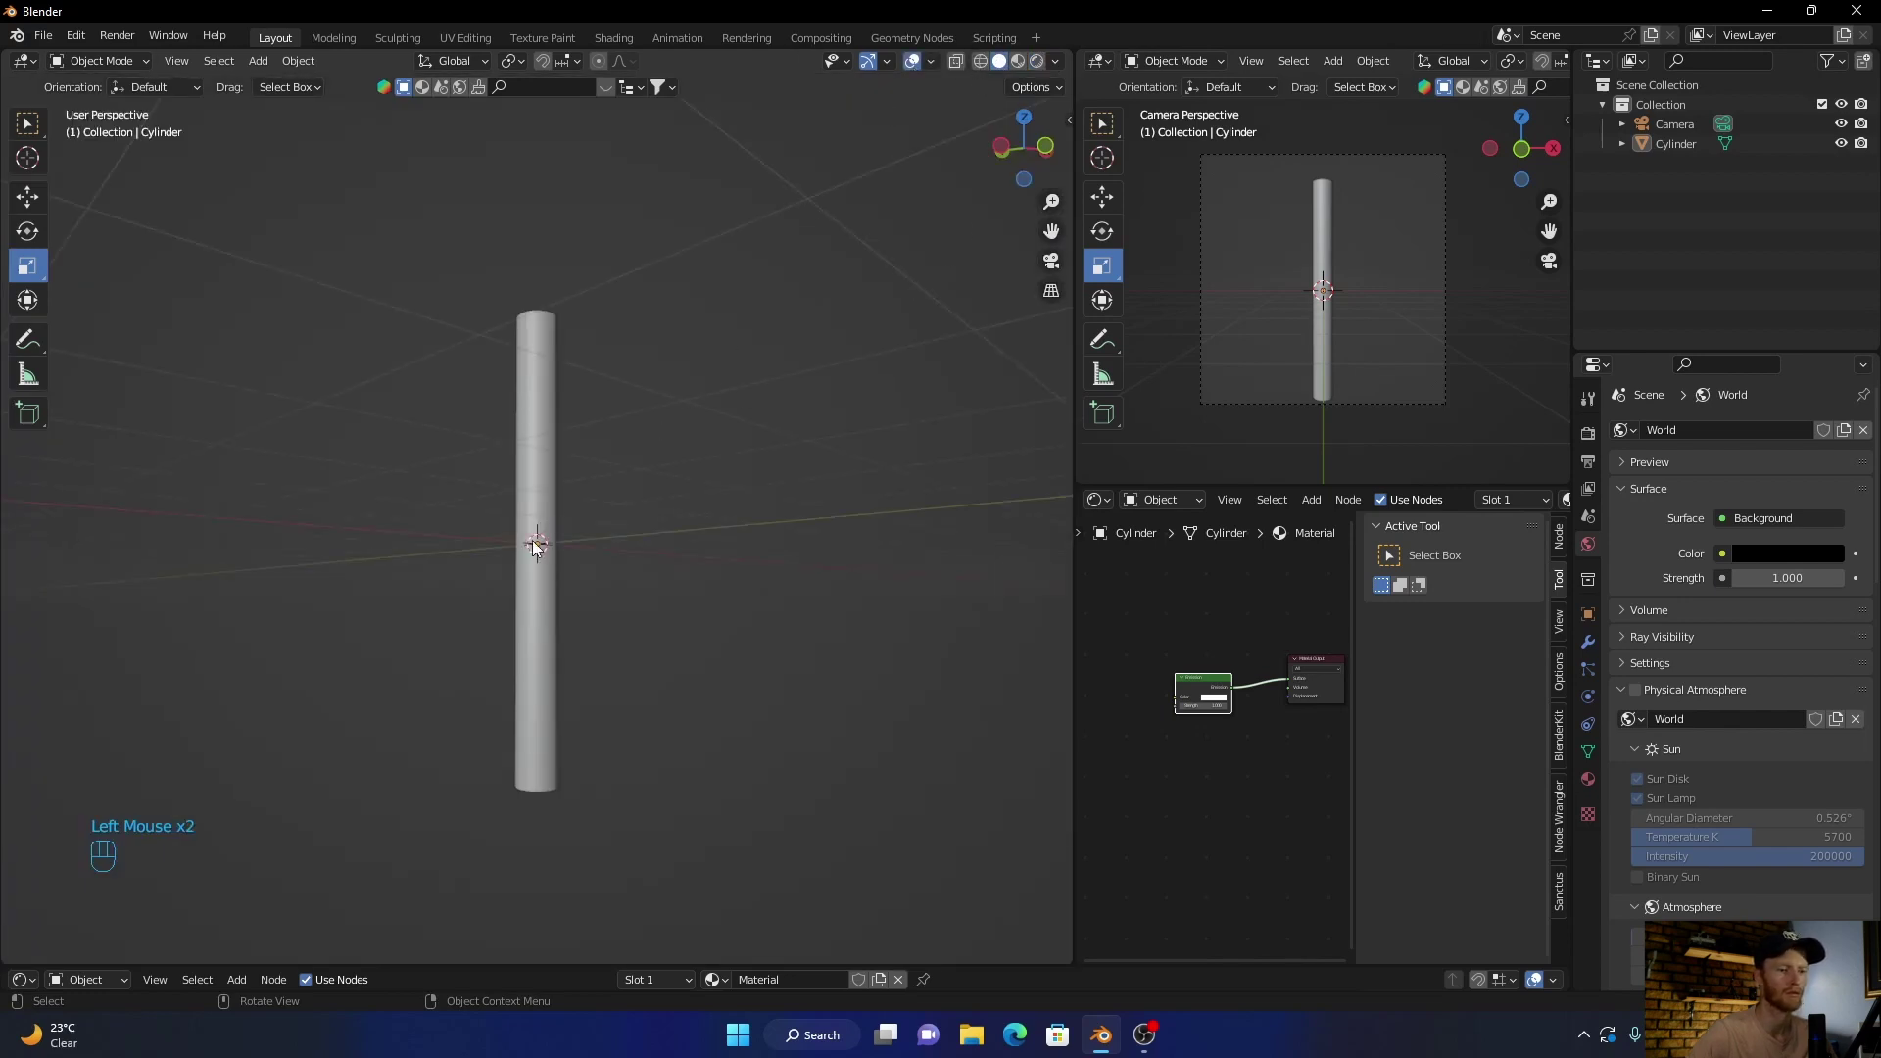
mouse_move(534, 544)
middle_down()
mouse_move(530, 612)
mouse_move(644, 437)
middle_up()
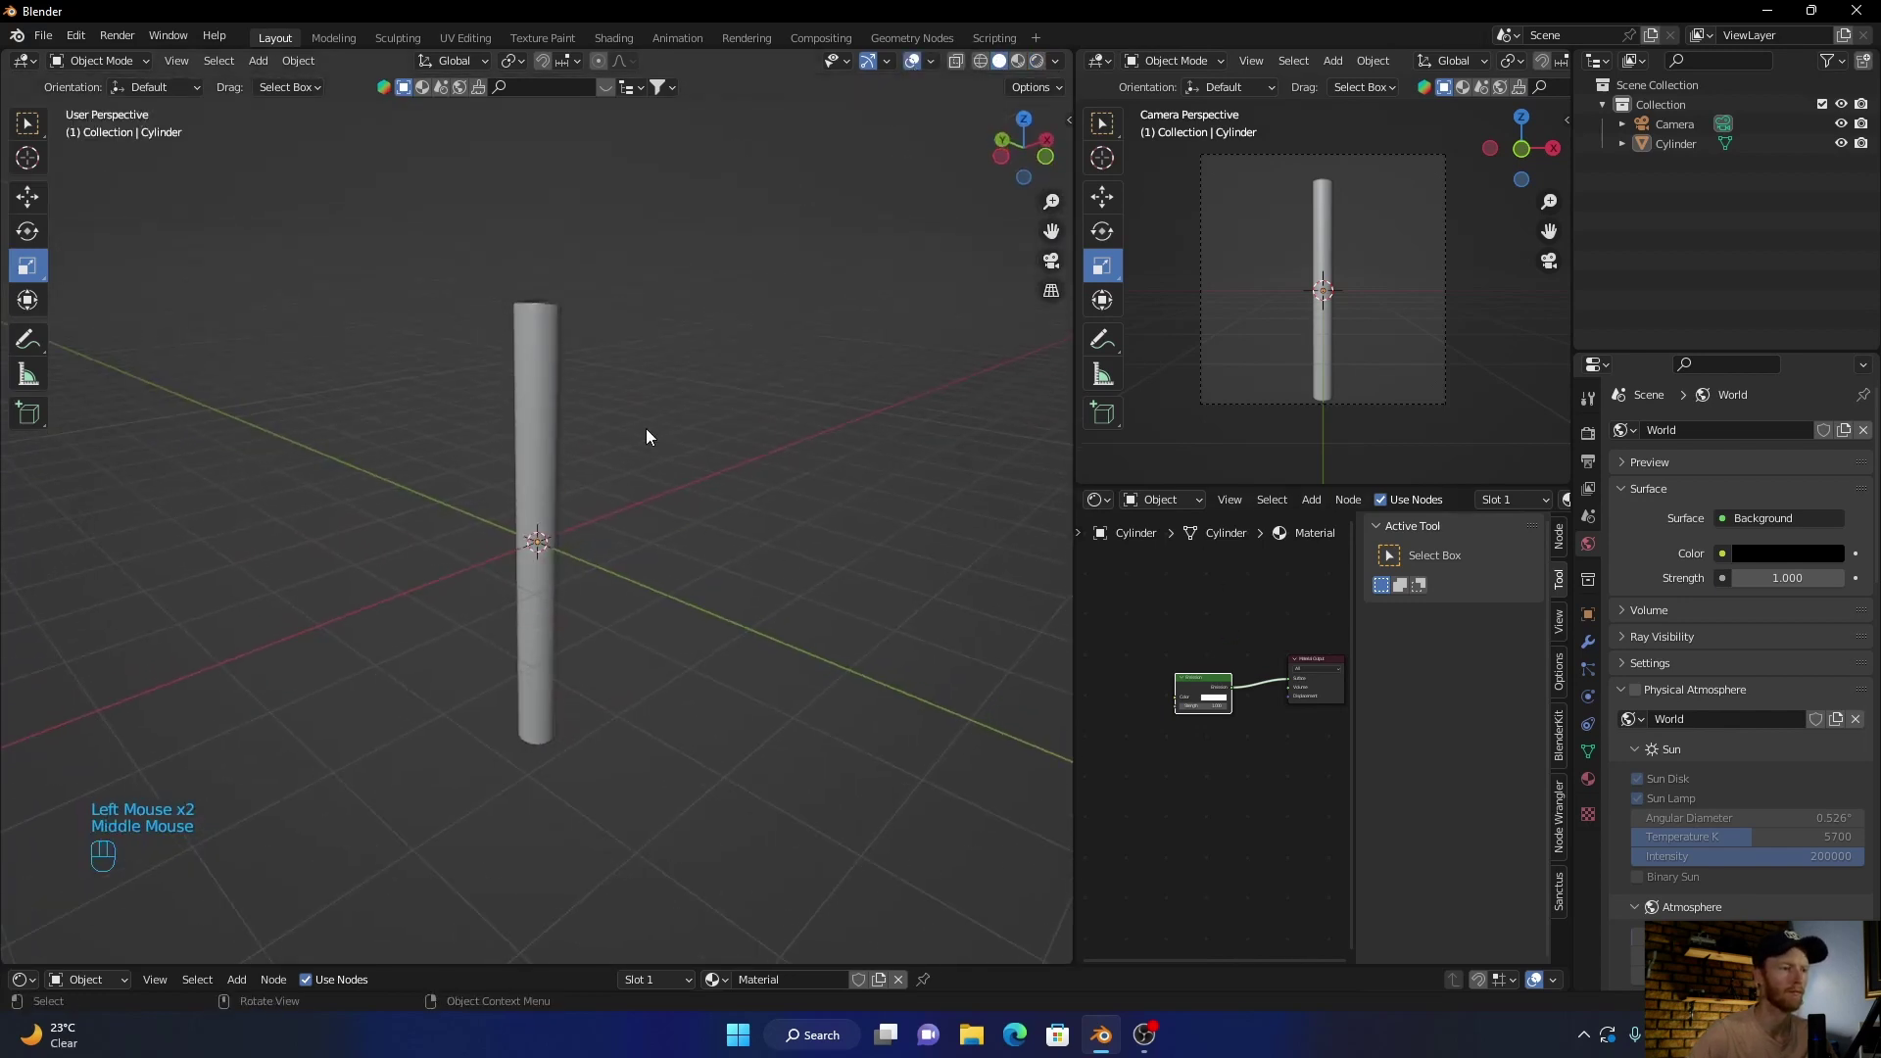
click(548, 413)
click(1215, 583)
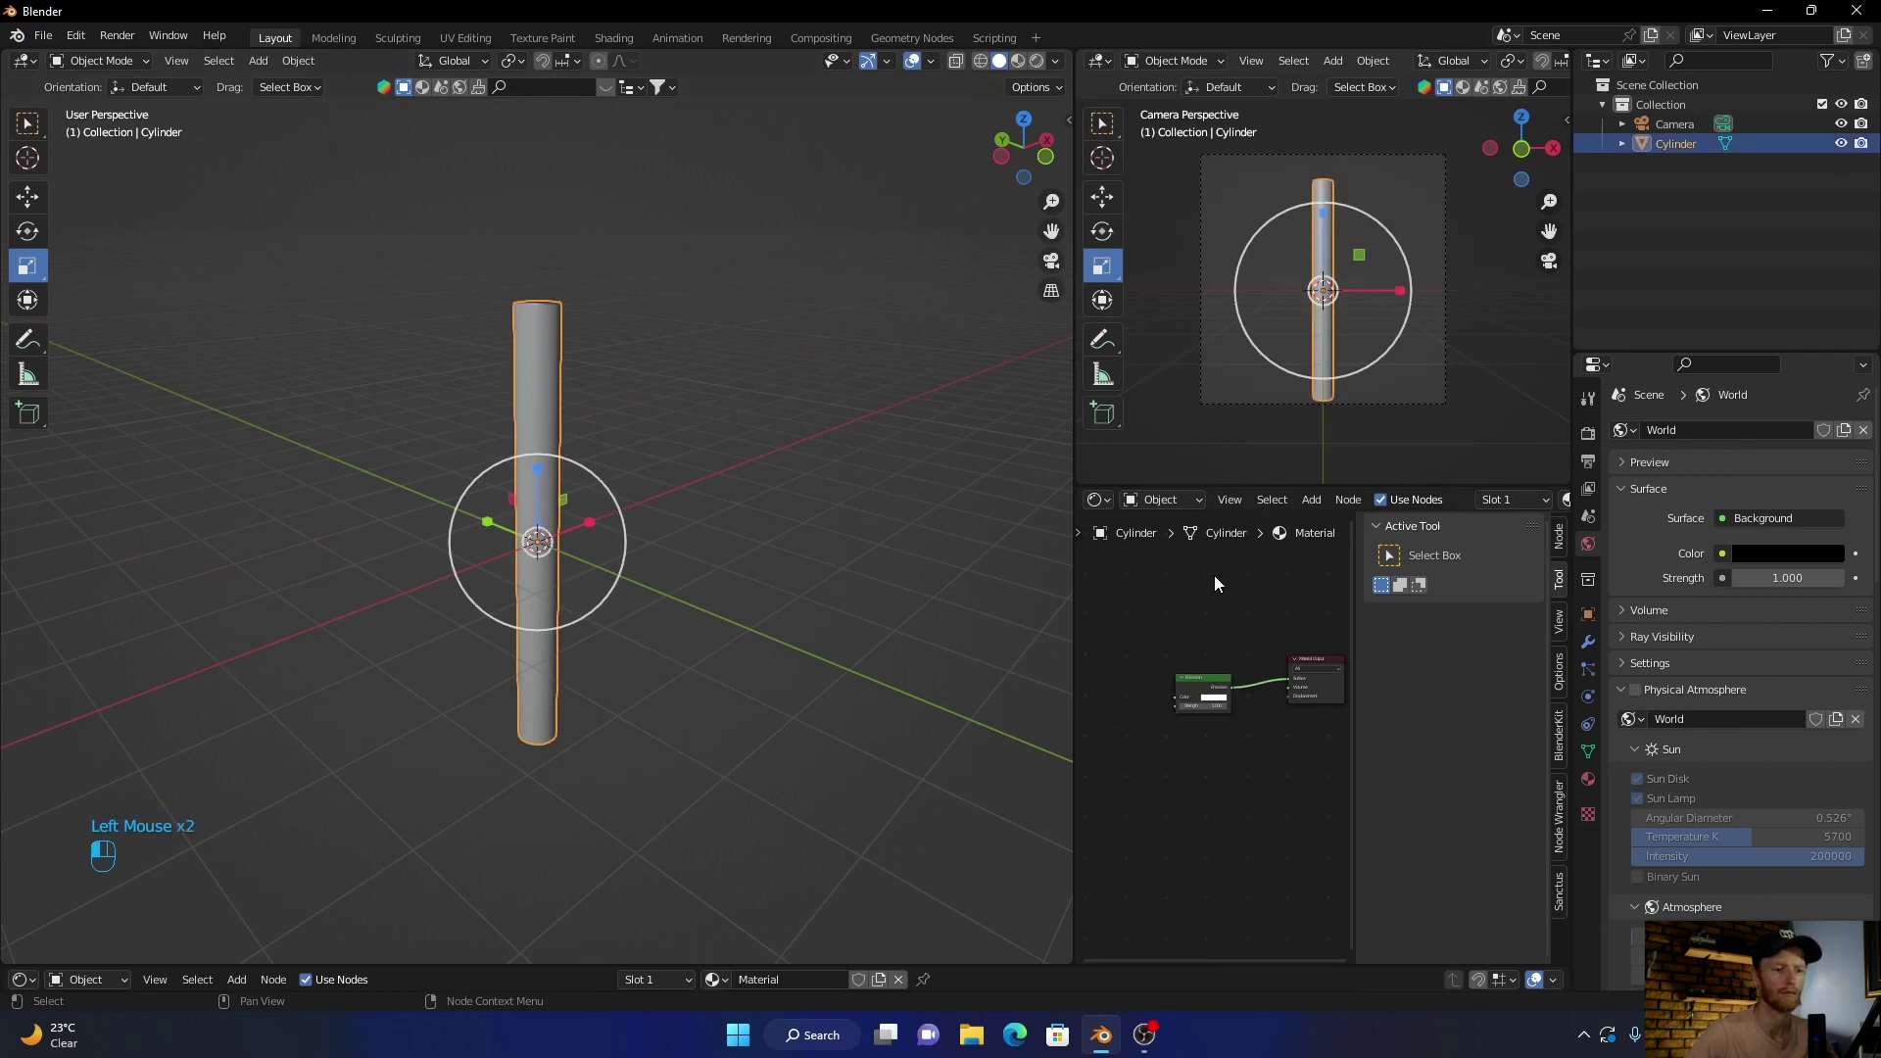
drag(1214, 583, 1202, 751)
key(Delete)
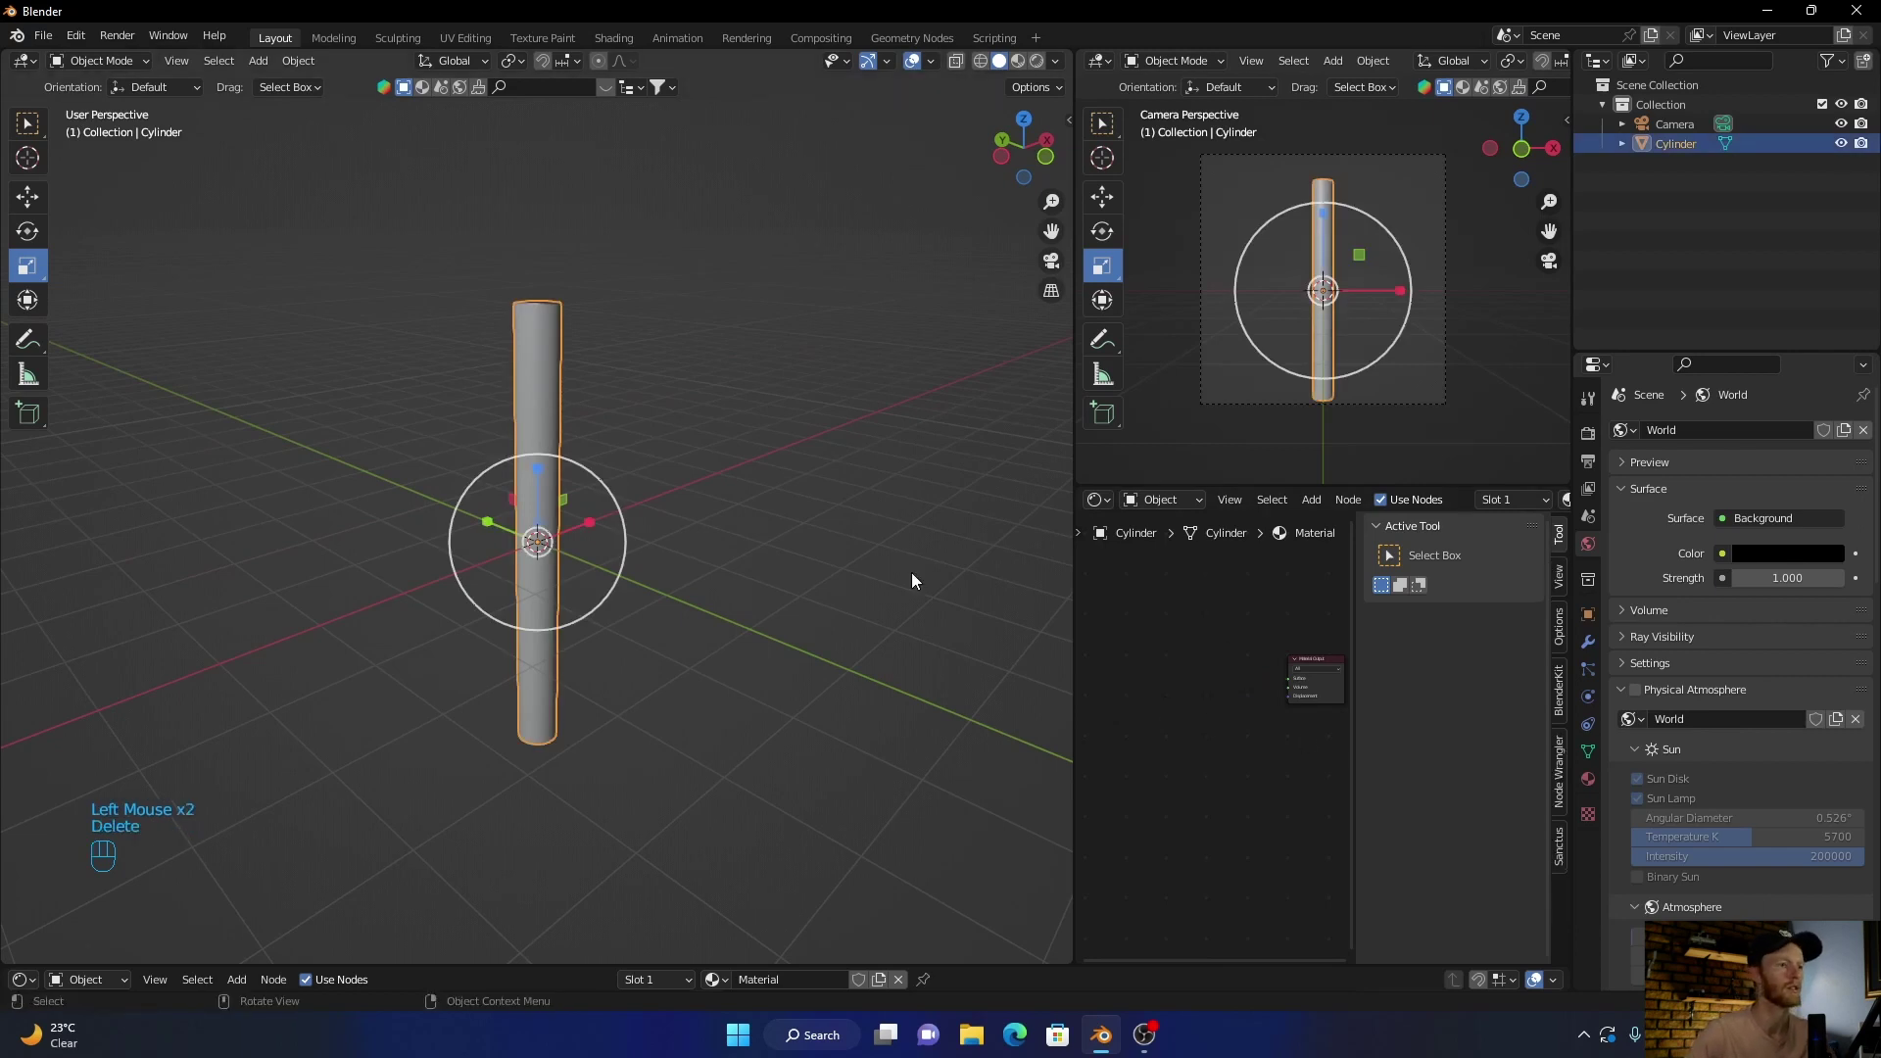
- In the Shading workspace, add a Principled BSDF and link BSDF to Surface
click(610, 36)
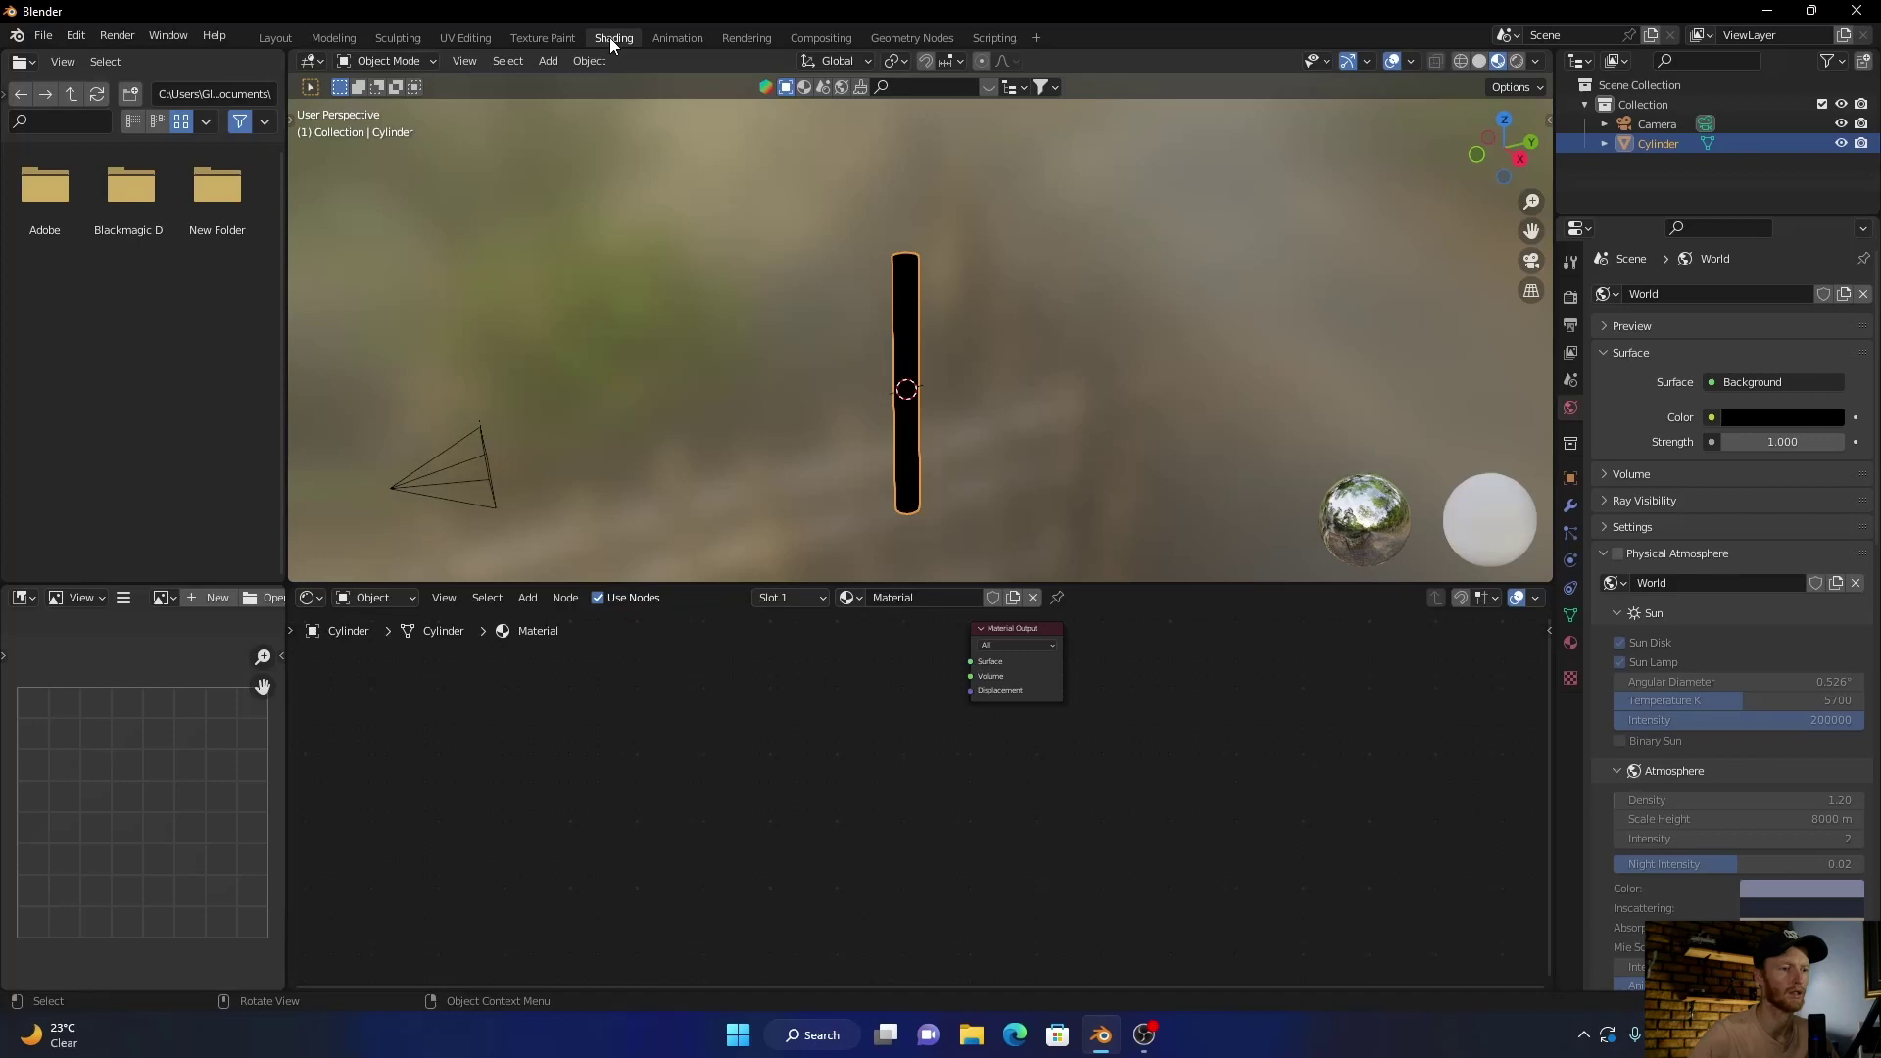
key(shift+a)
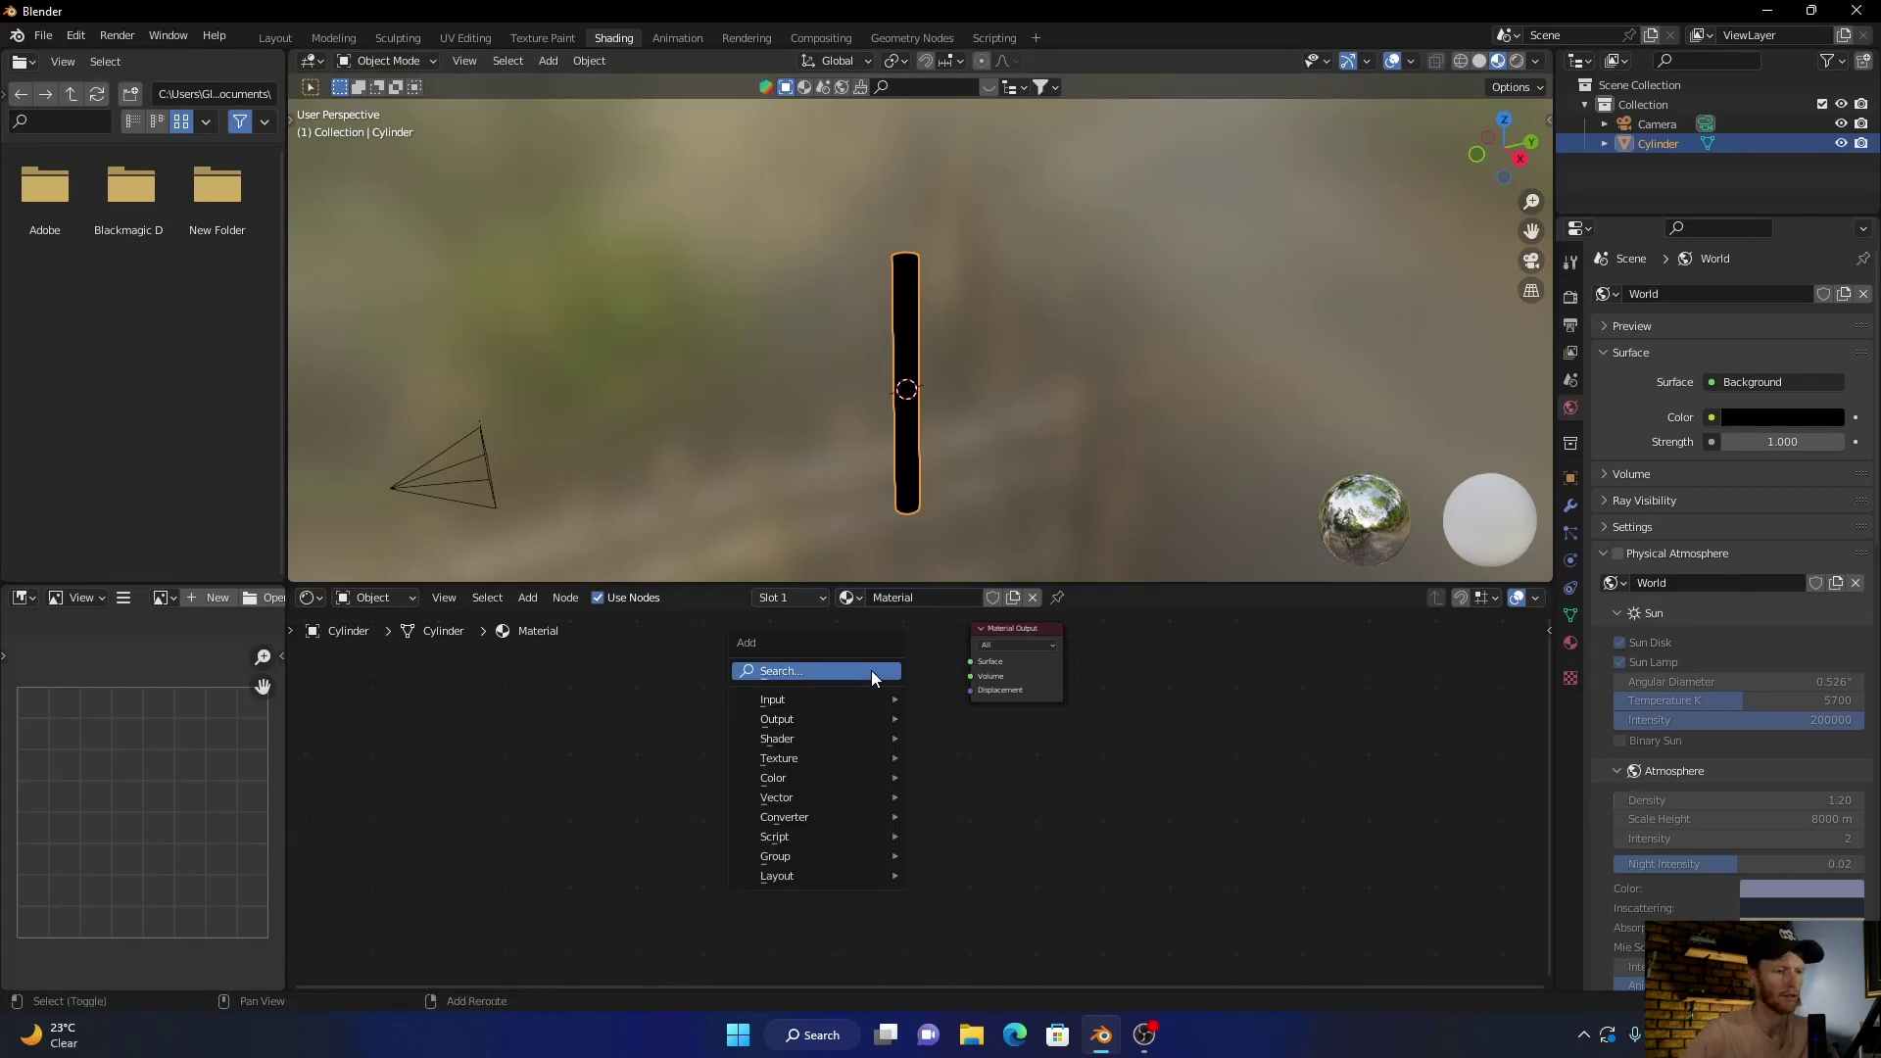
text(bs)
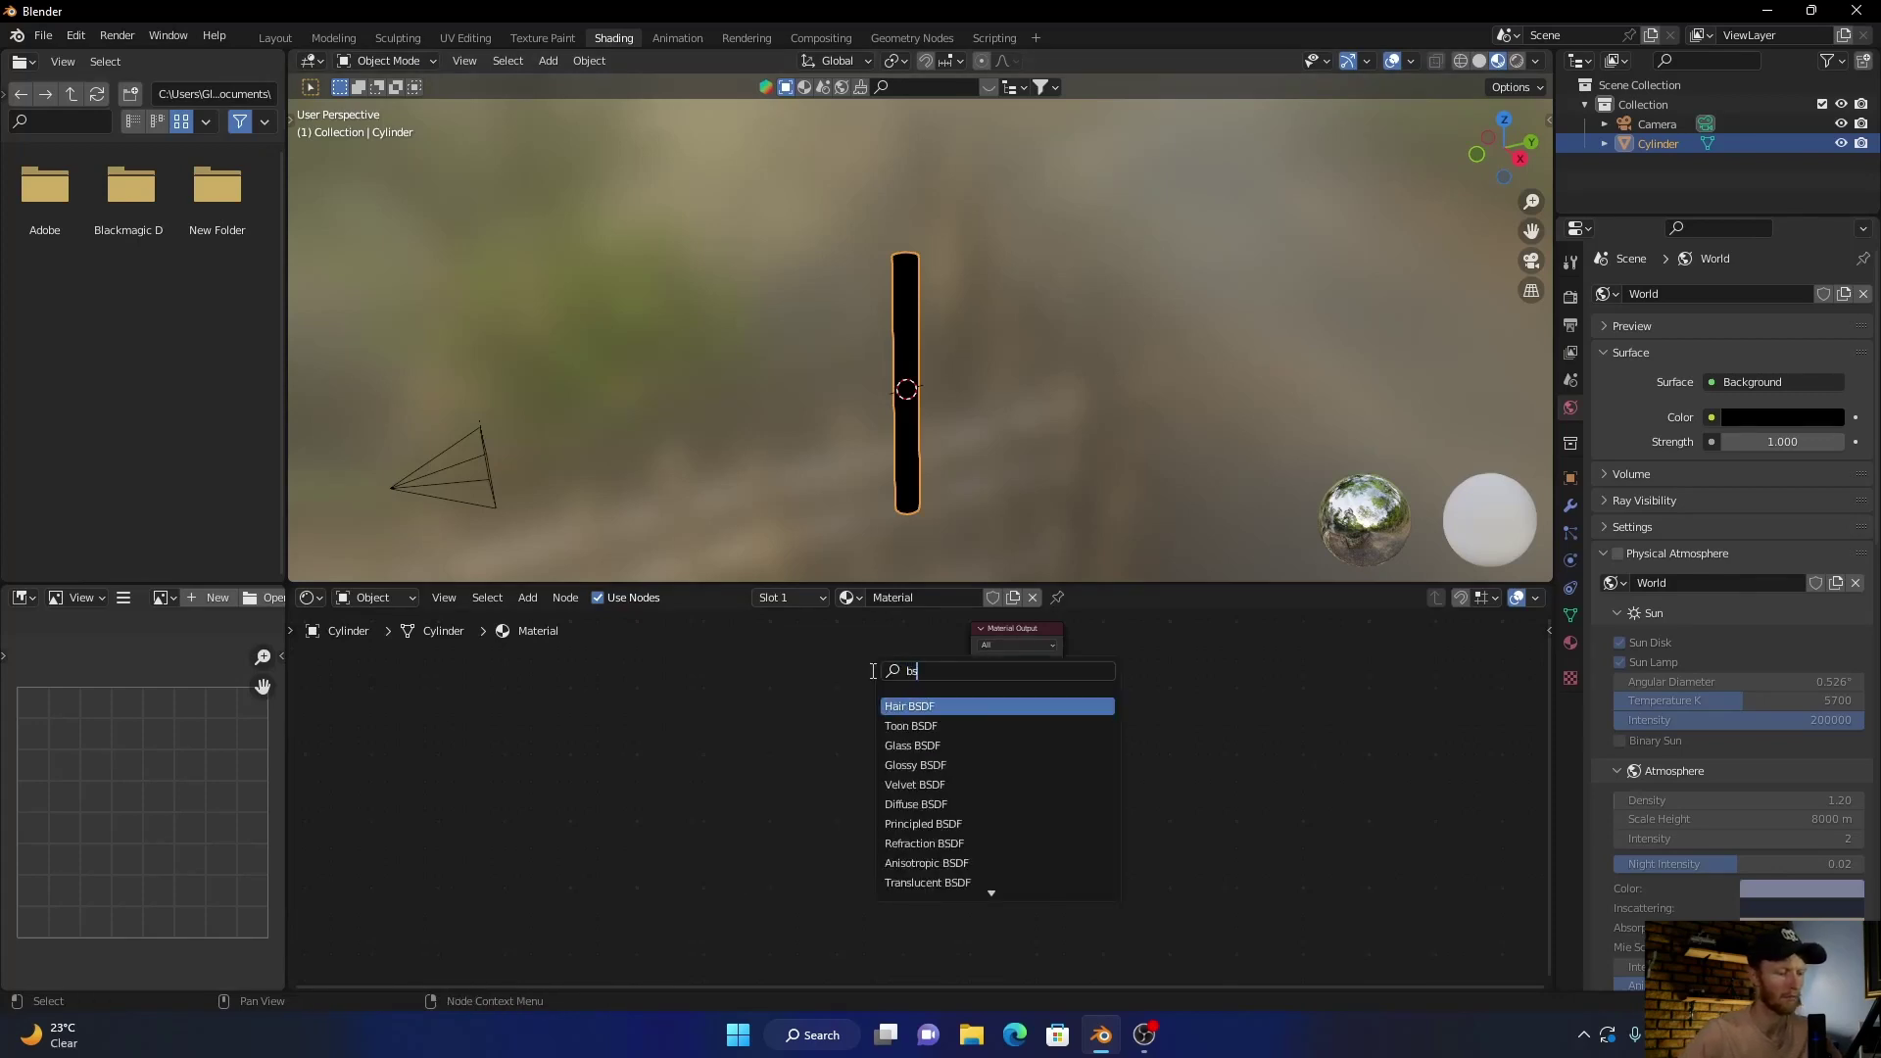
key(Down)
key(Down)
key(Down)
key(Down)
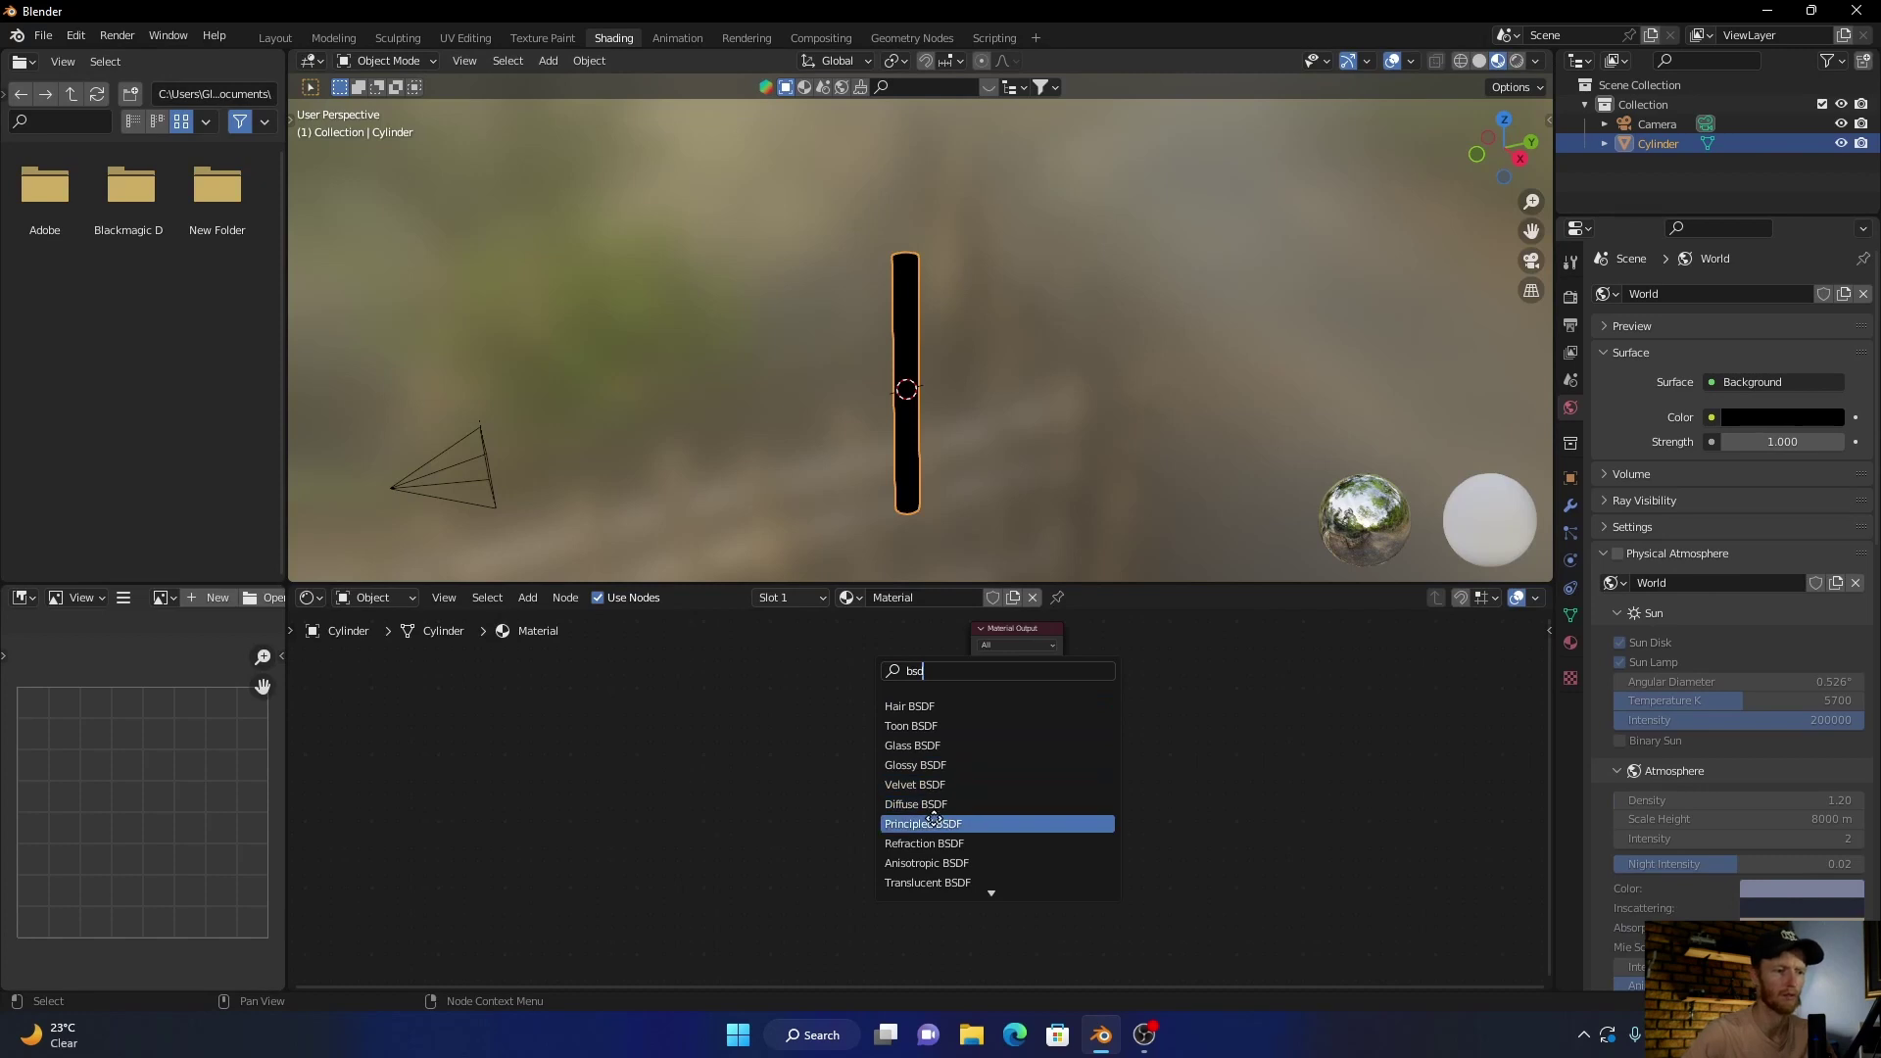
key(Return)
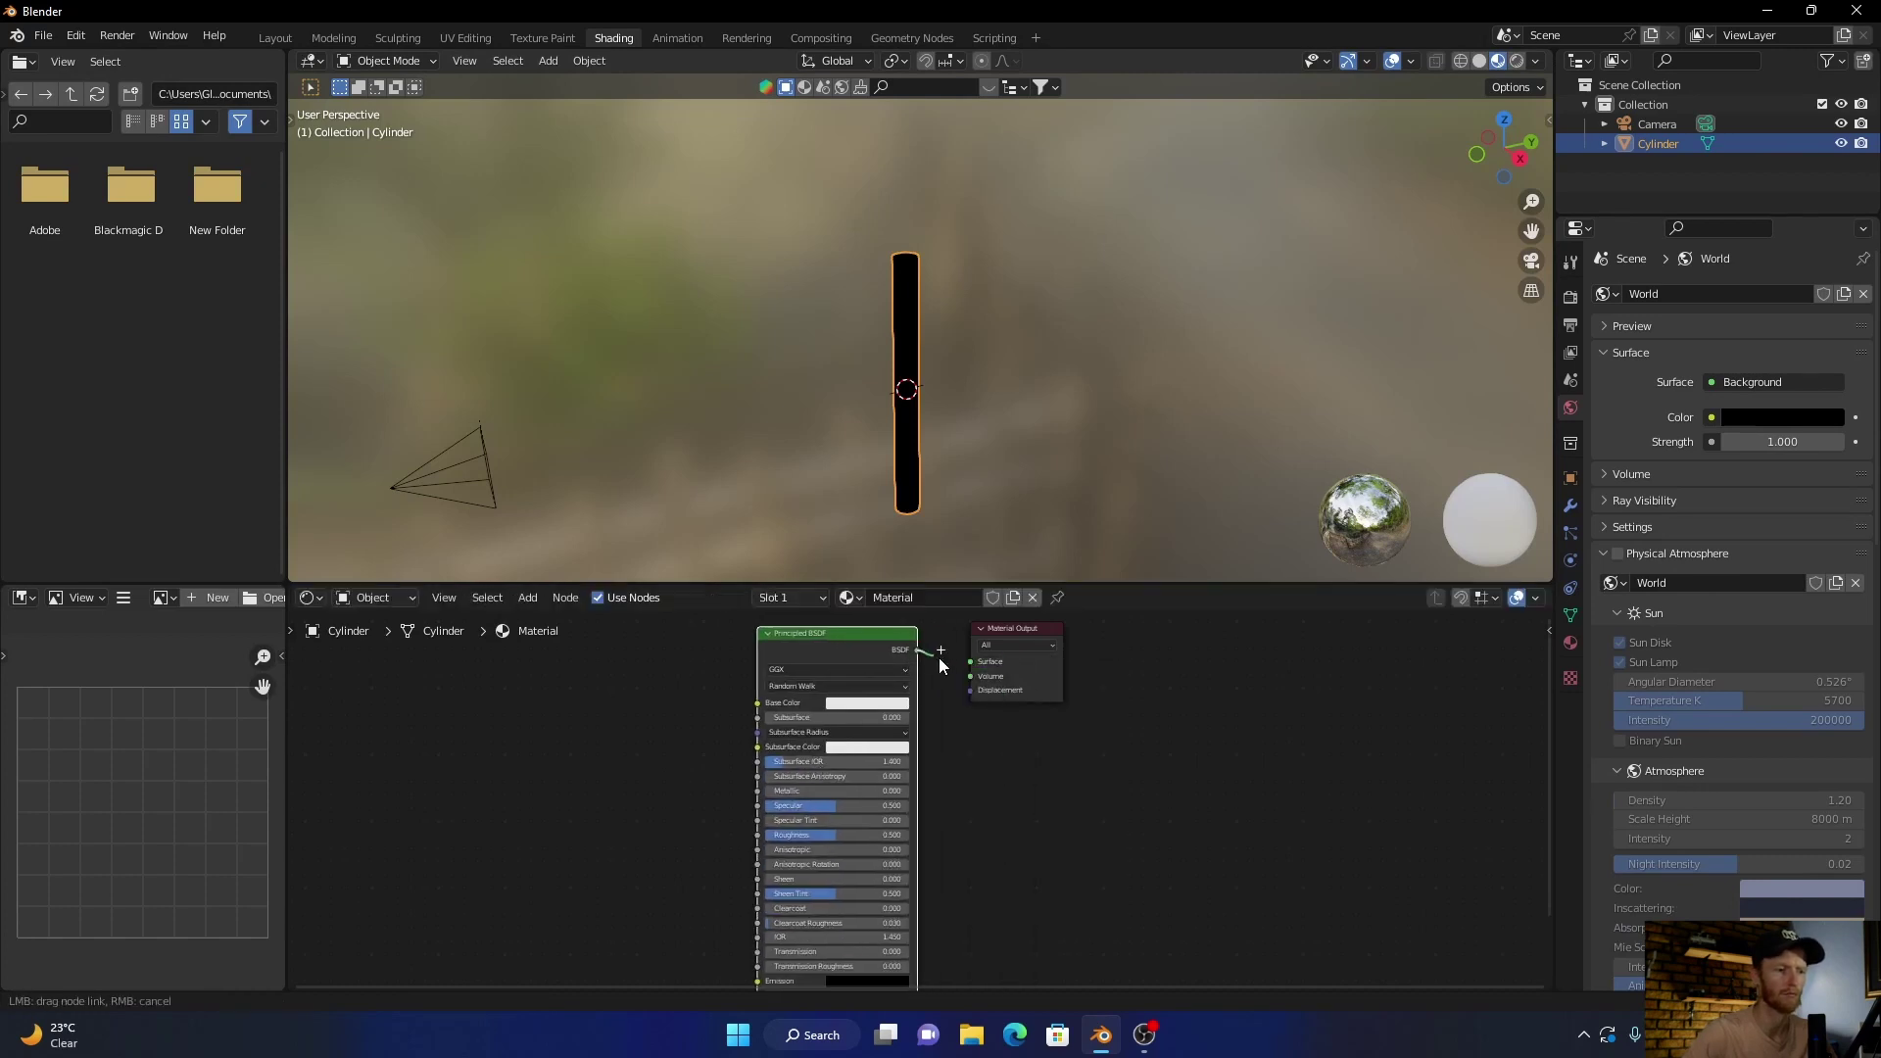
drag(916, 649, 970, 662)
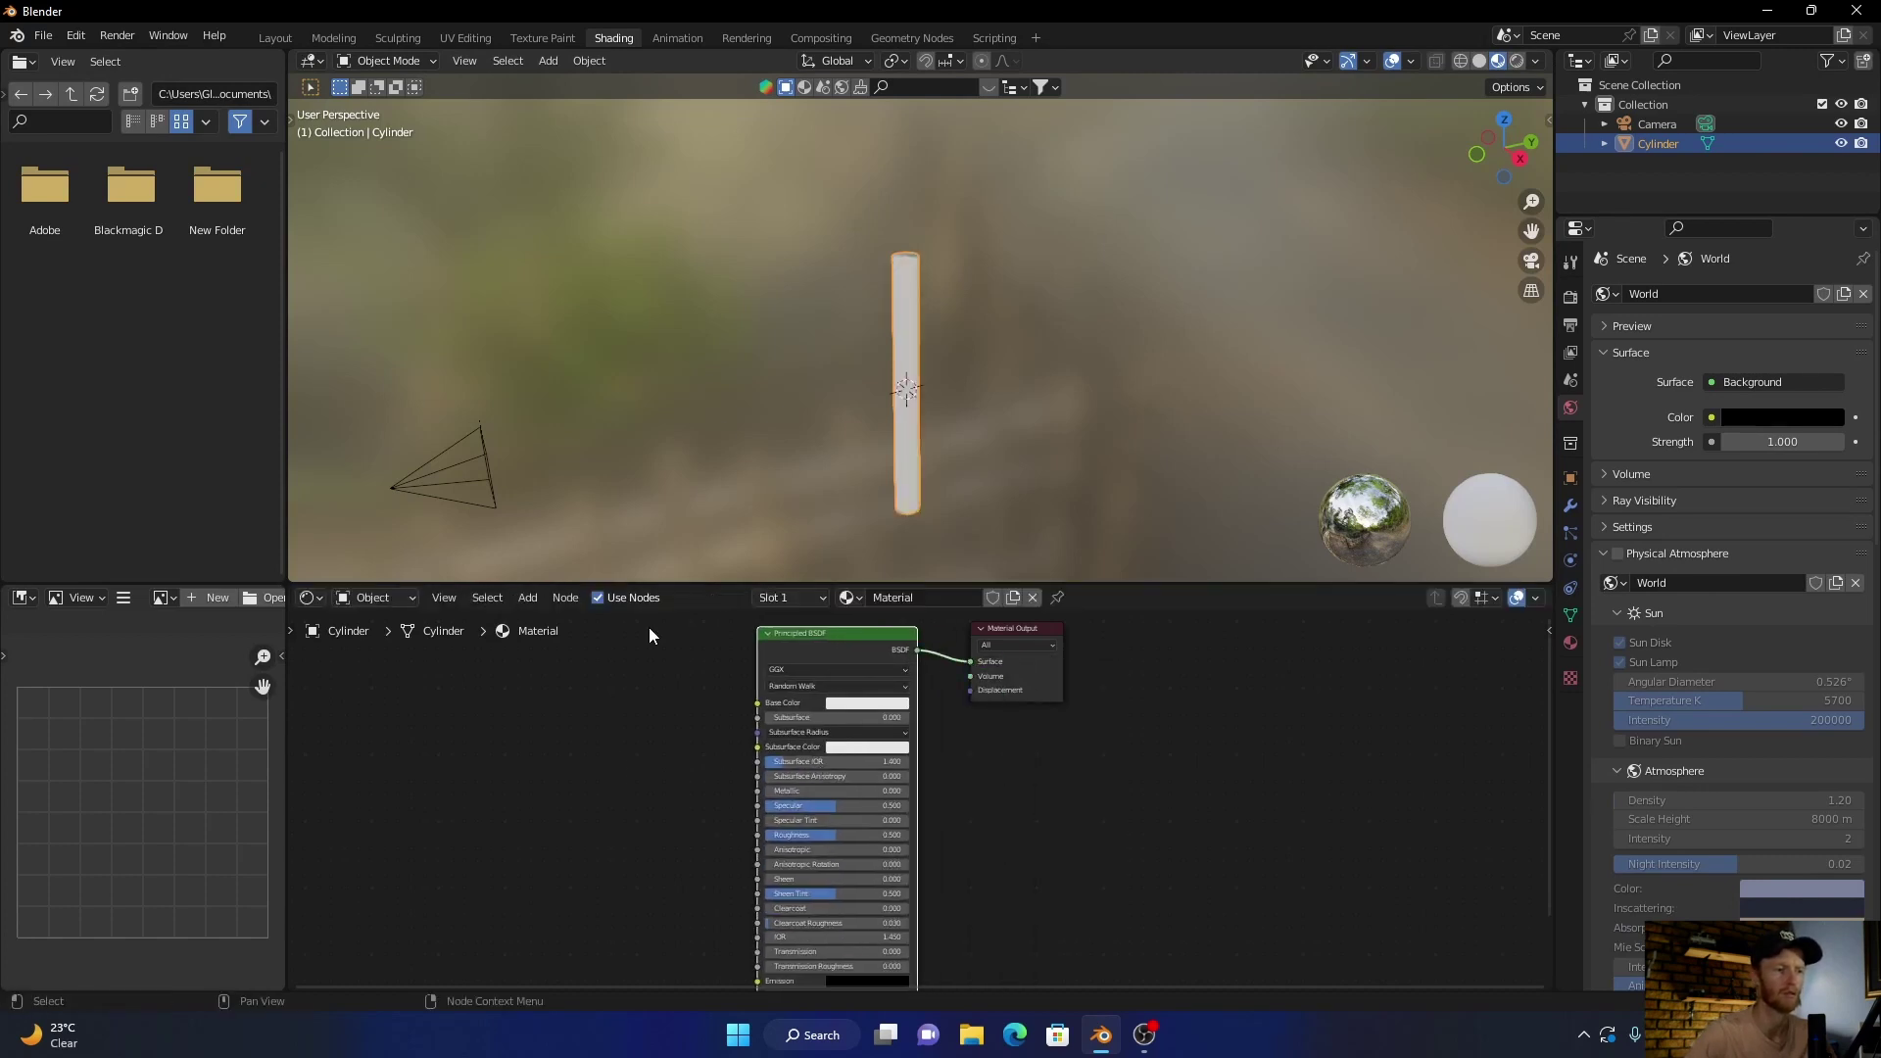
- Switch to rendered preview and enlarge the node editor around the nodes
click(724, 408)
middle_drag(638, 765, 661, 768)
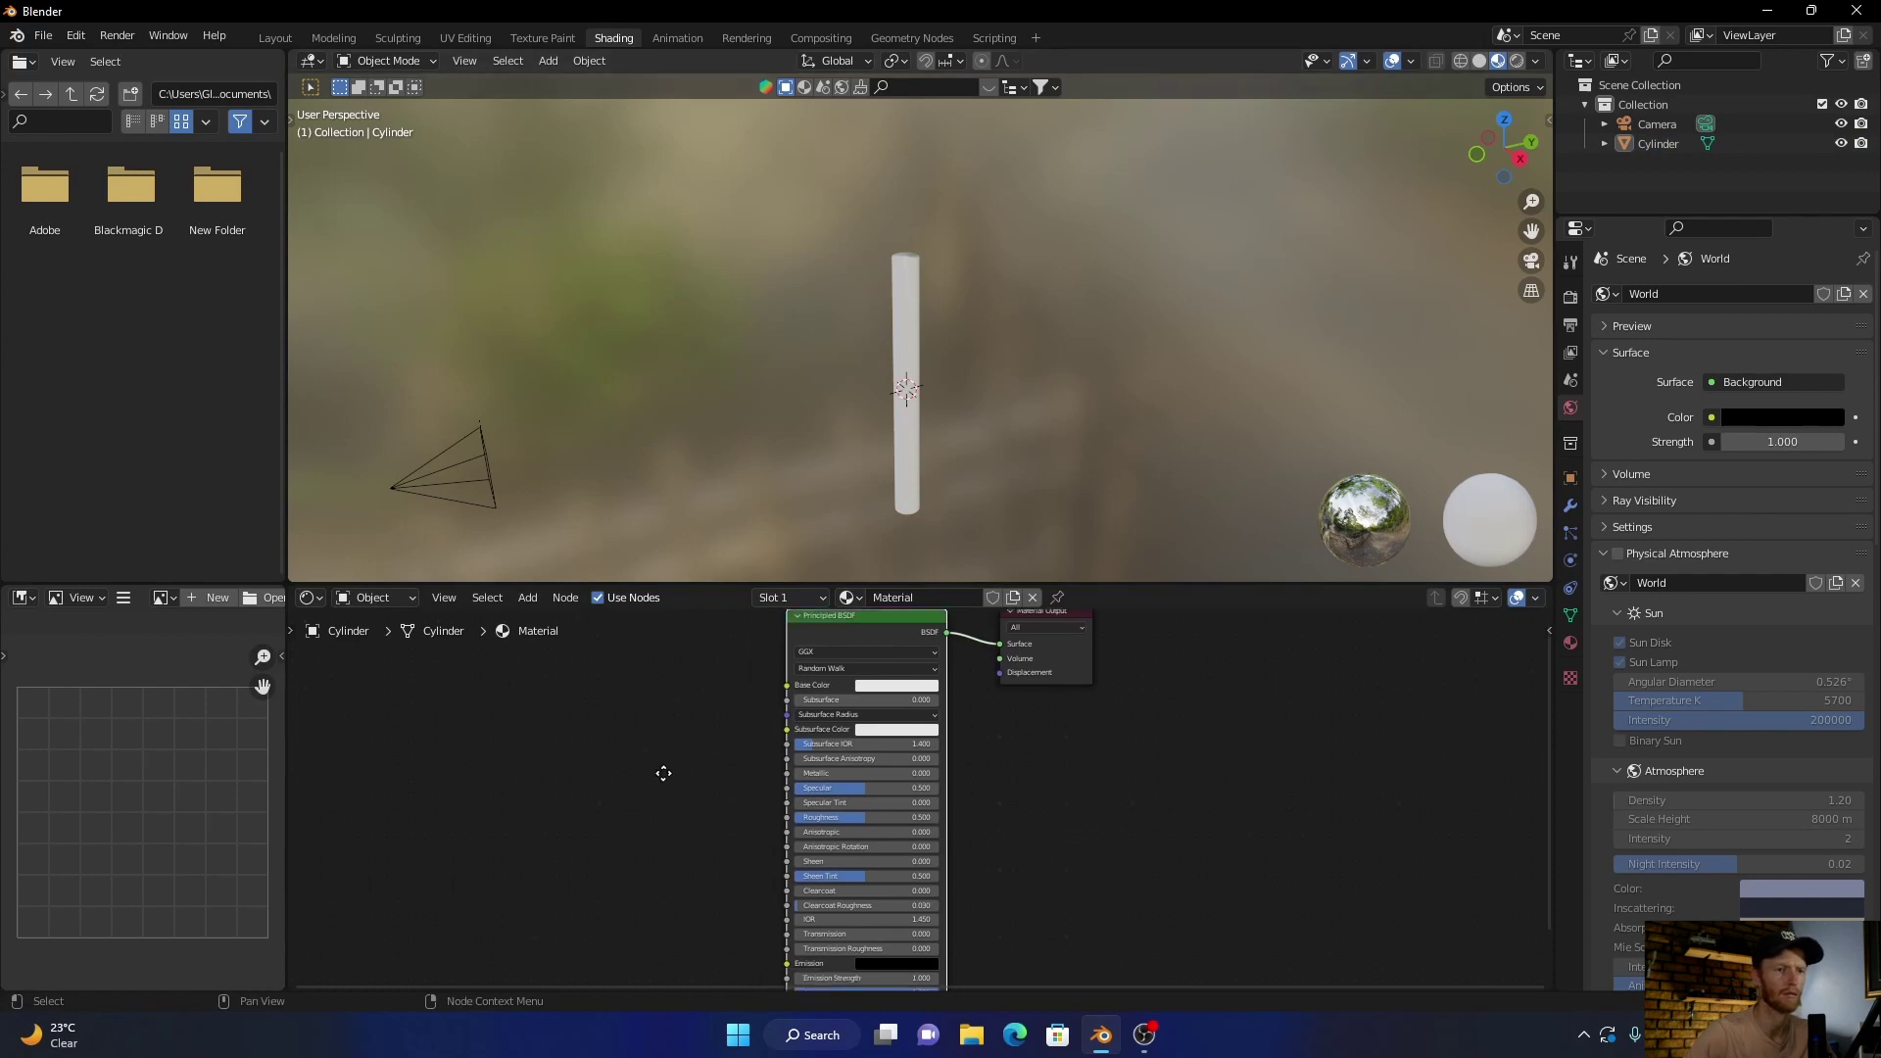
click(1516, 63)
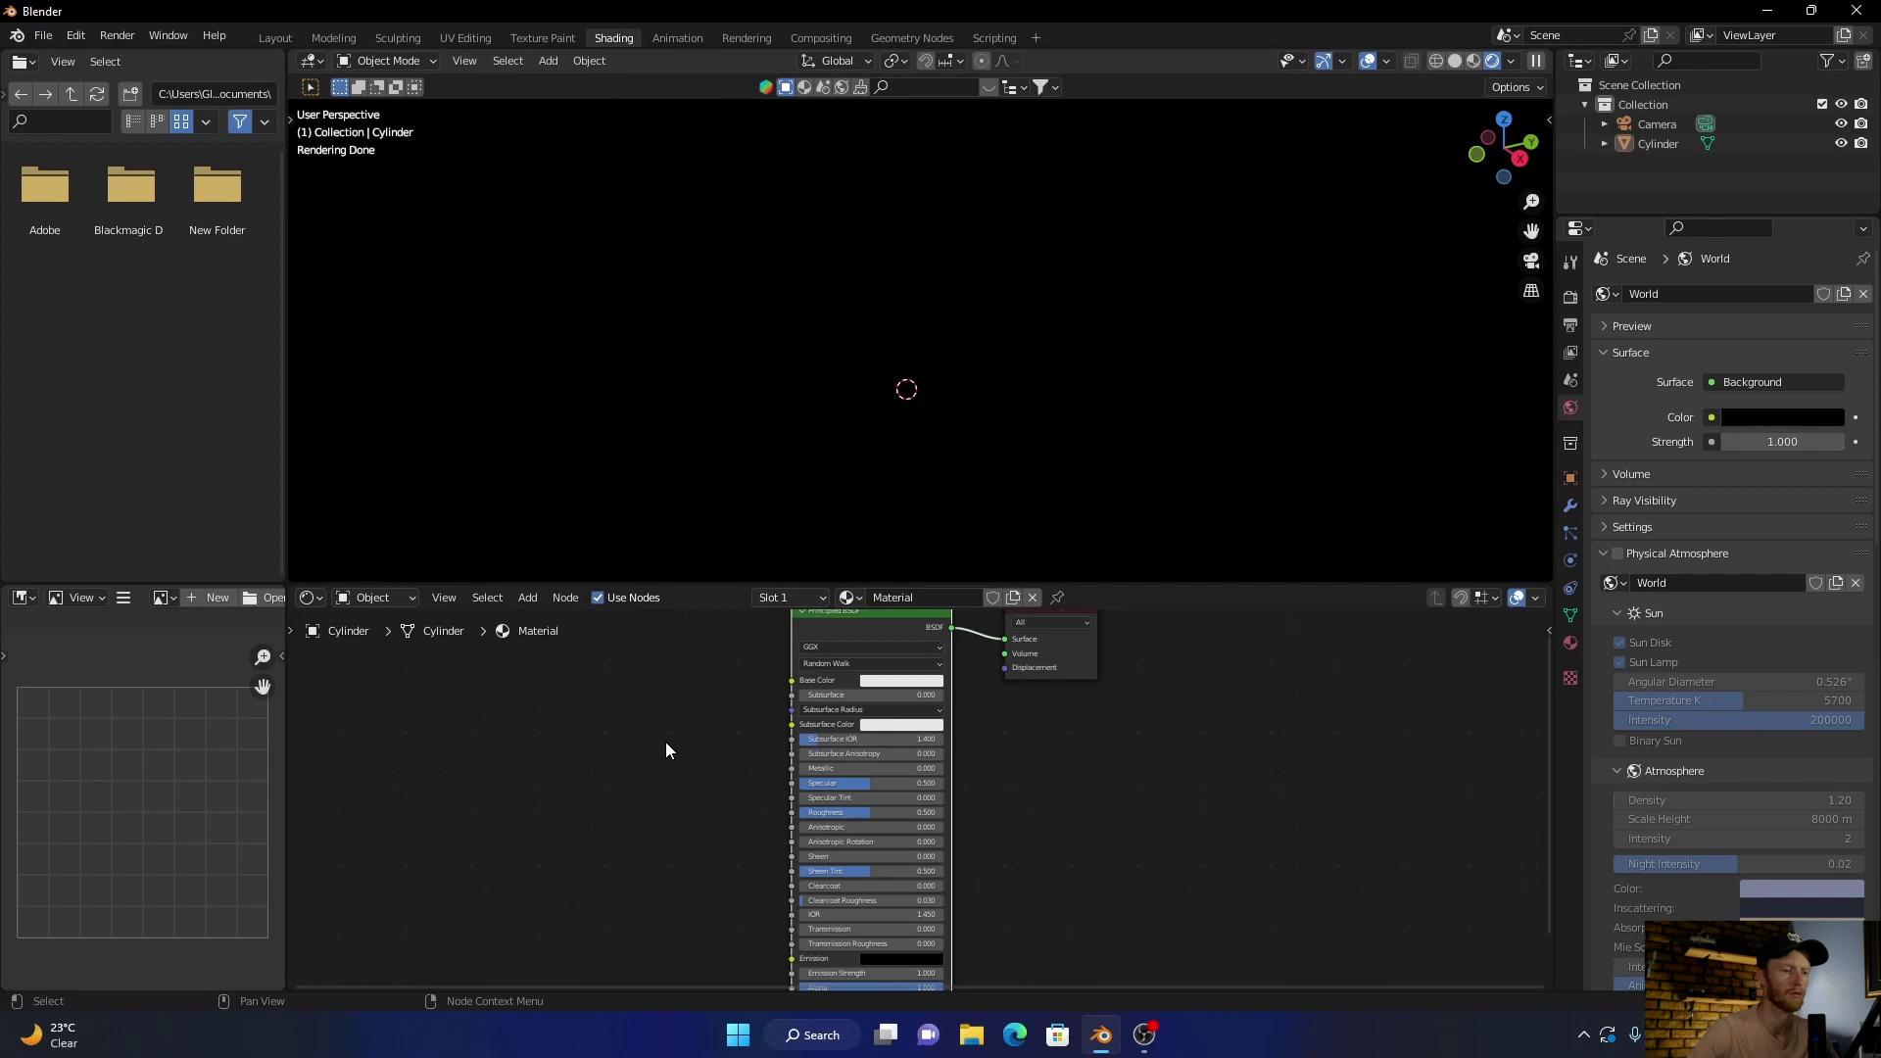
middle_drag(666, 742, 685, 834)
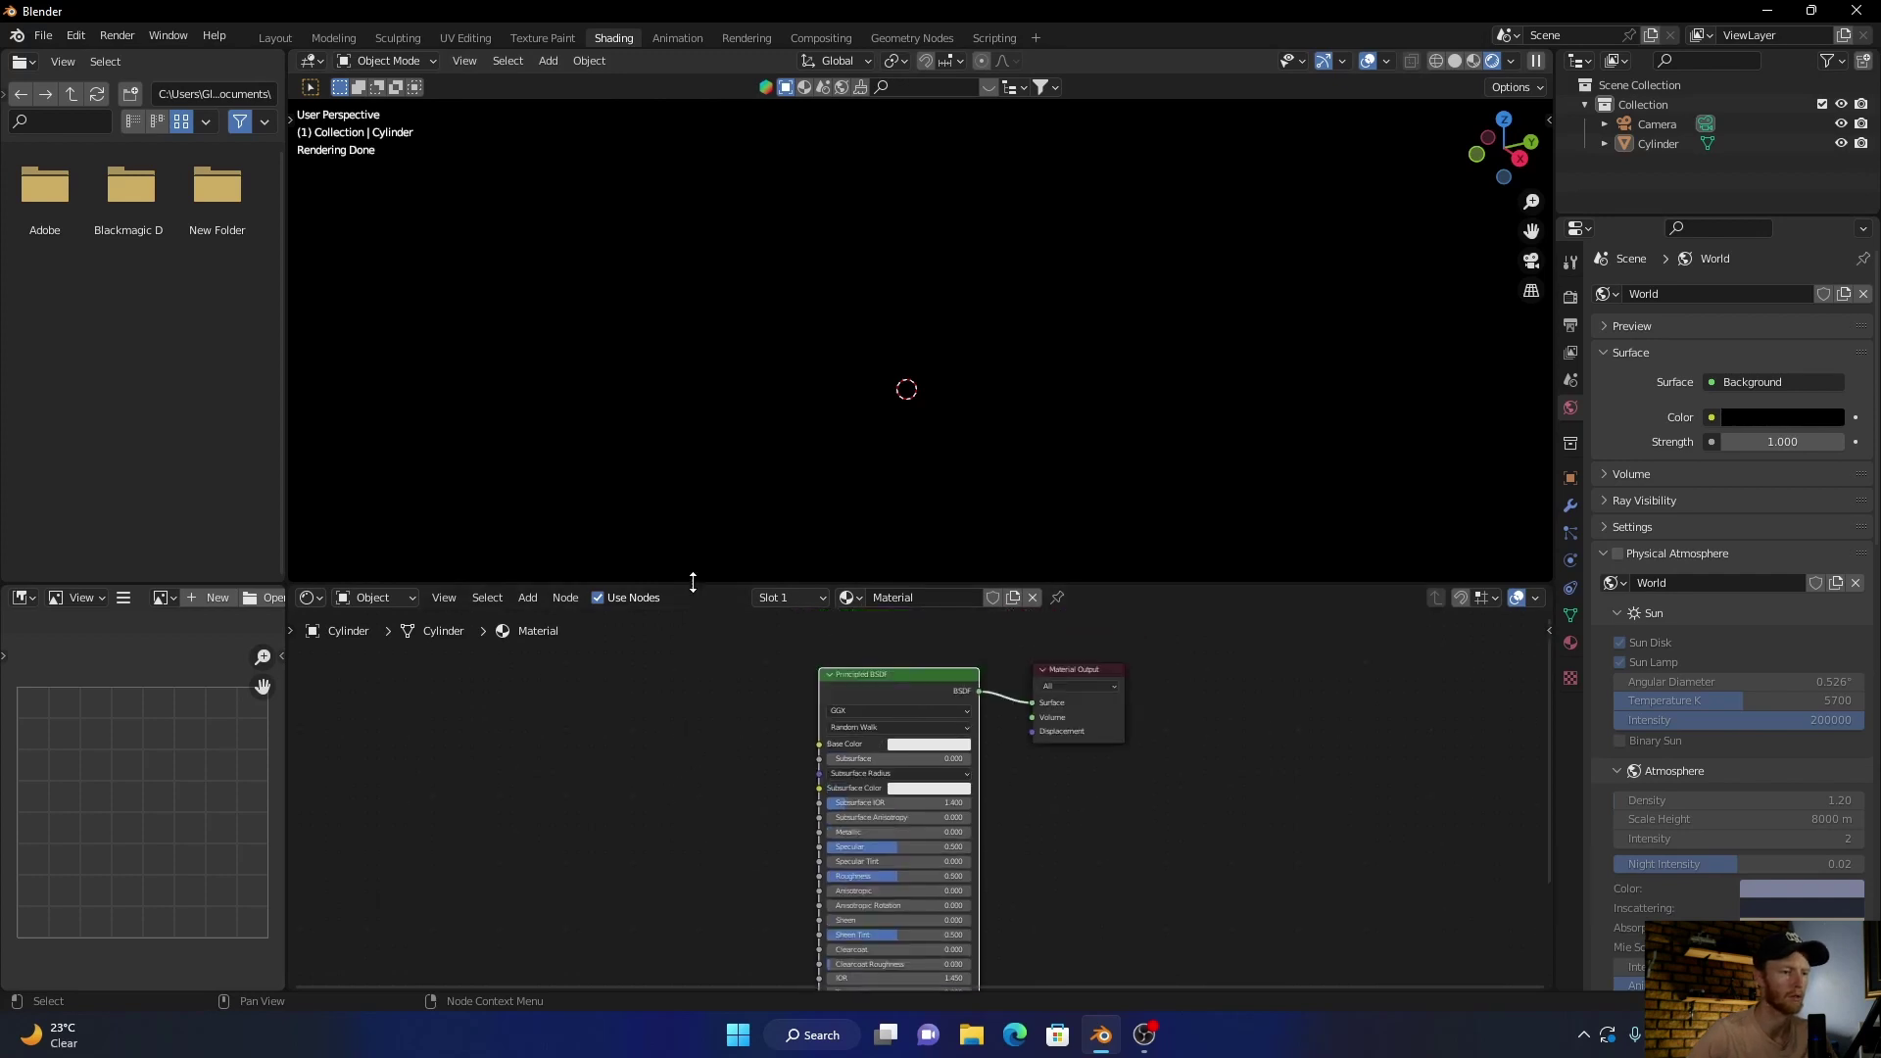
drag(692, 581, 709, 427)
middle_drag(701, 705, 751, 634)
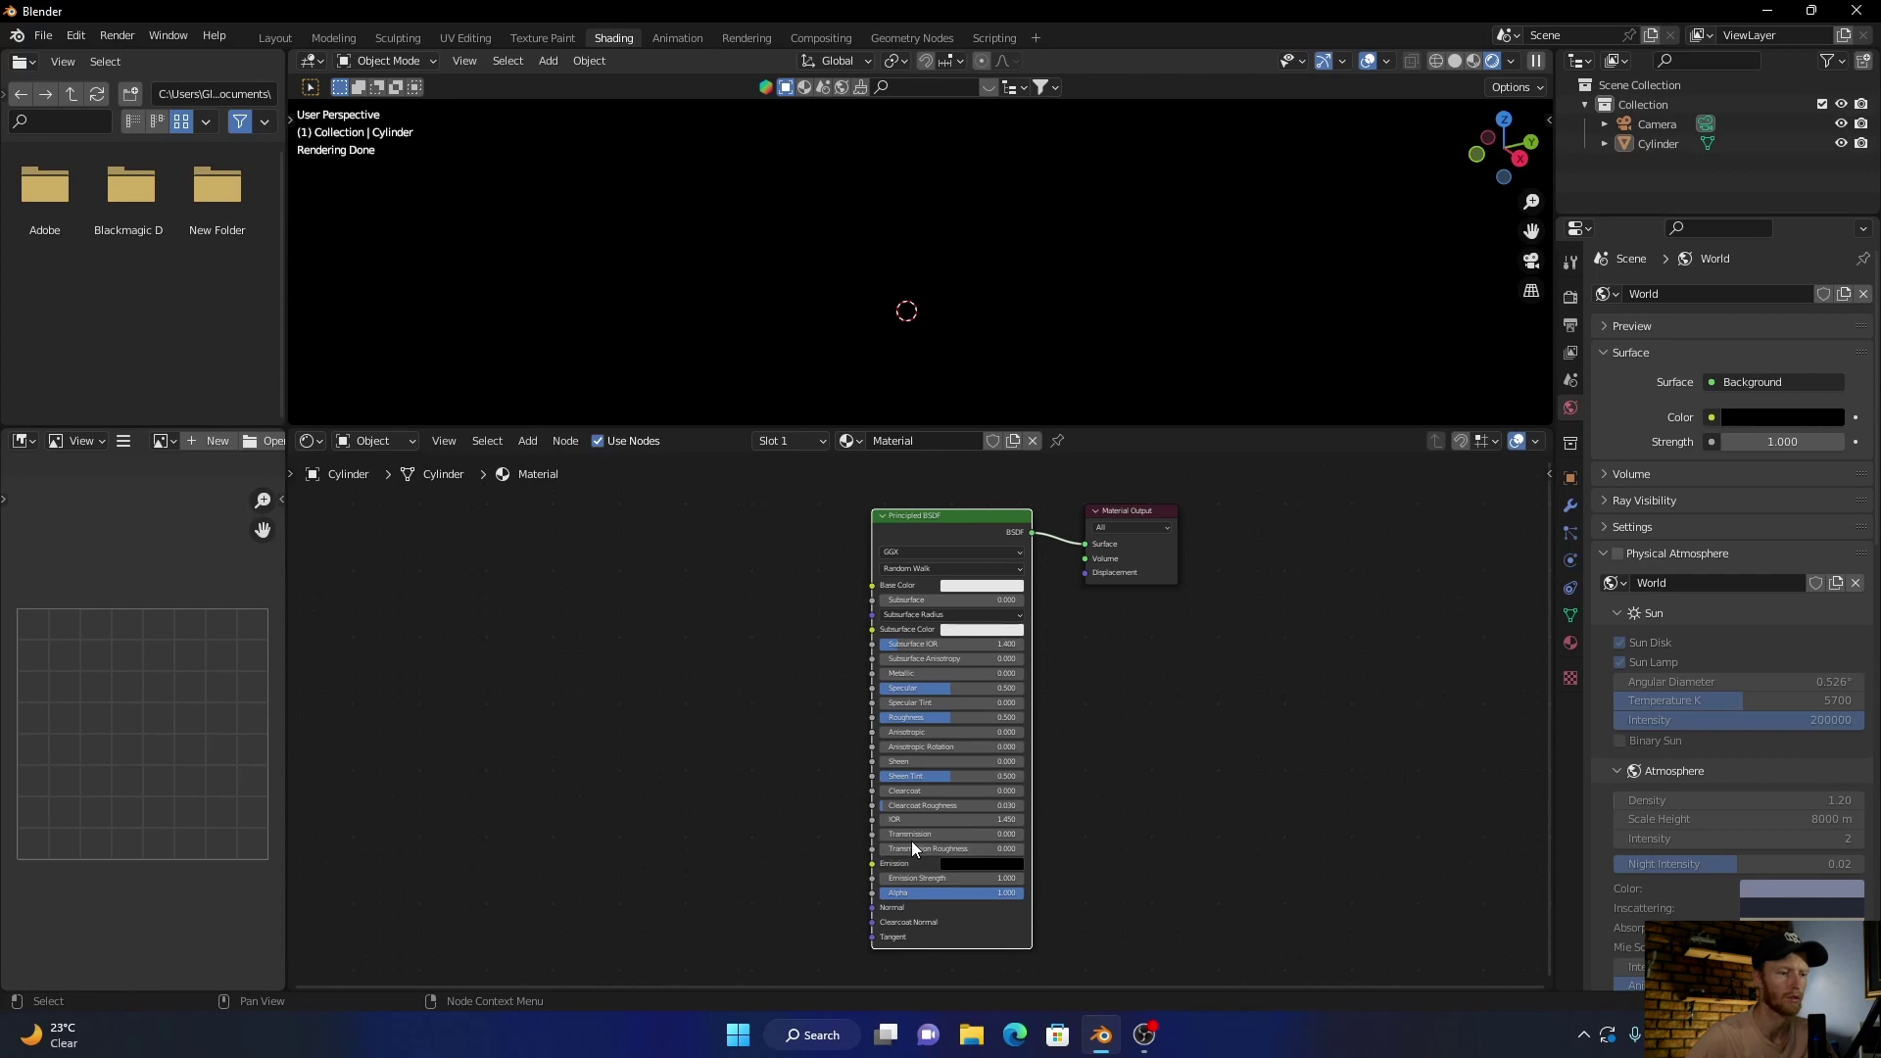
- Set Transmission to 1.000 and Roughness to 0.000, viewing in Material Preview
drag(913, 839, 1029, 840)
drag(954, 718, 877, 717)
middle_drag(575, 810, 610, 797)
click(1470, 61)
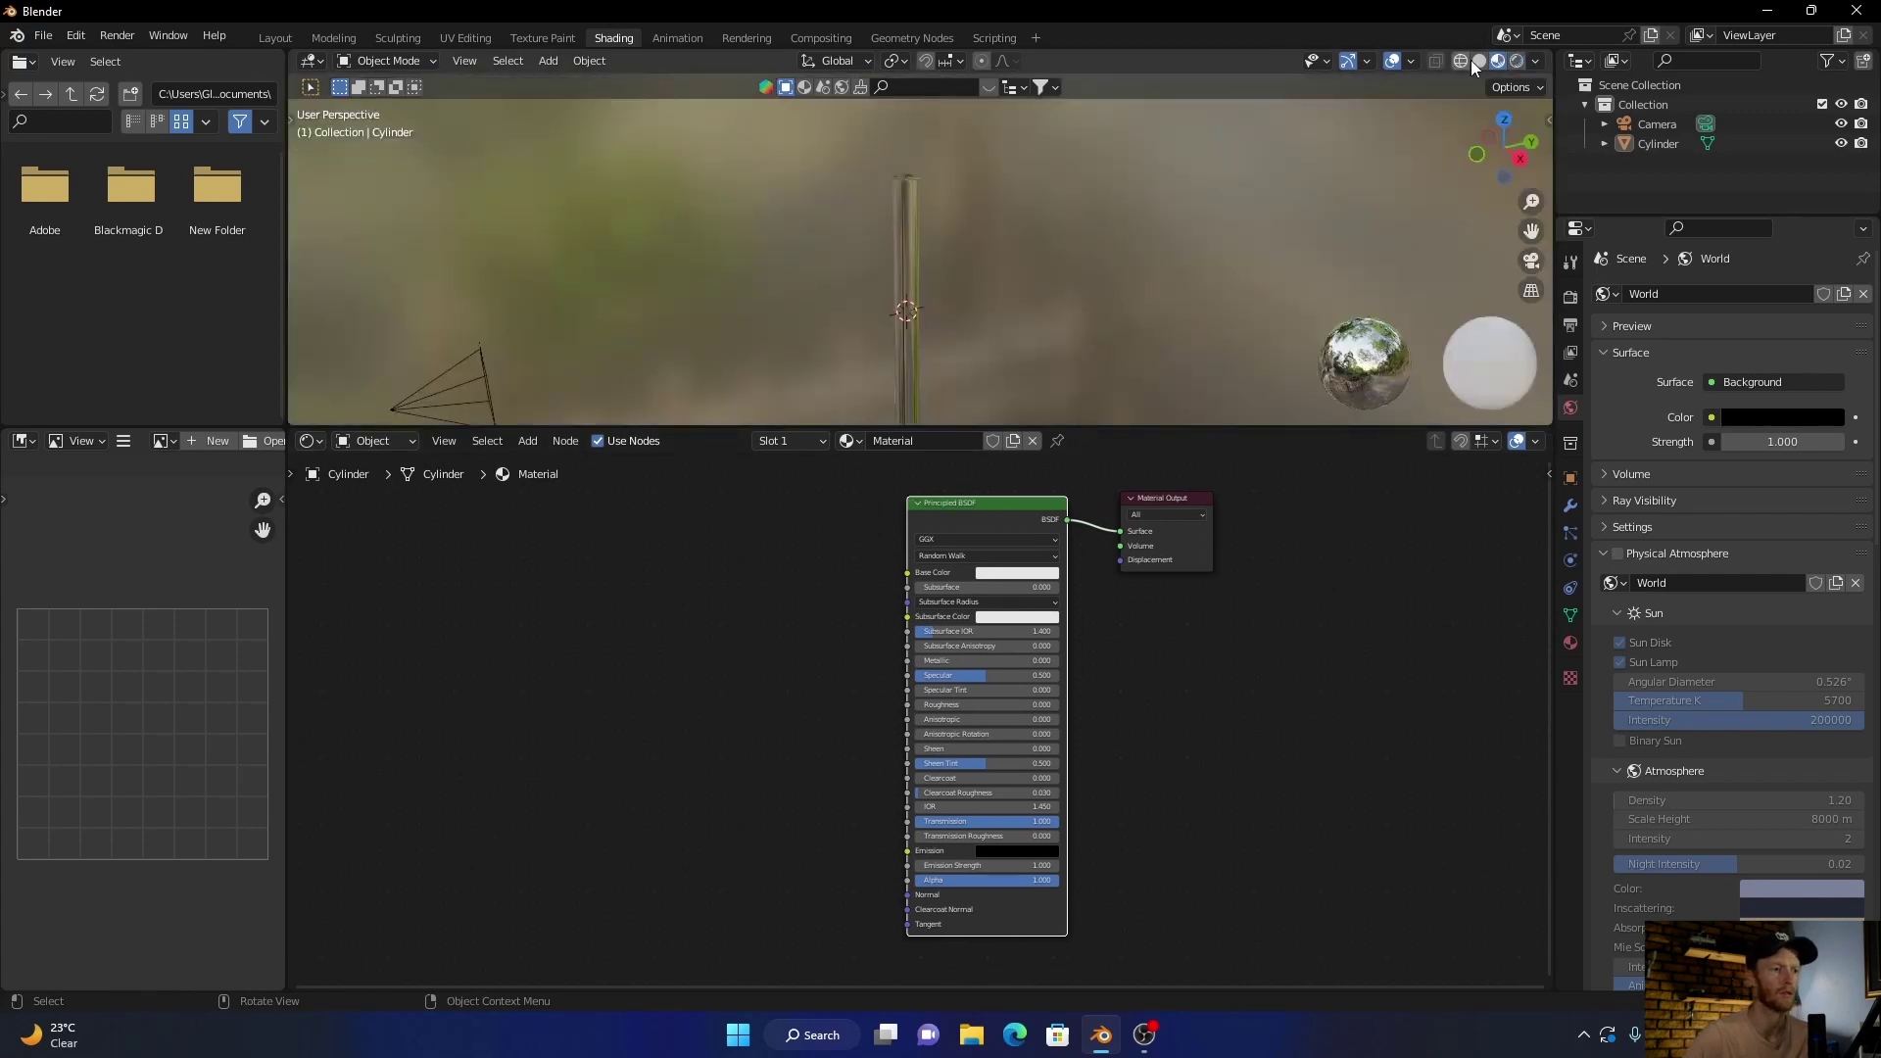
mouse_move(844, 288)
middle_down()
mouse_move(807, 283)
mouse_move(930, 361)
middle_up()
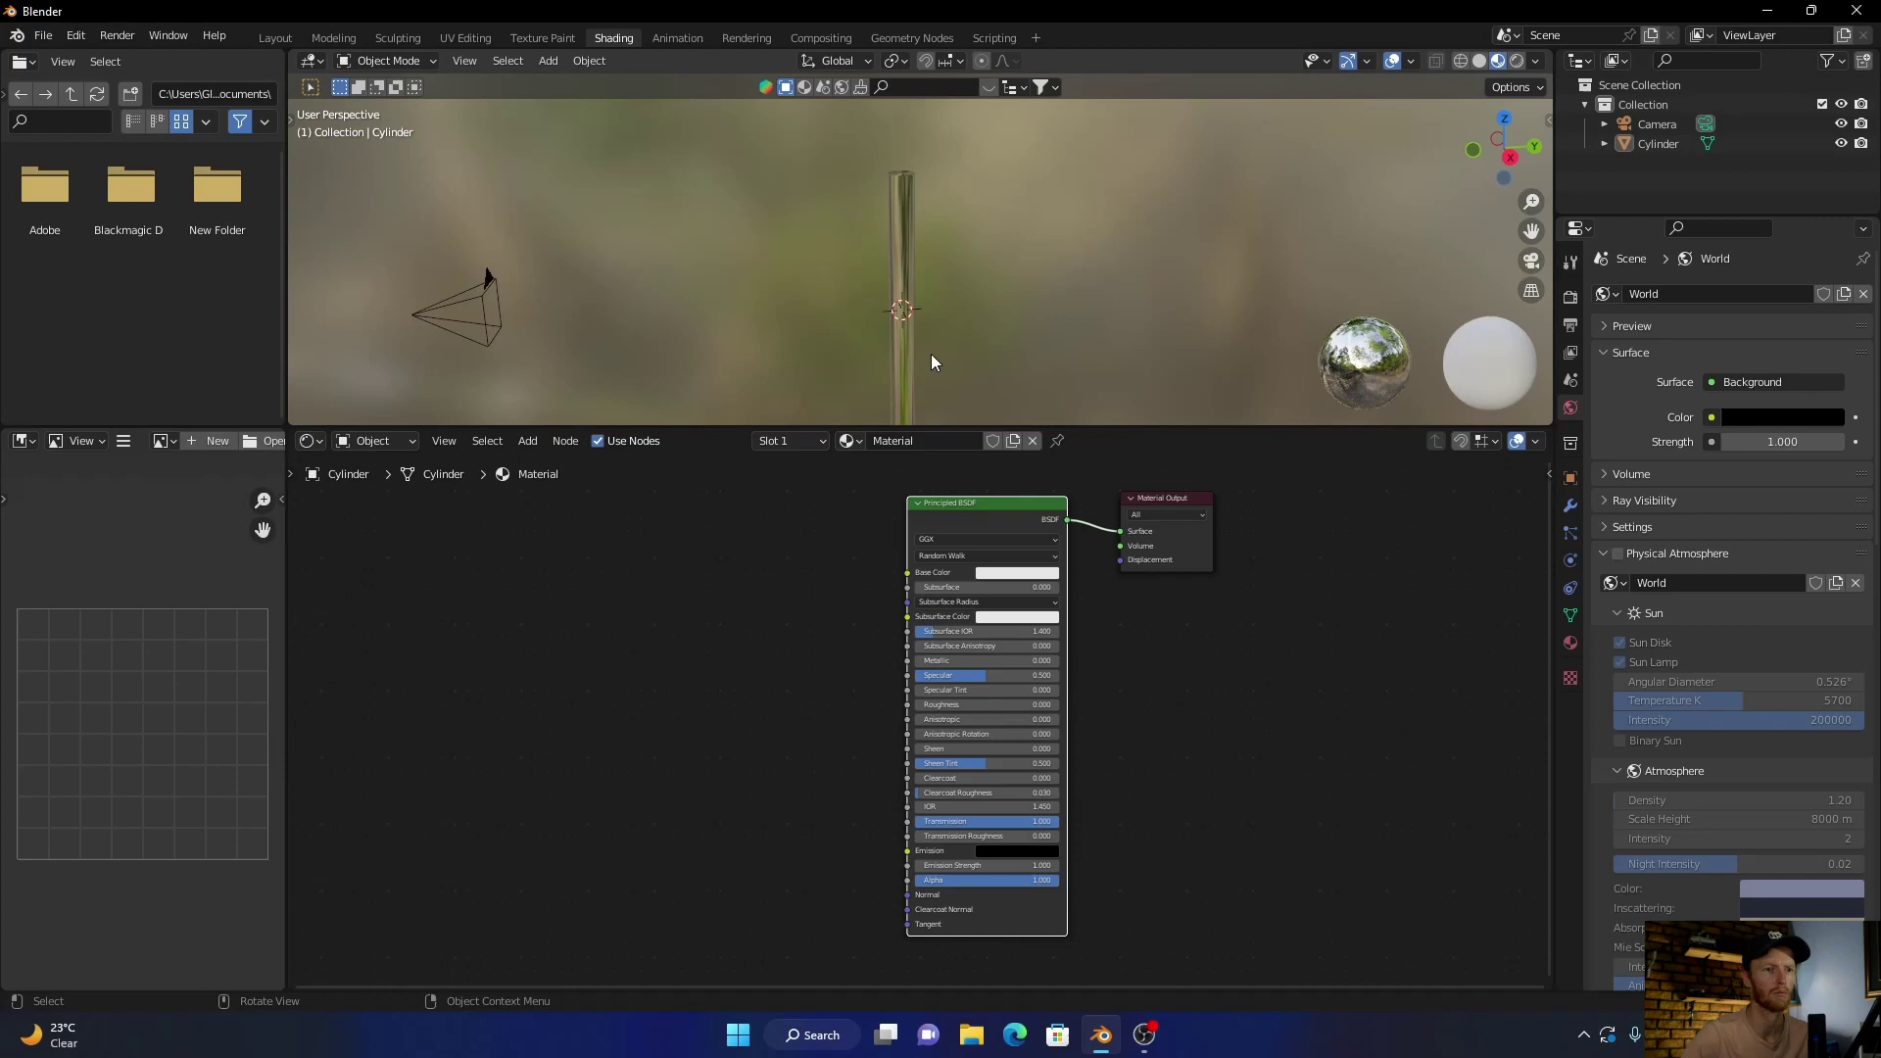
- In rendered view, raise the Principled BSDF Emission colour value to full white
click(1517, 60)
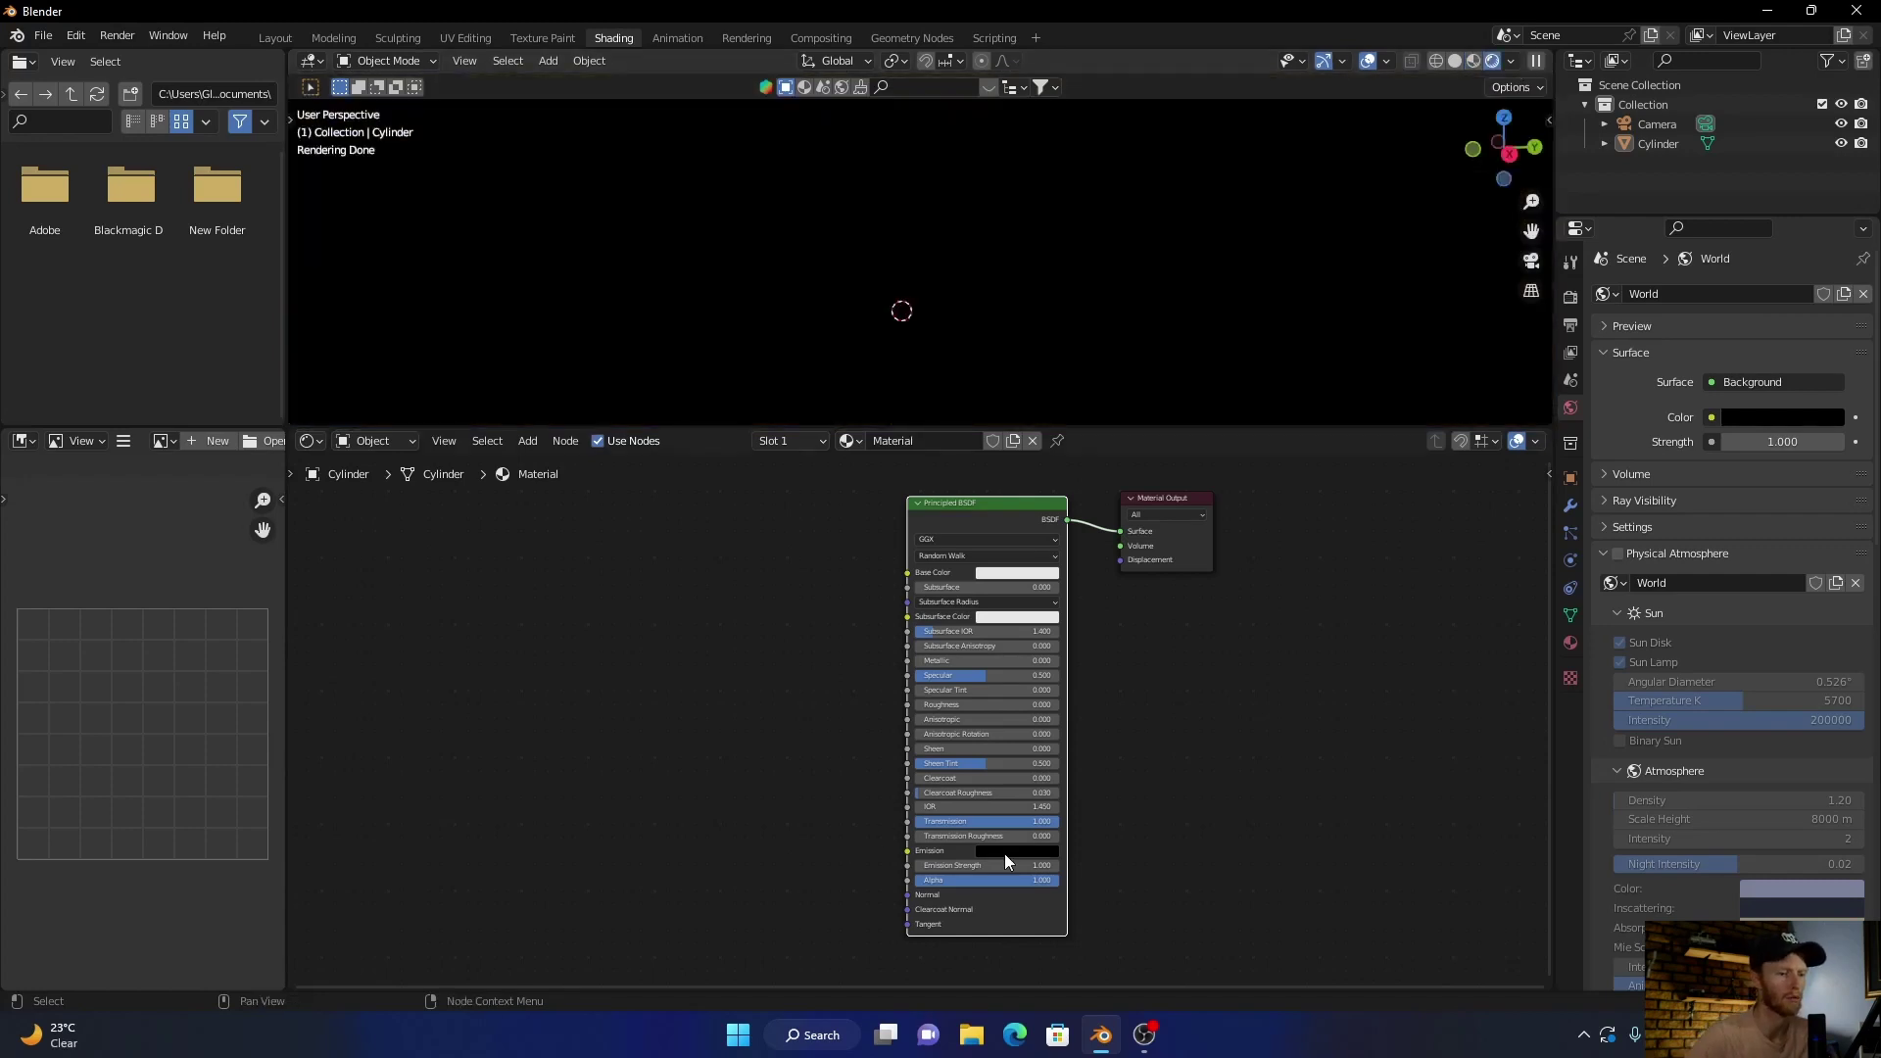
click(1003, 854)
drag(1089, 754, 1088, 665)
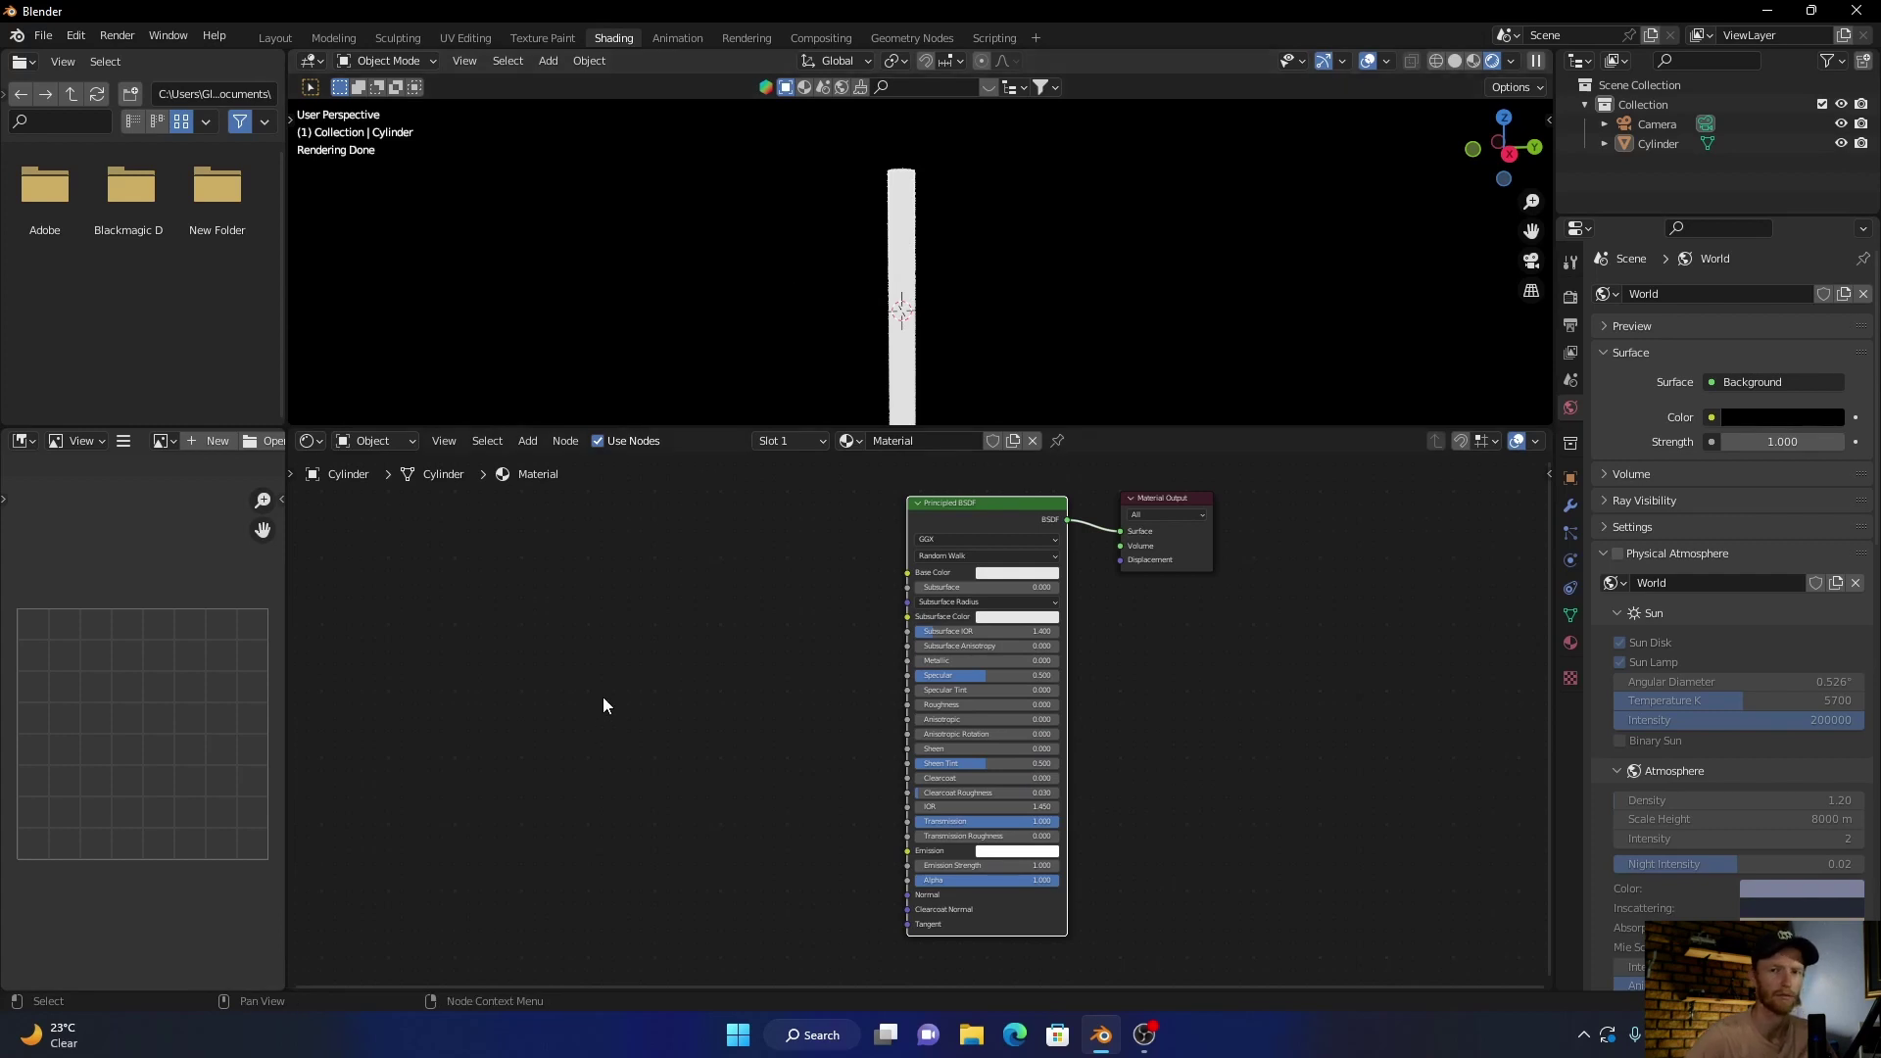
middle_drag(513, 821, 551, 812)
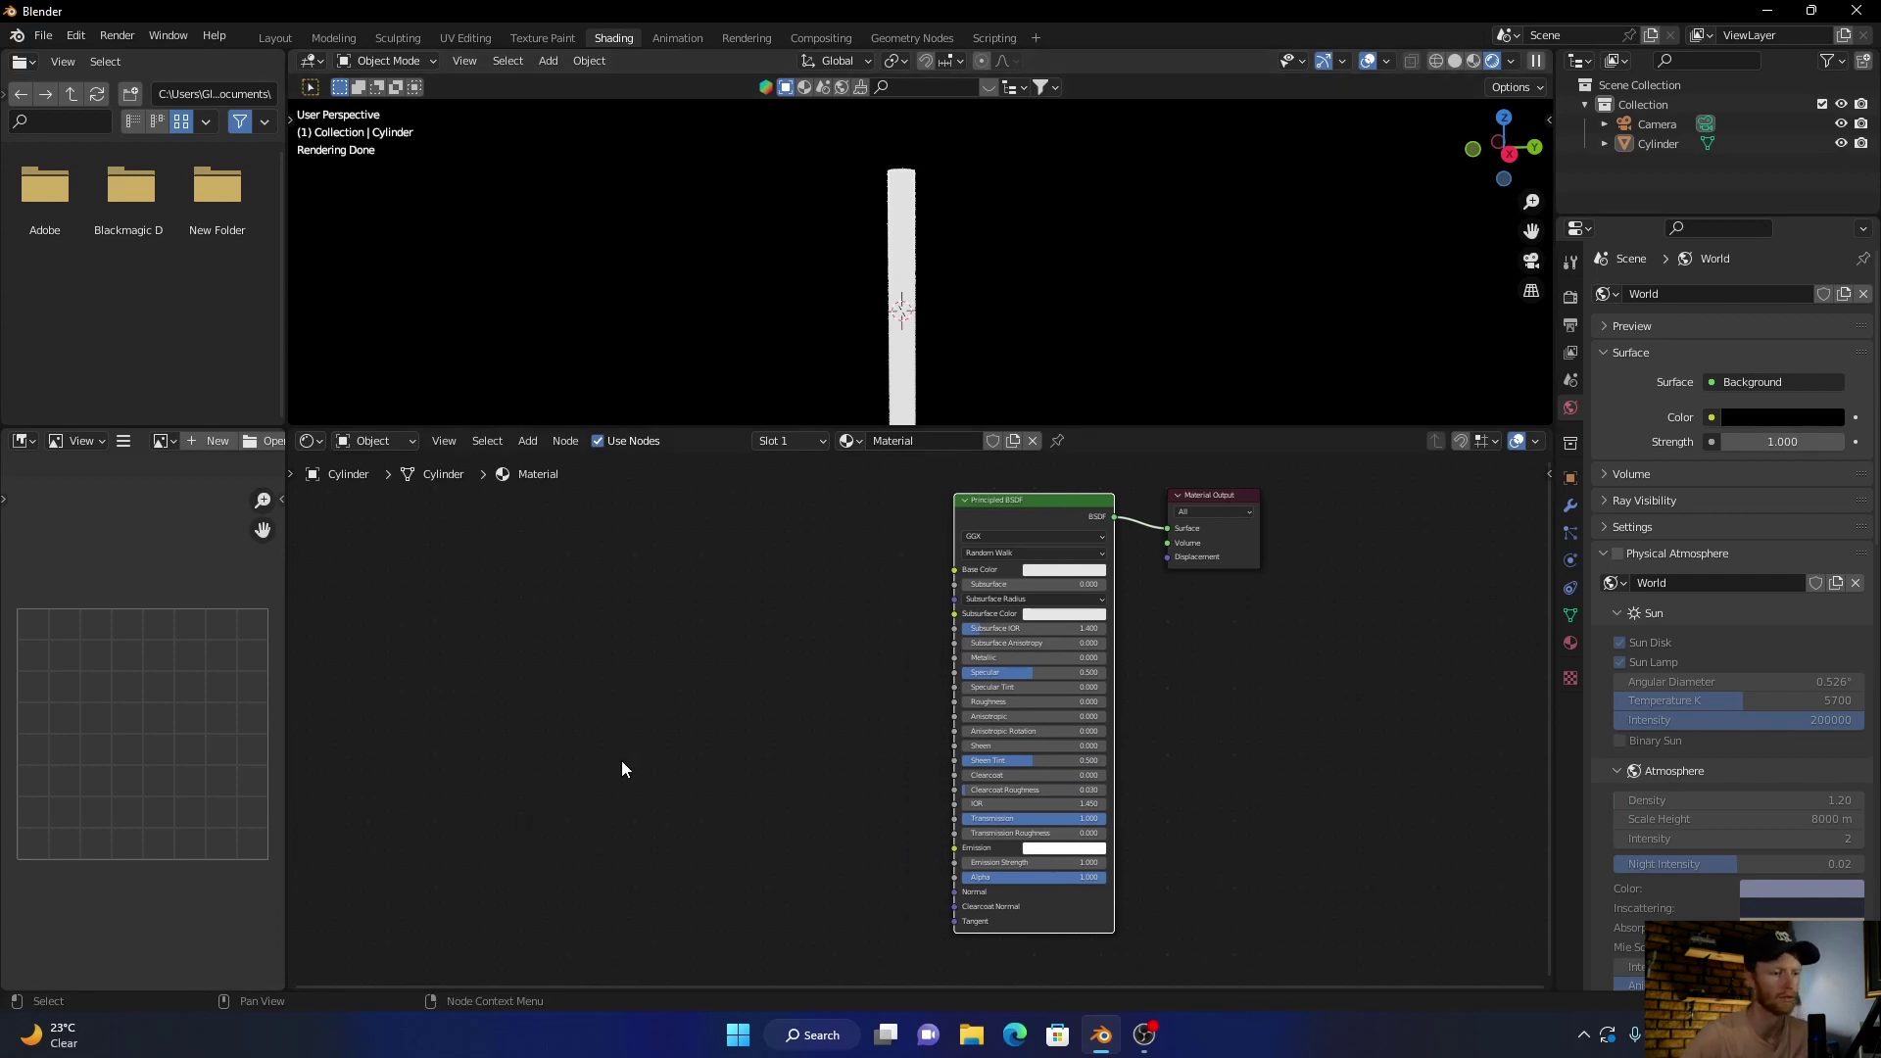
- Add a ColorRamp node and connect its Color to the shader's Emission
key(shift+a)
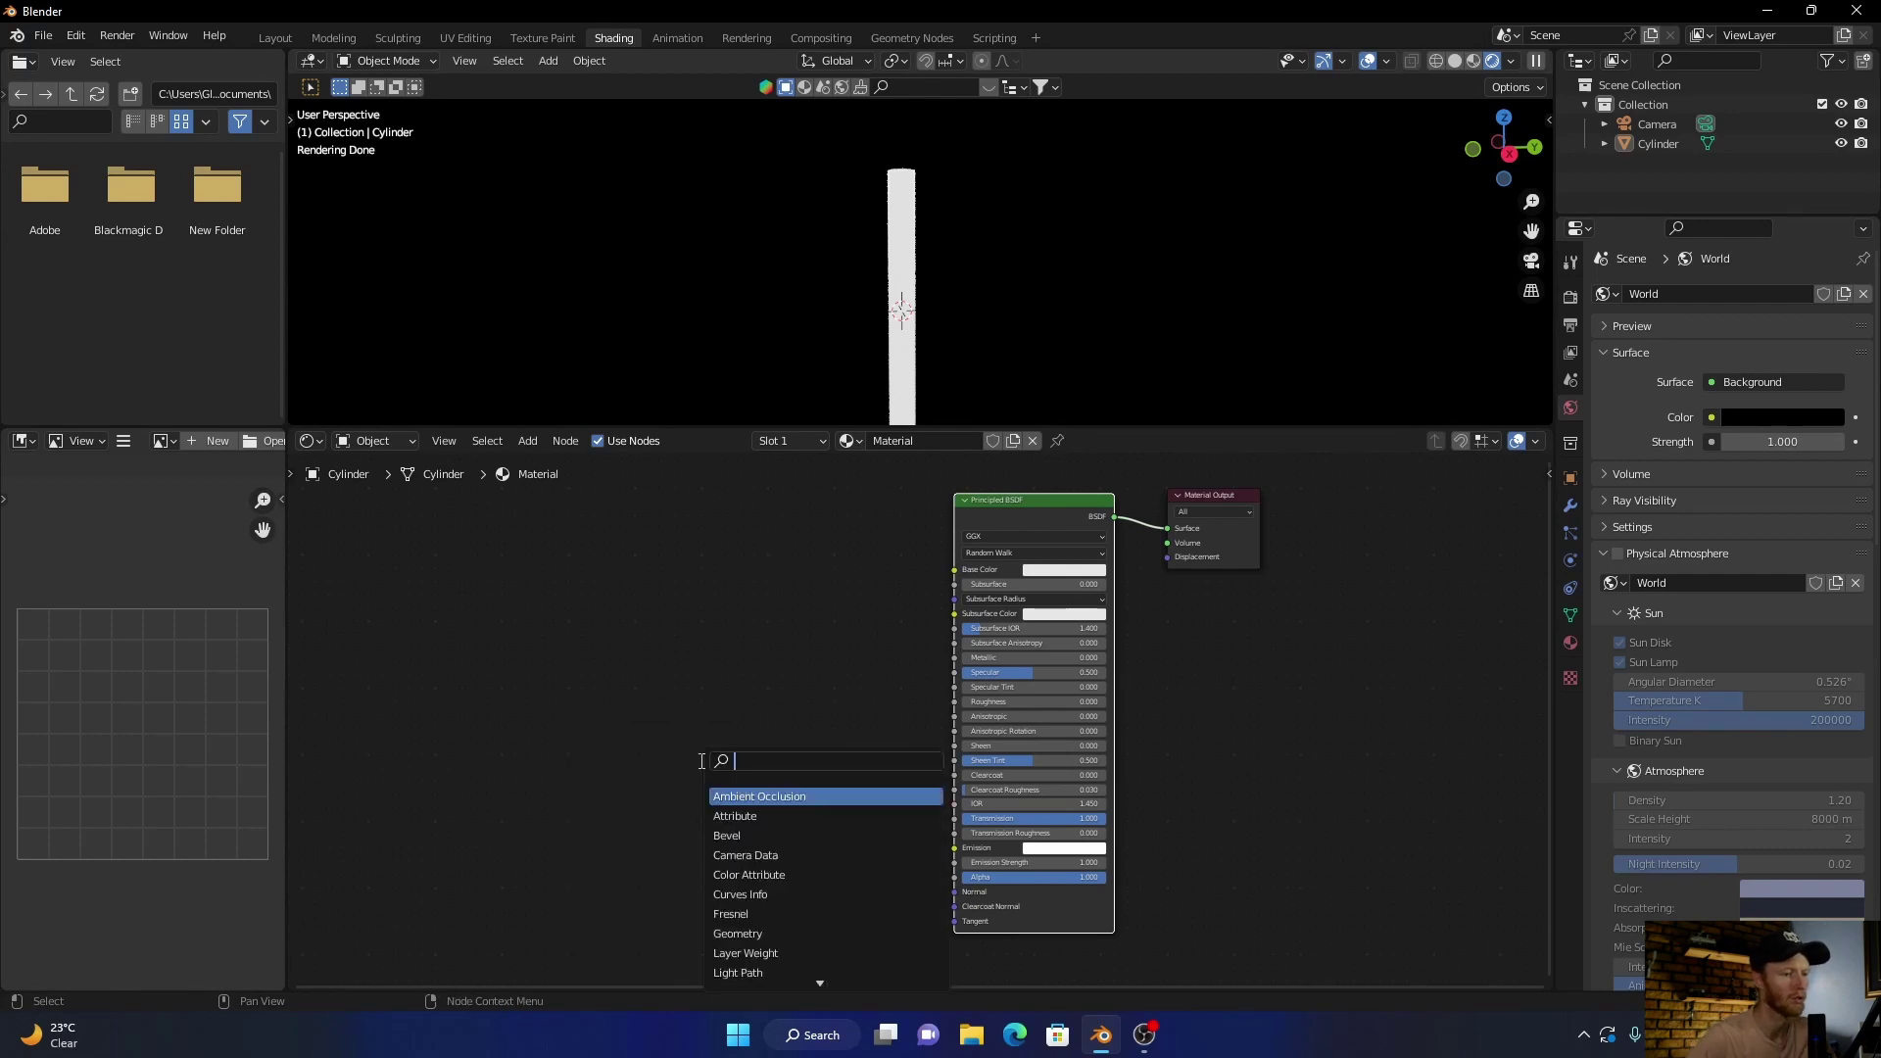
key(Escape)
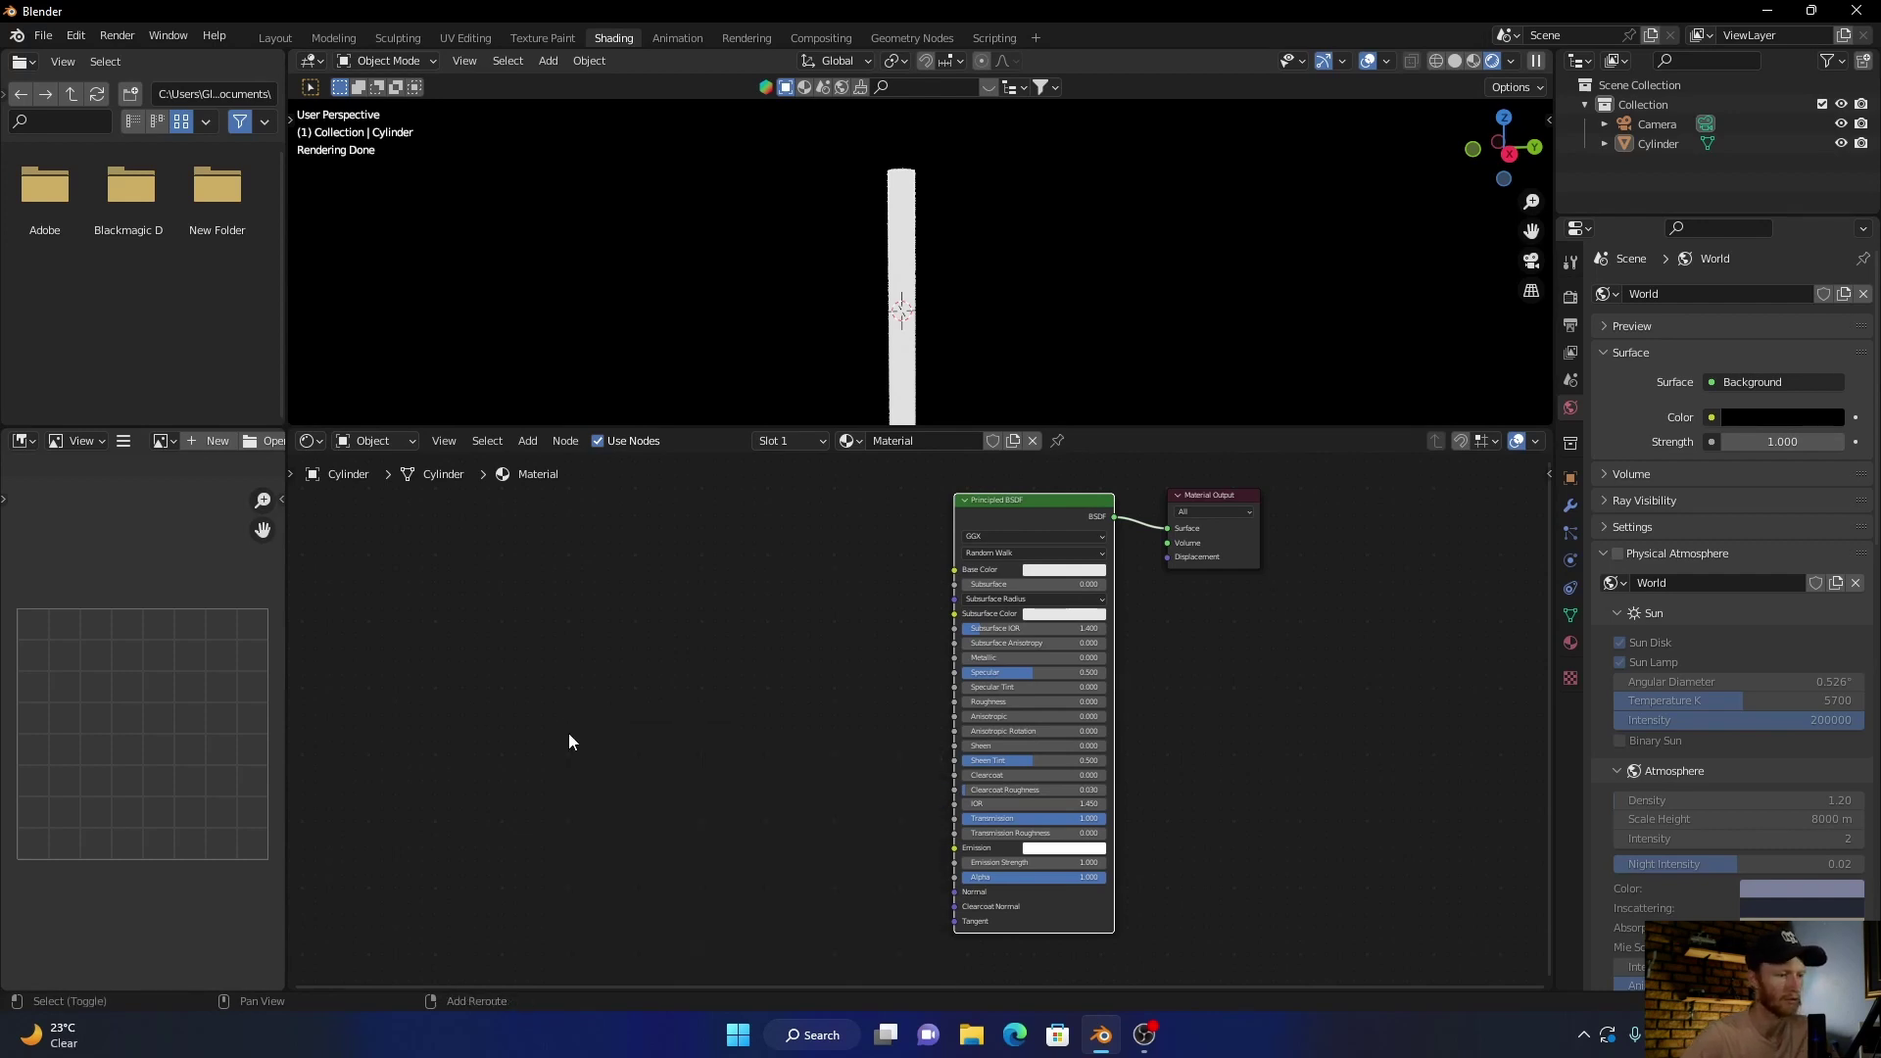
key(shift+a)
text(col)
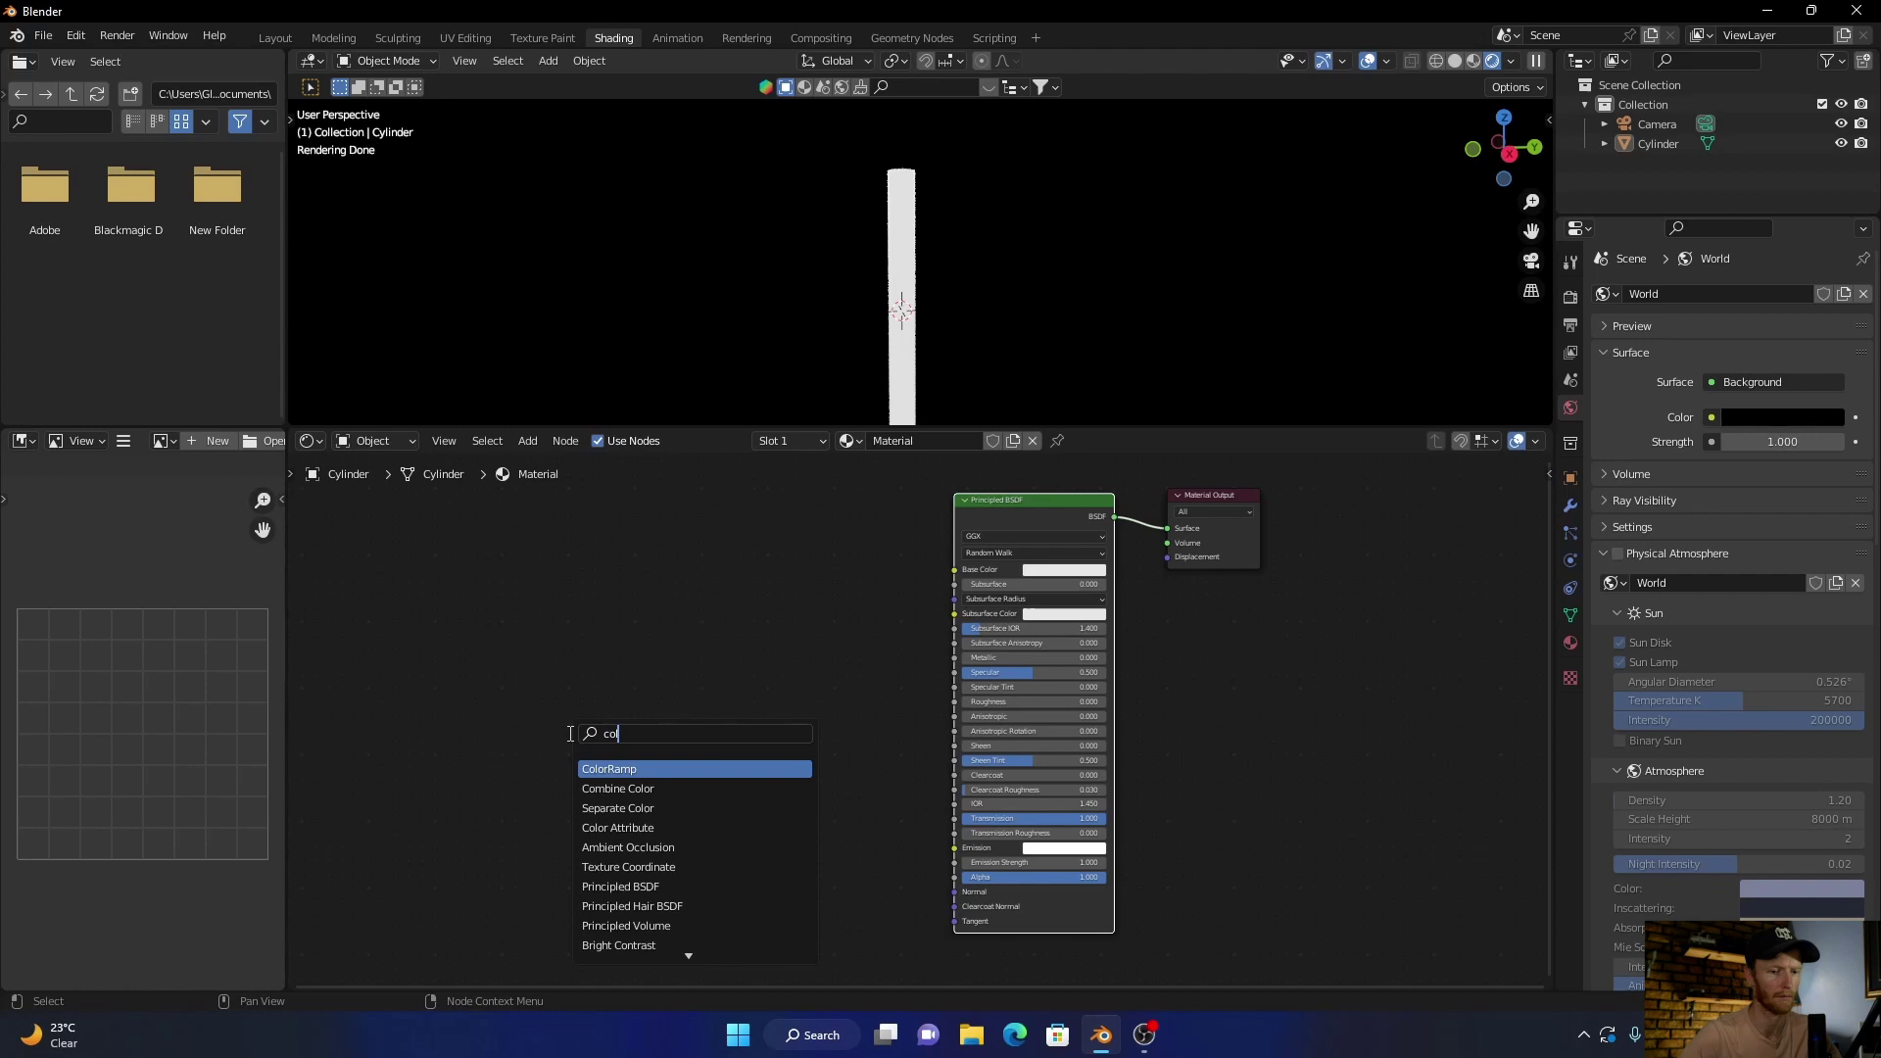
text(o)
key(Return)
click(740, 810)
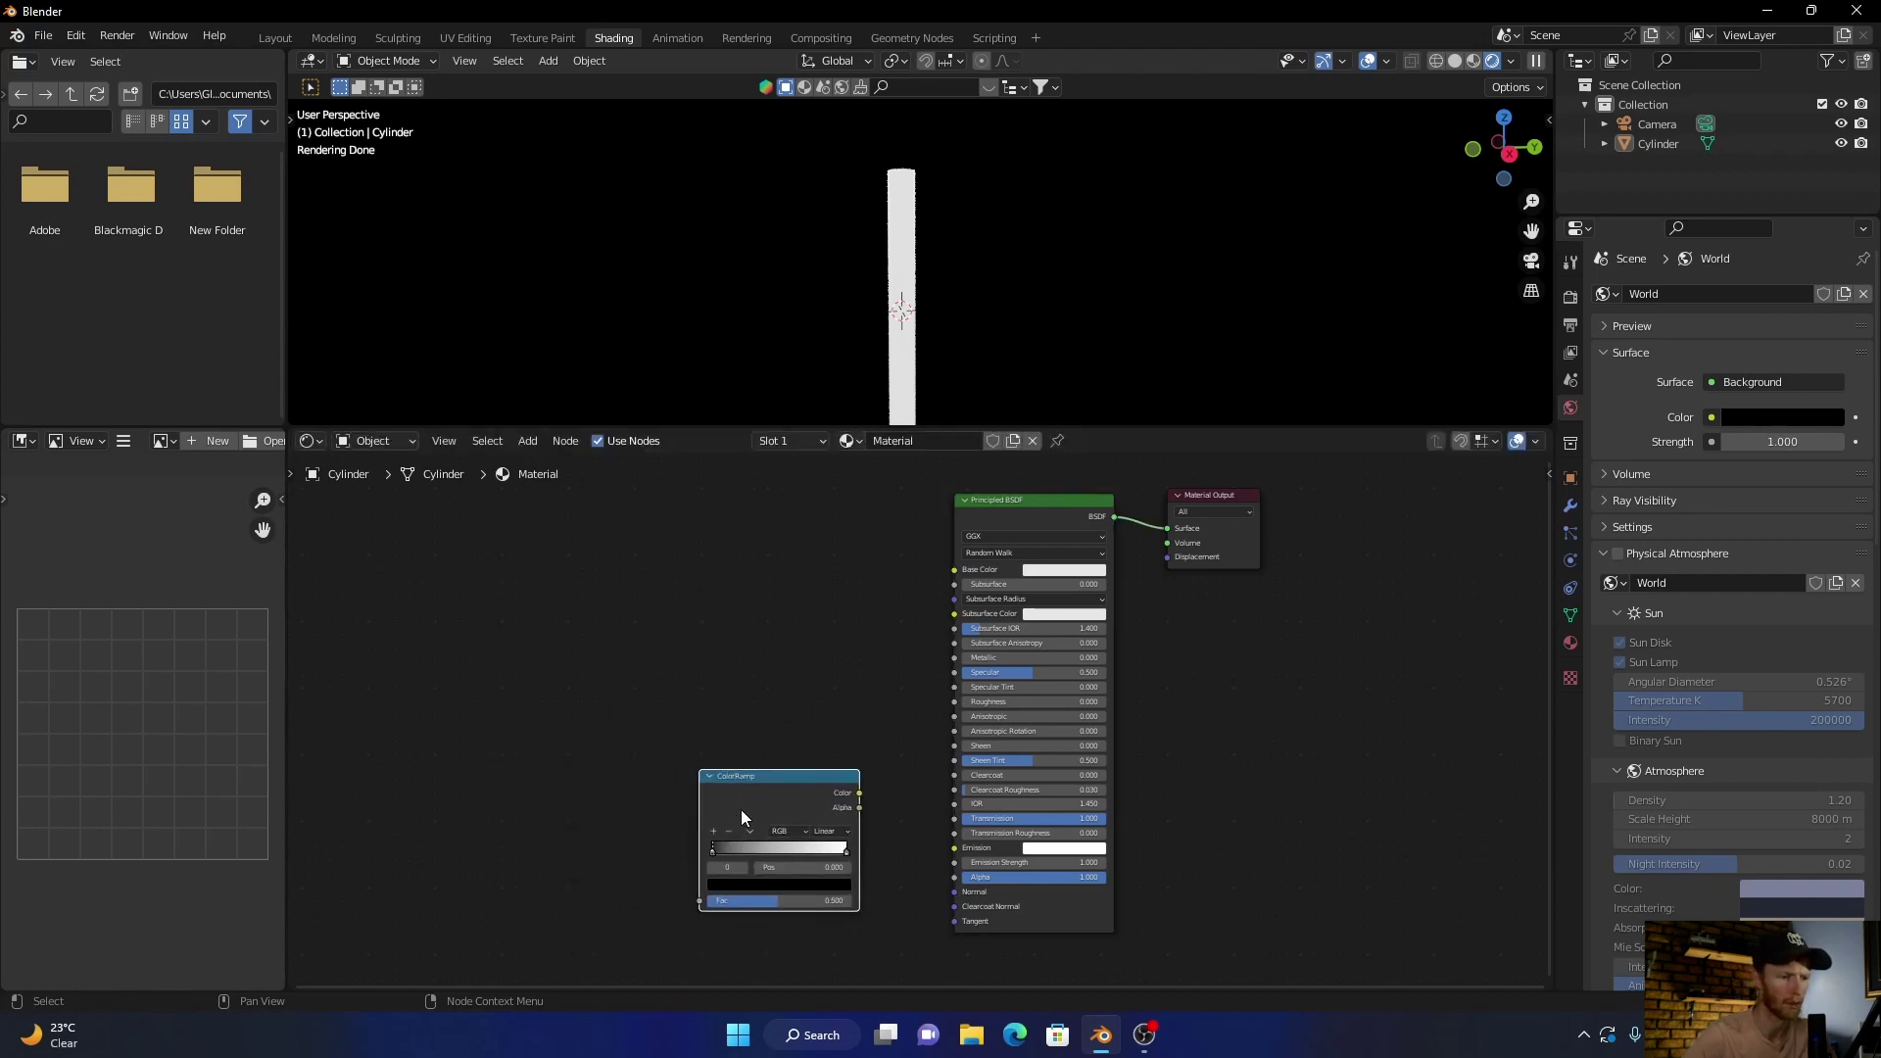
drag(859, 795, 951, 848)
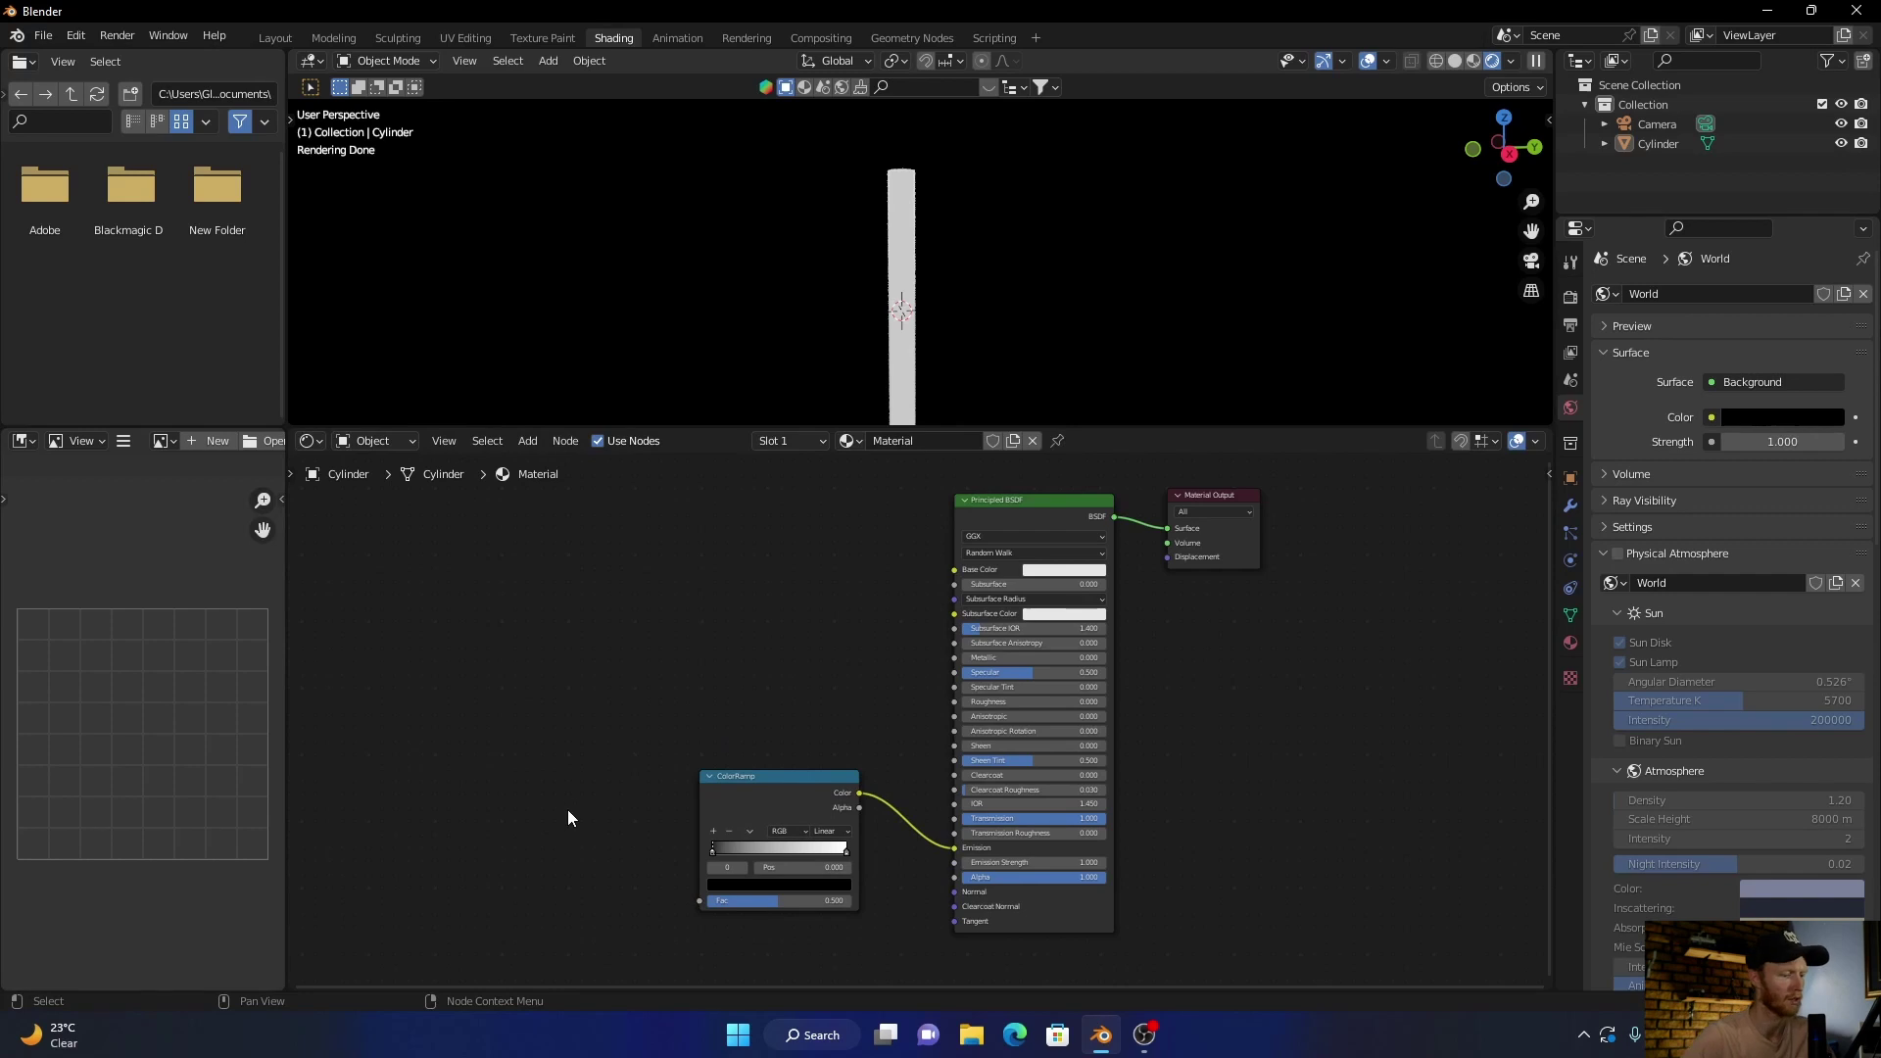
- Add a Layer Weight node and link its Facing output to the ColorRamp Fac
key(shift+a)
click(549, 787)
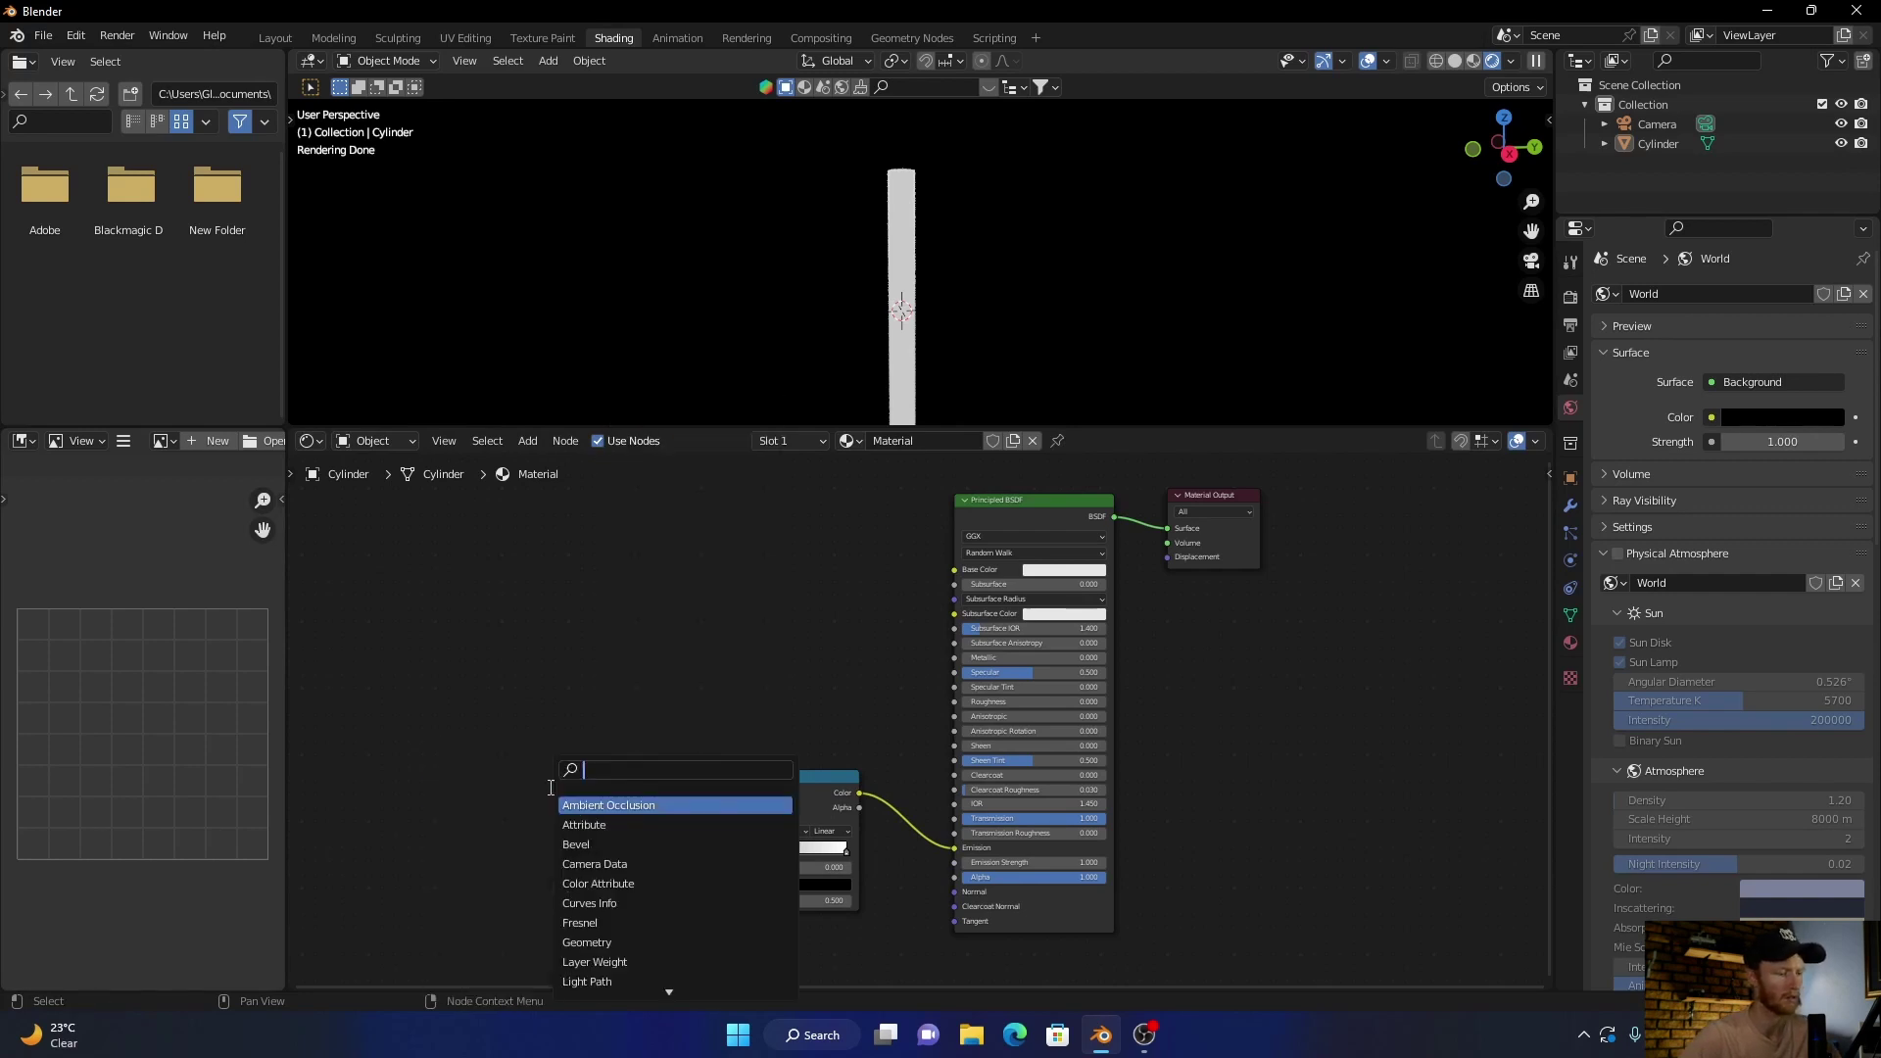
text(layer)
key(Return)
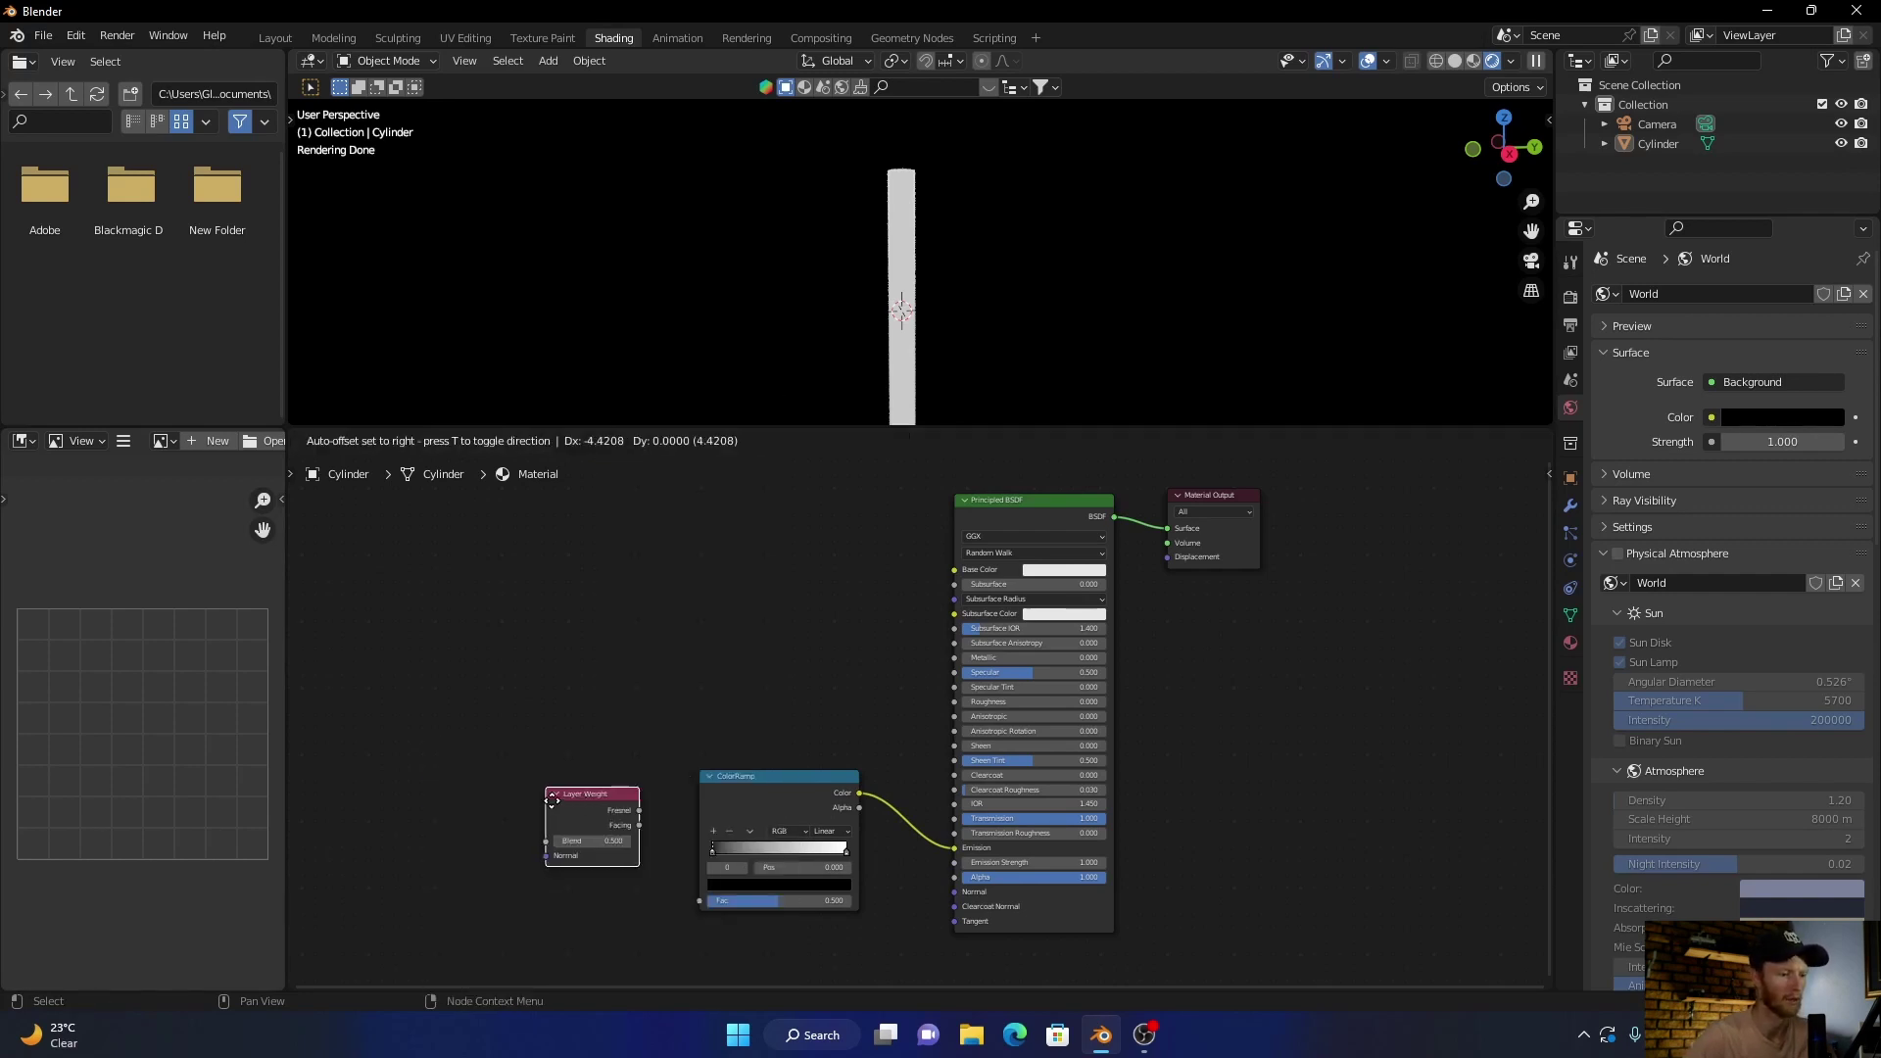
click(535, 821)
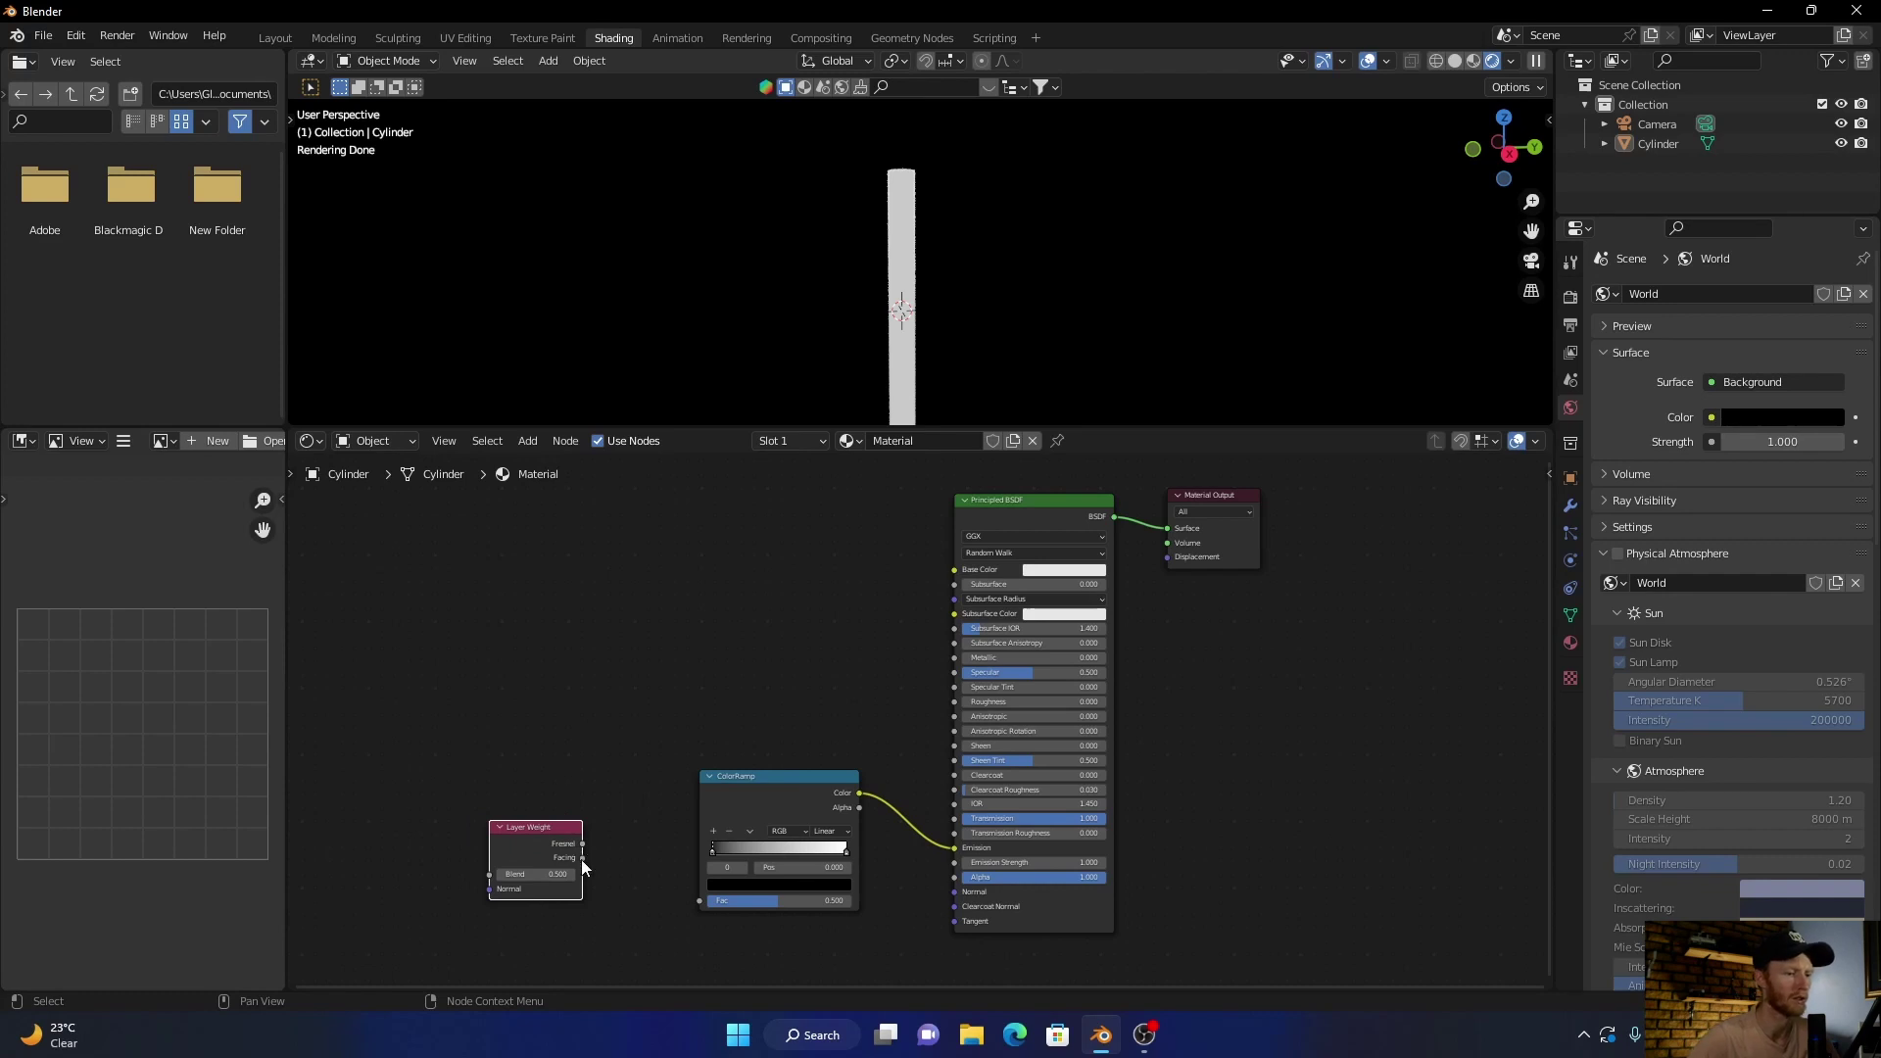
drag(583, 857, 700, 899)
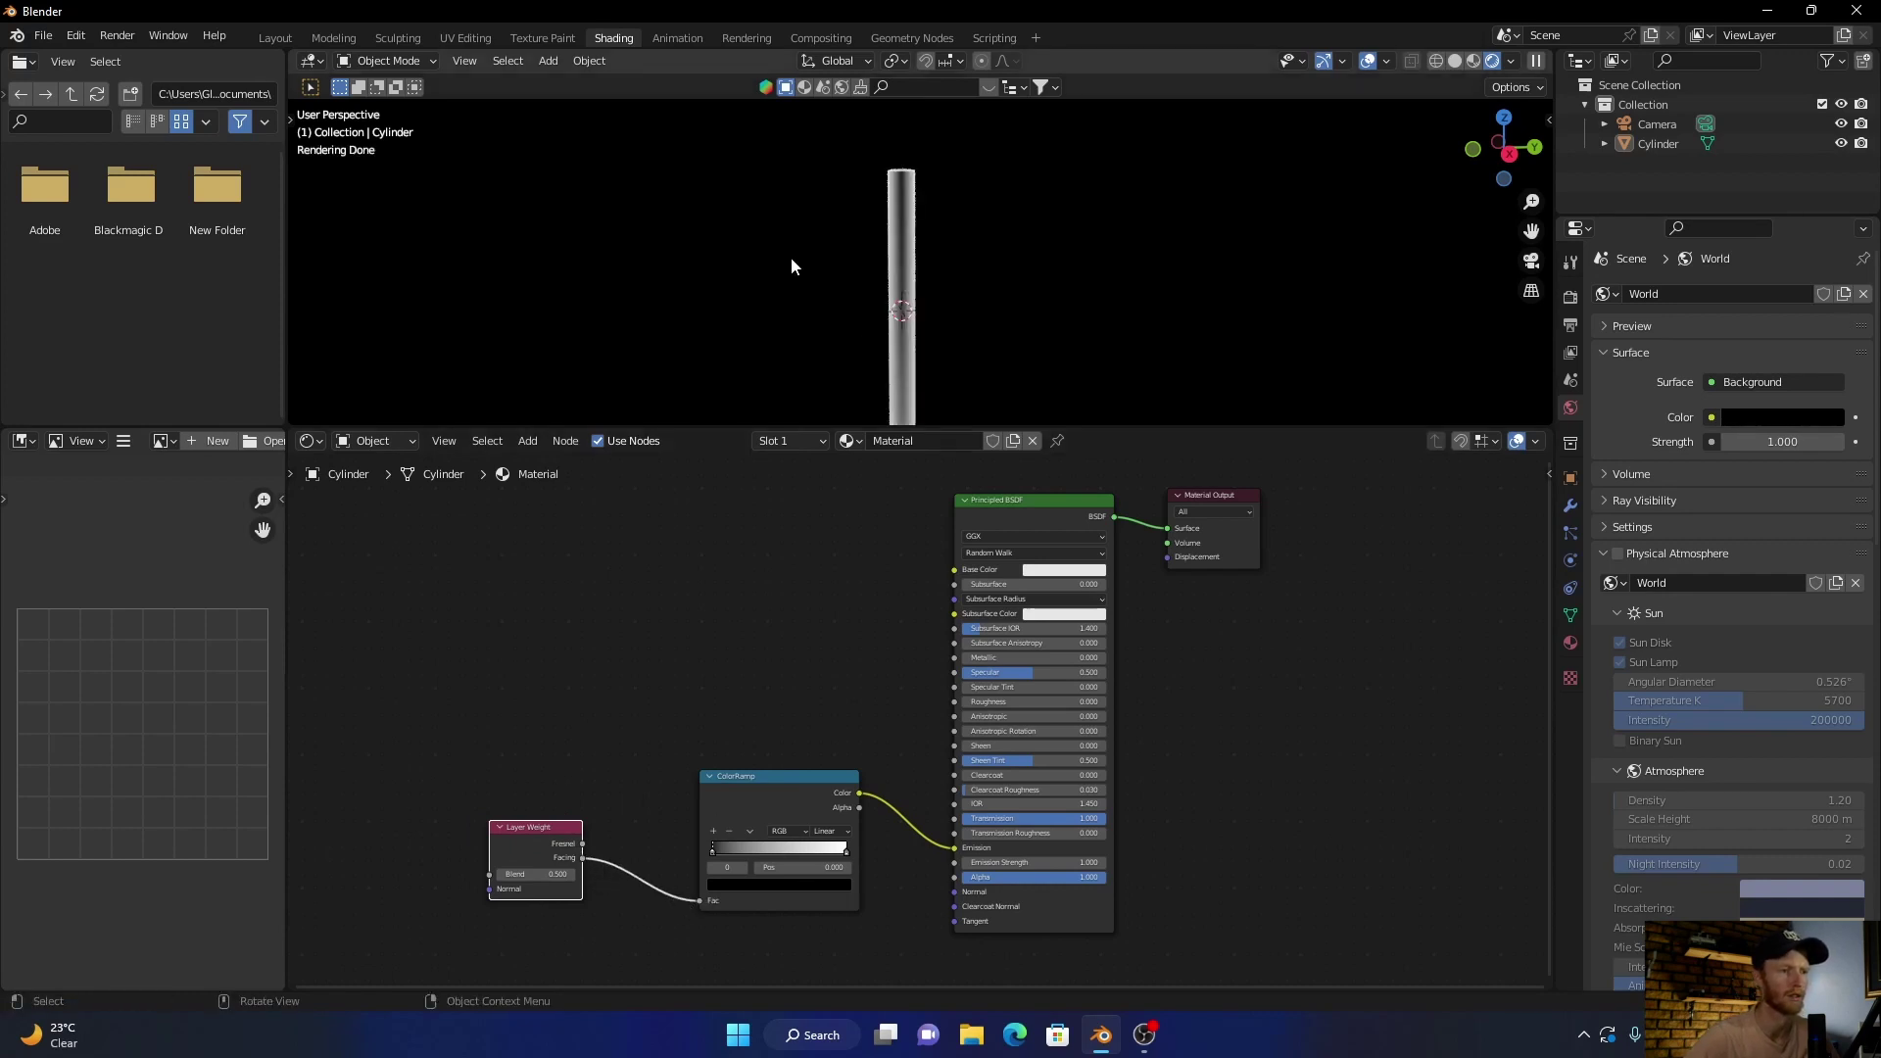
mouse_move(792, 257)
middle_down()
mouse_move(813, 135)
mouse_move(744, 261)
middle_up()
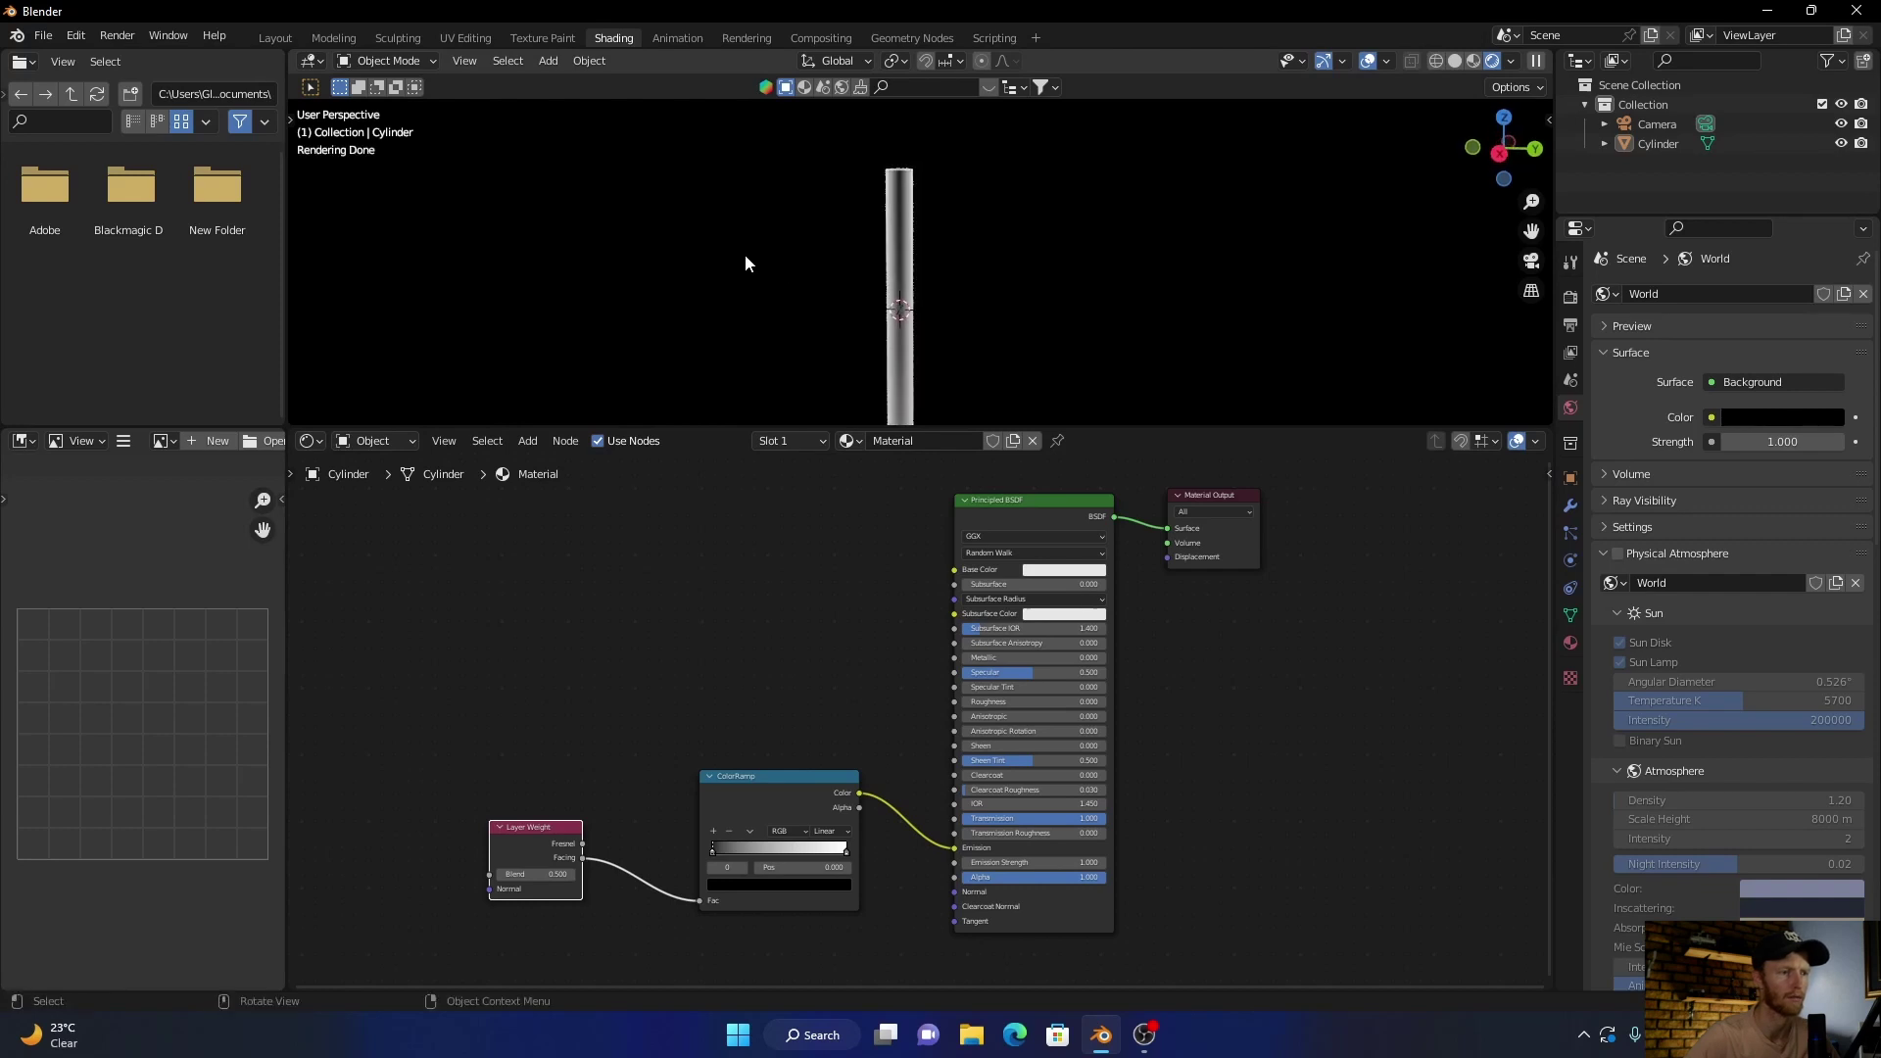
- Flip the ColorRamp gradient and set the Layer Weight Blend to about 0.96
click(748, 831)
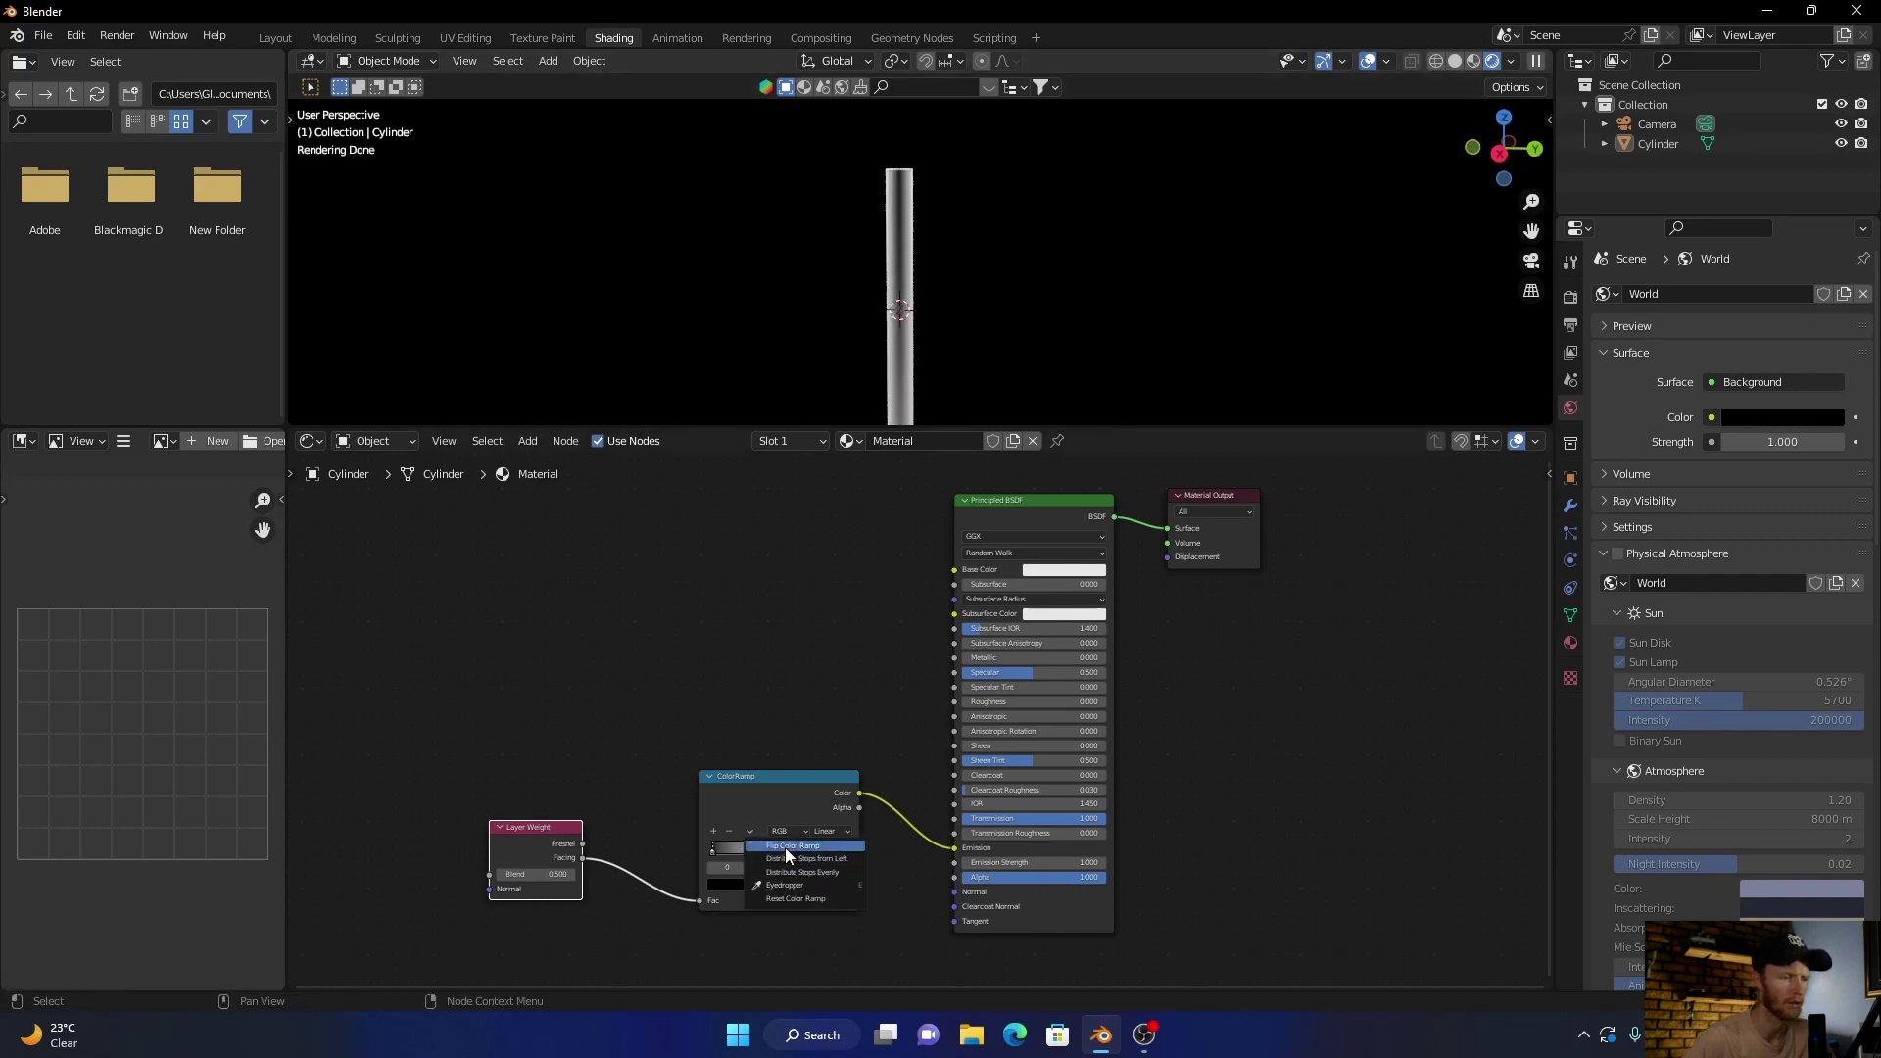
click(784, 848)
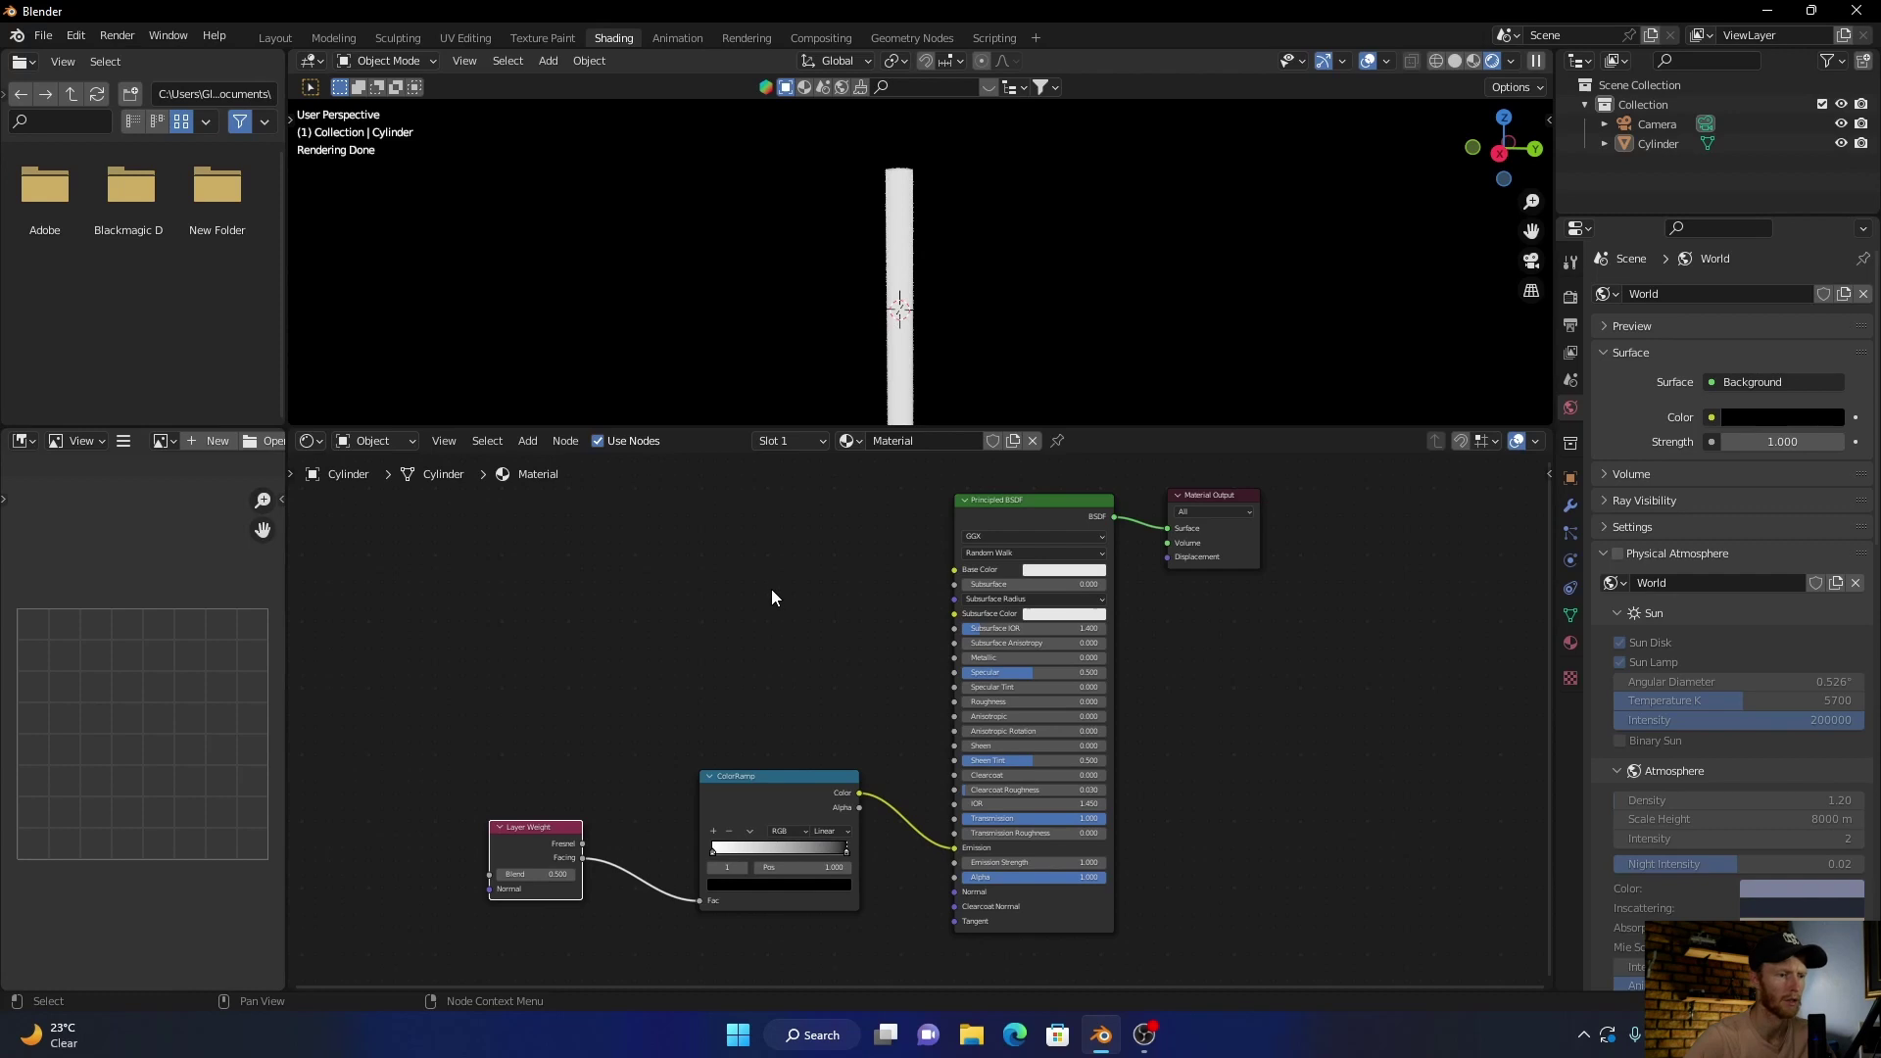
double_click(544, 871)
key(BackSpace)
text(36)
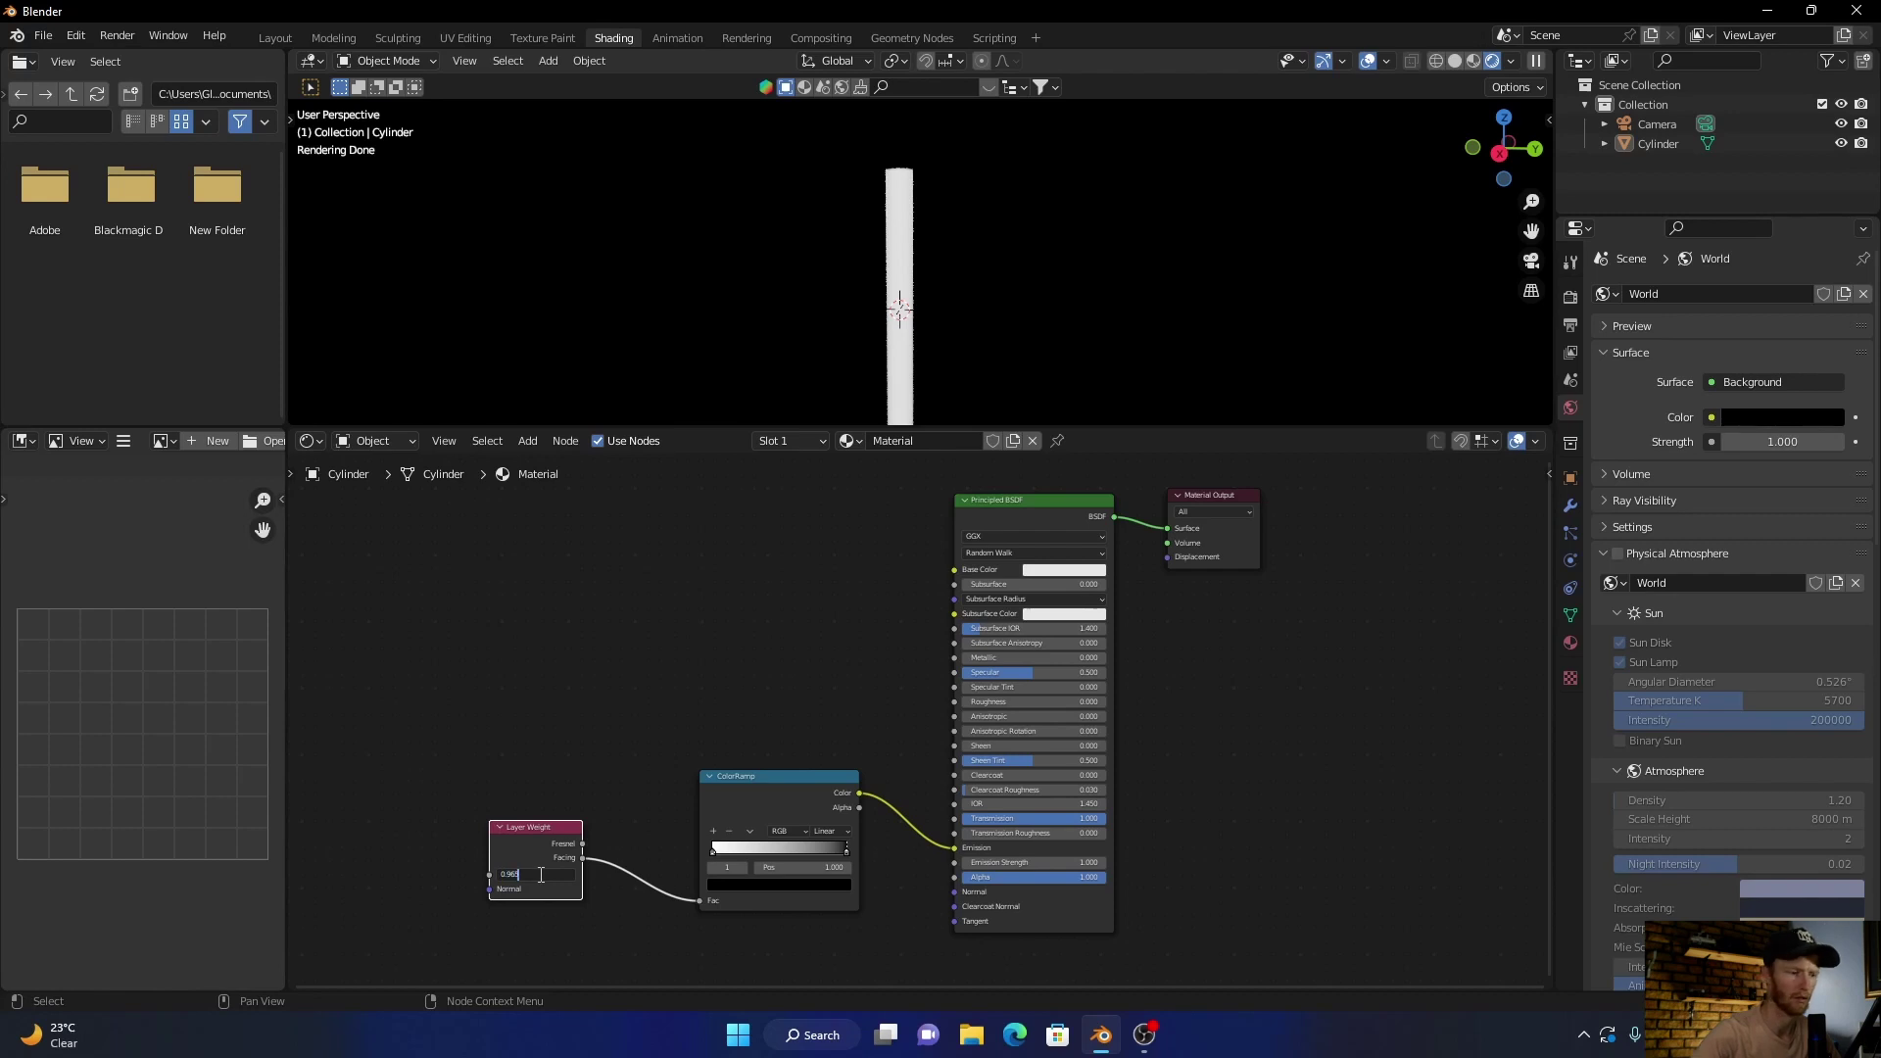
key(Return)
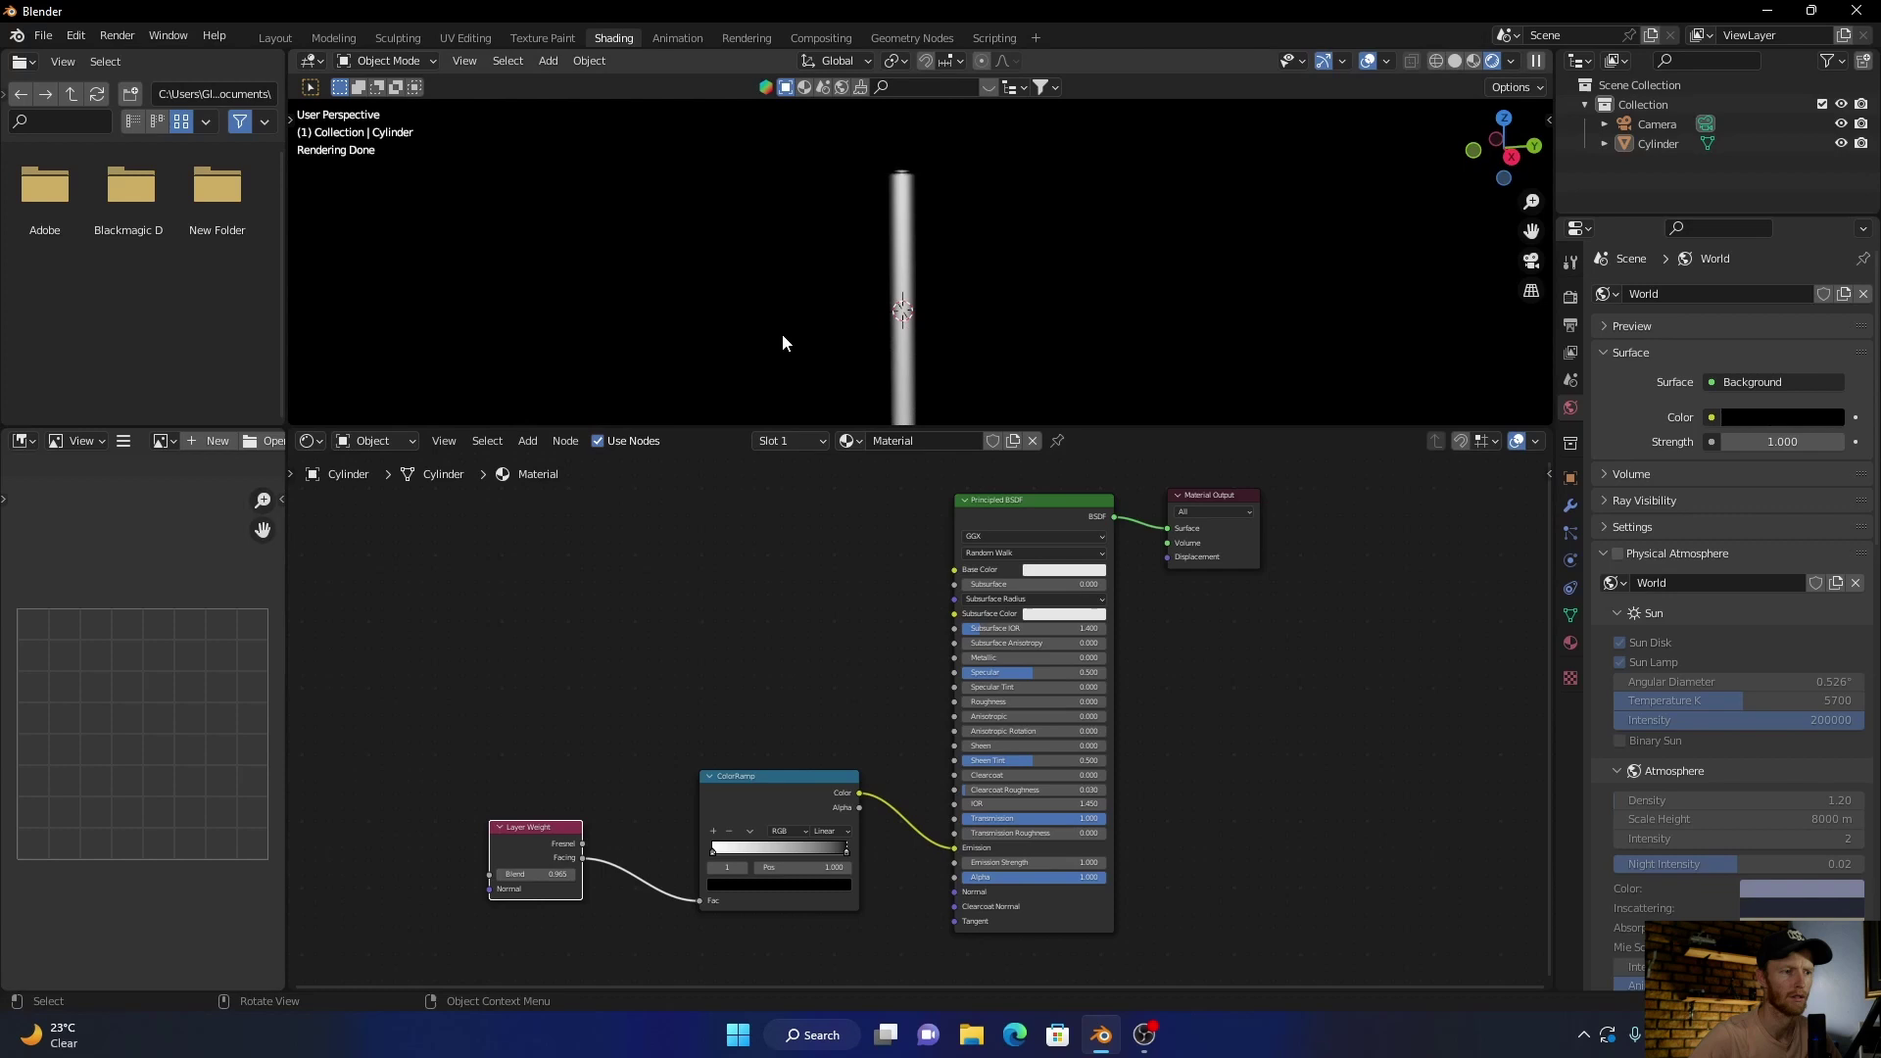
scroll(783, 333, up, 3)
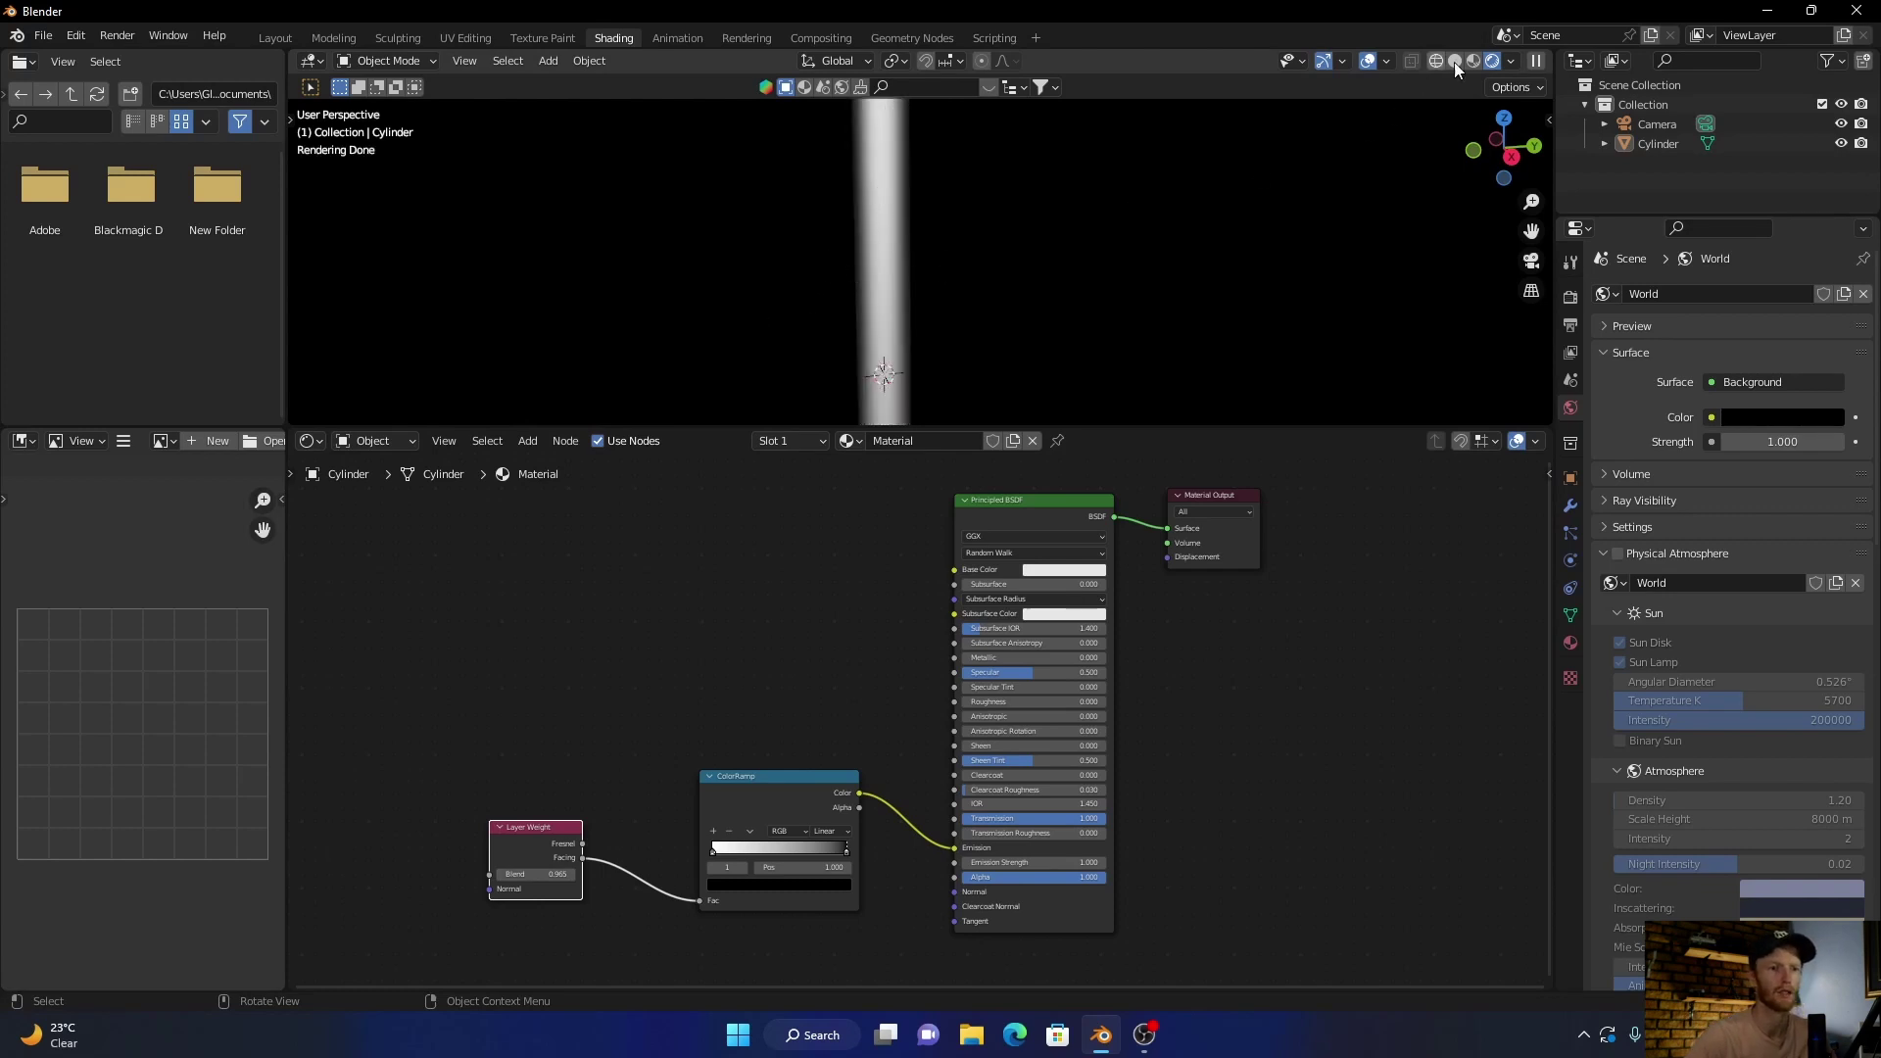
click(1508, 60)
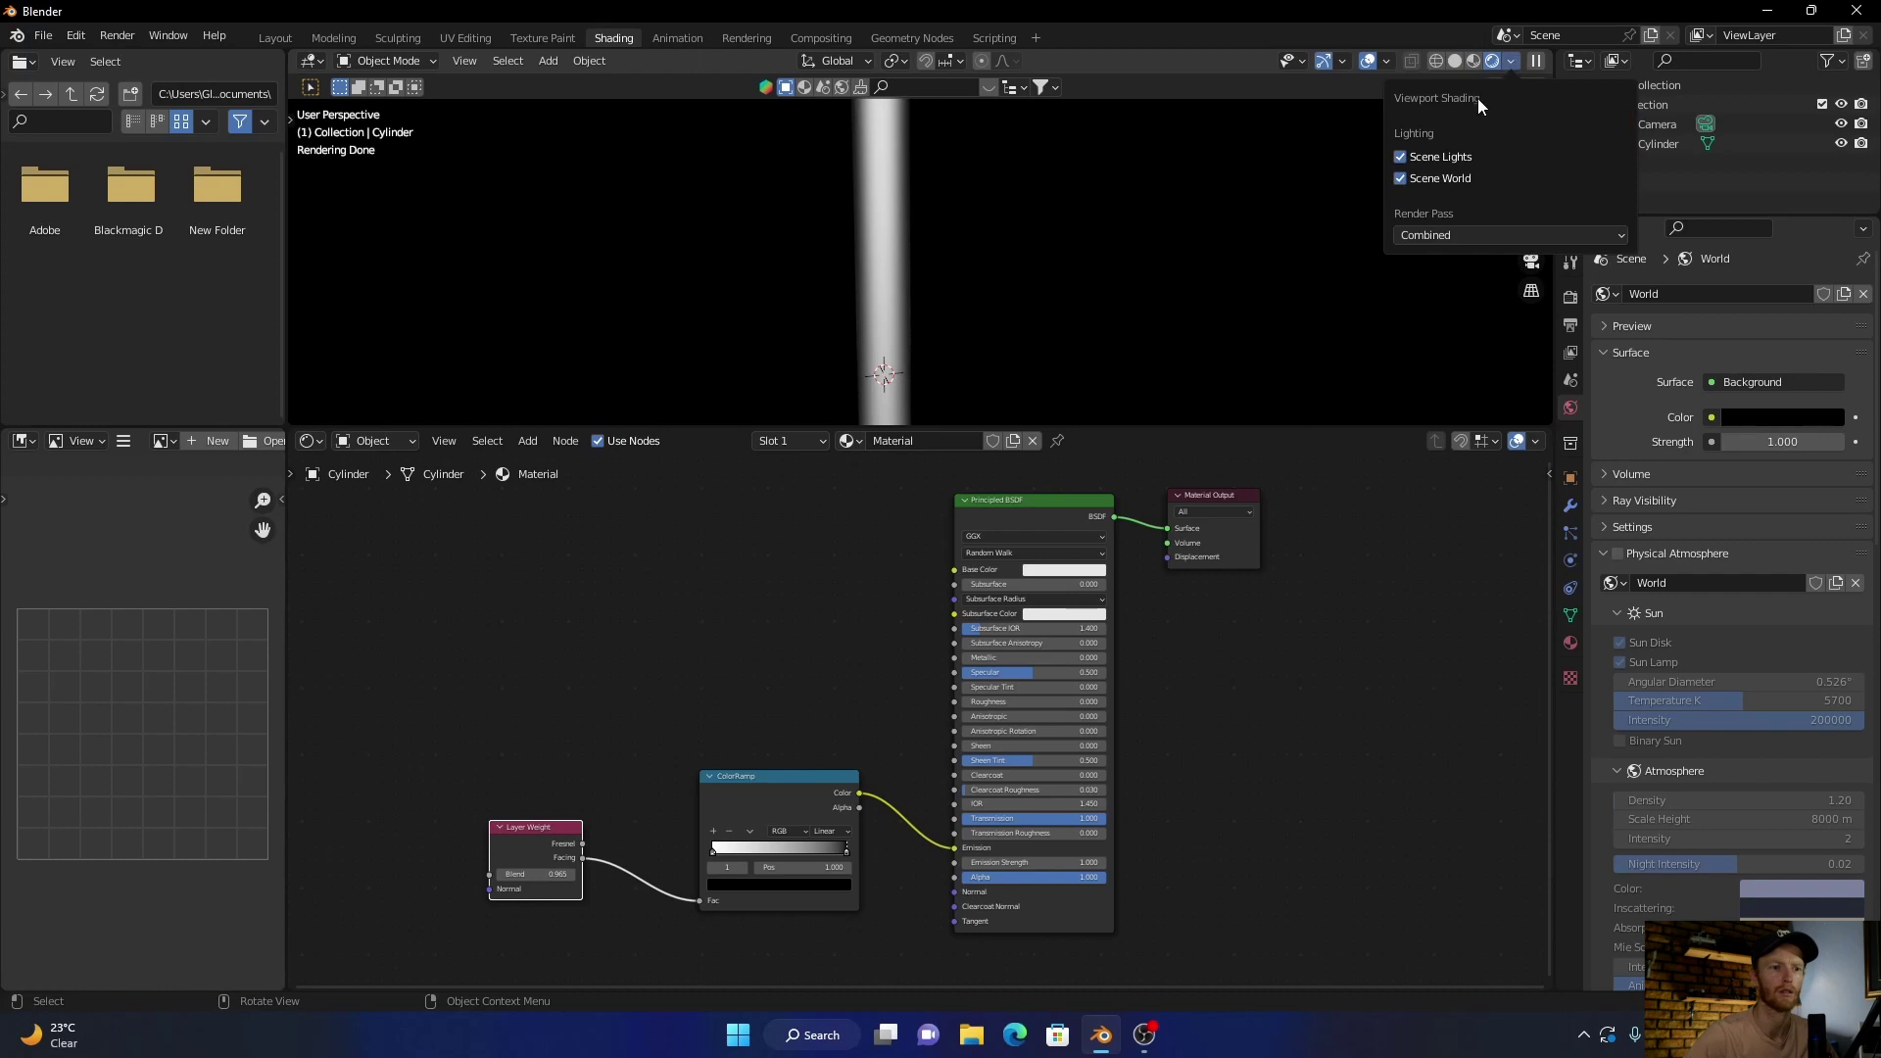
click(1407, 172)
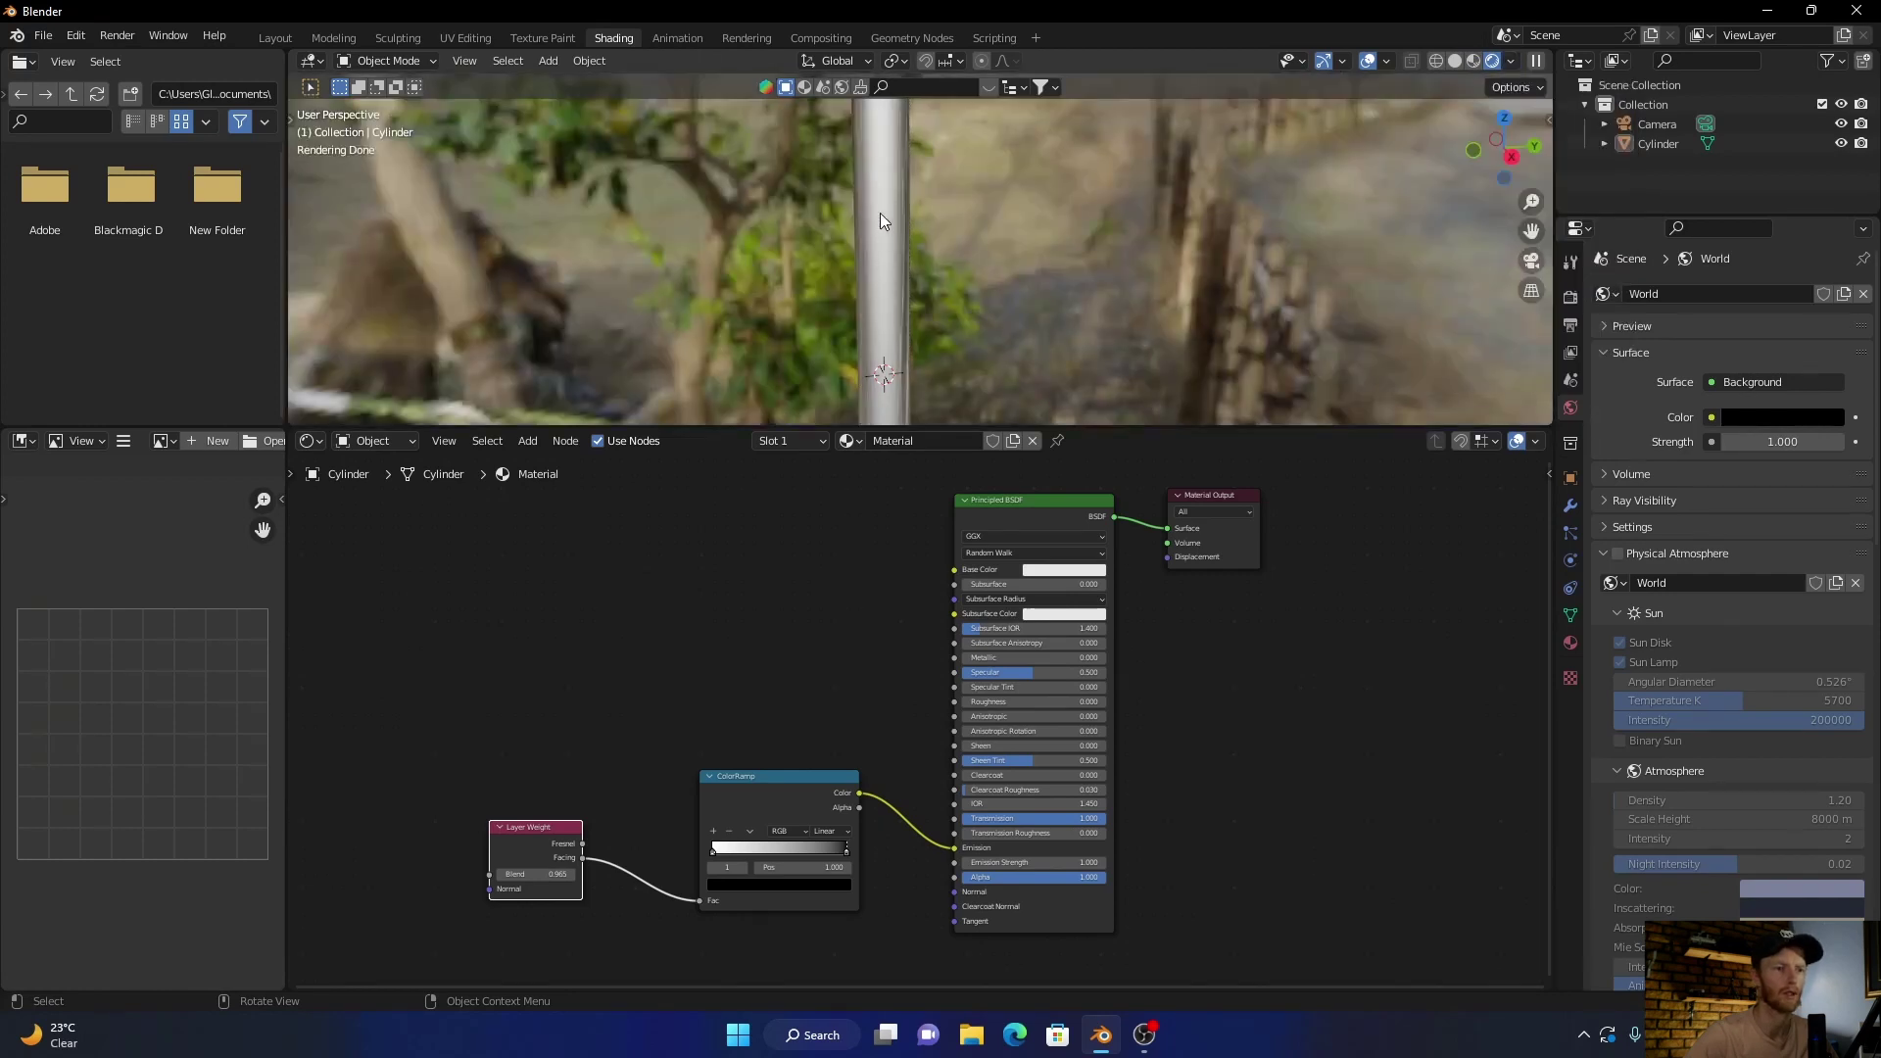
click(1510, 62)
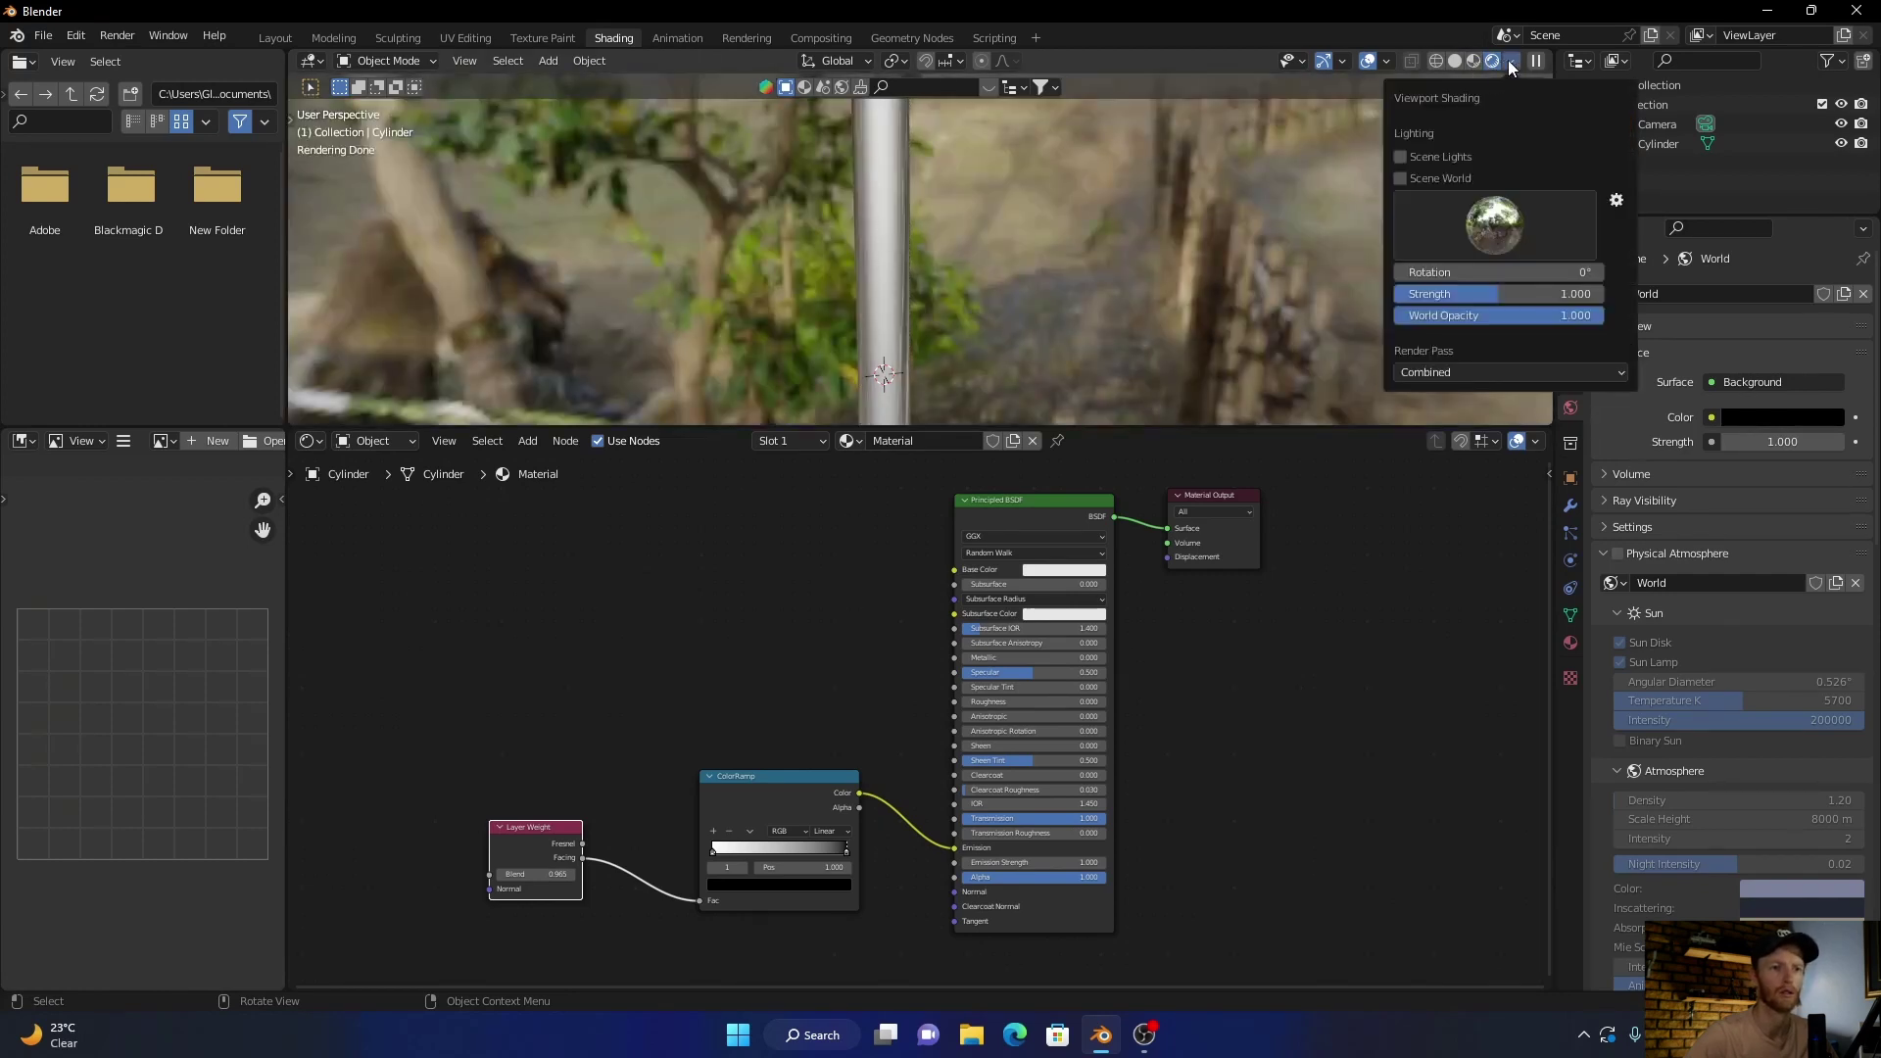
click(1401, 155)
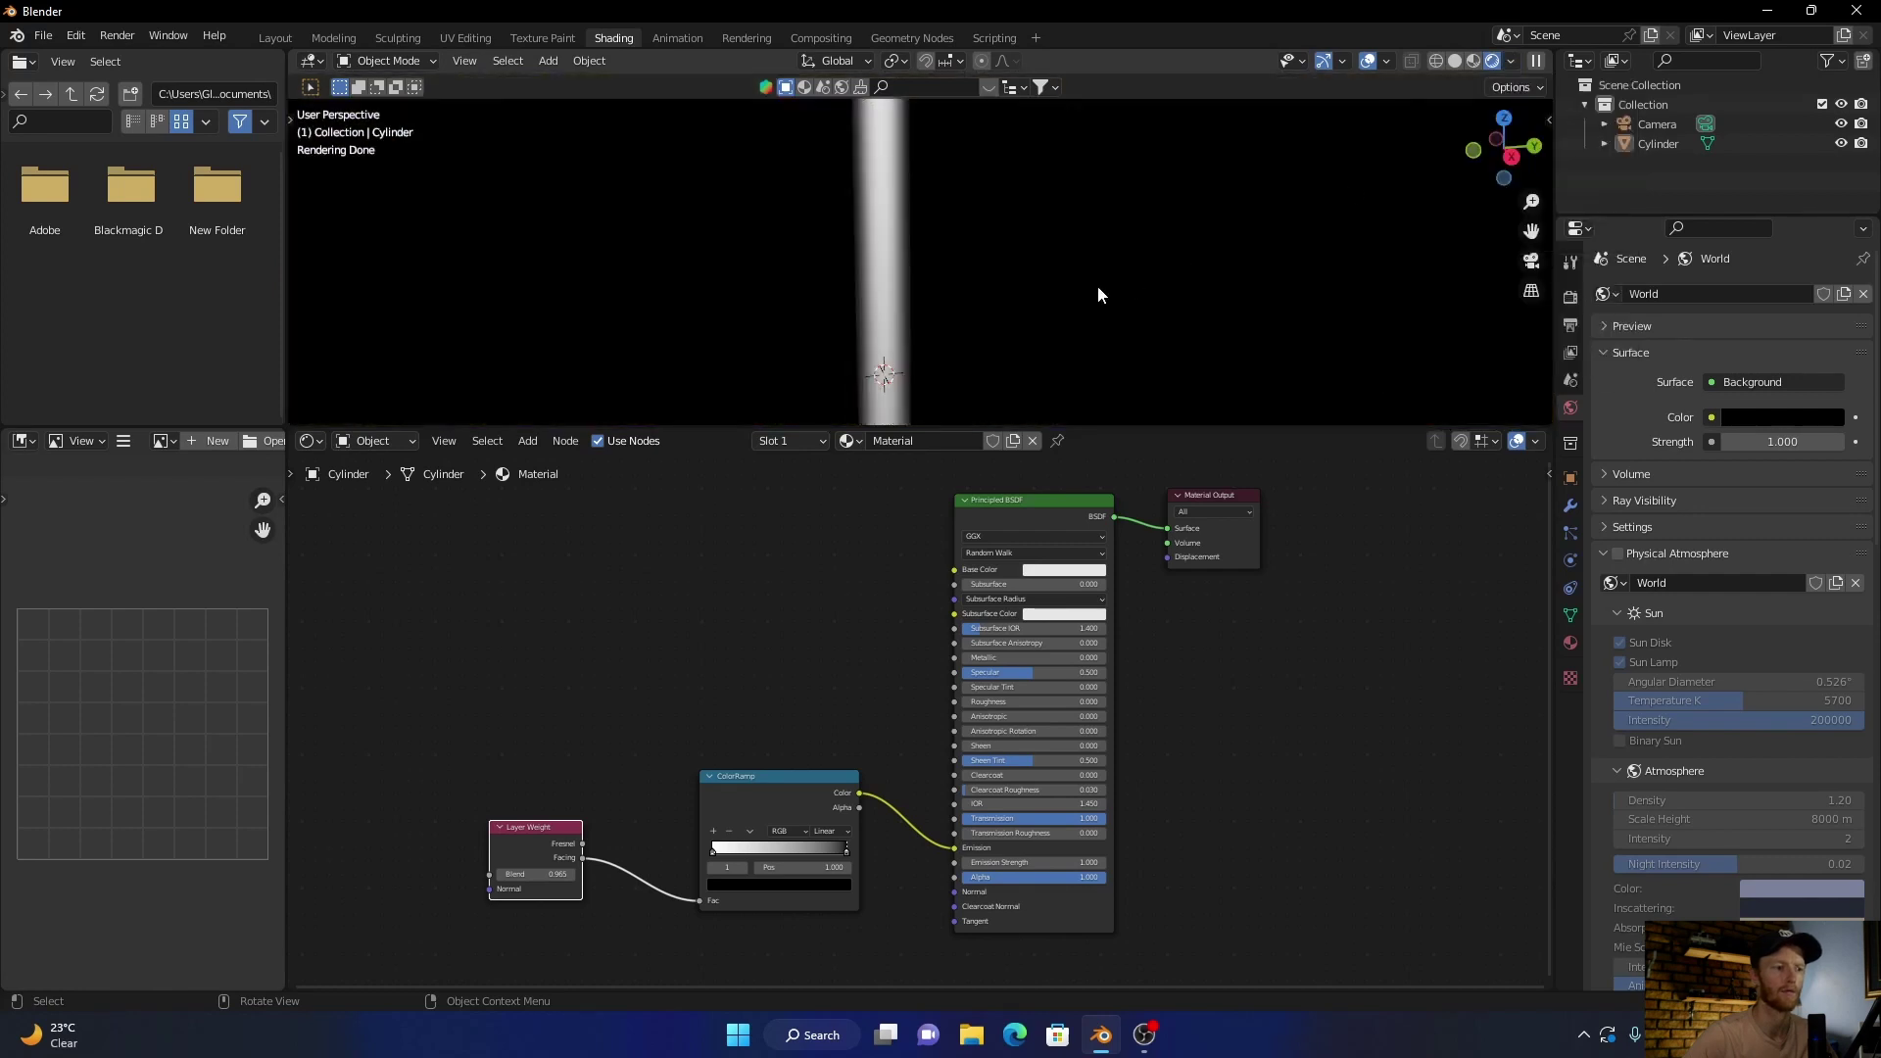
mouse_move(826, 336)
middle_down()
mouse_move(1019, 251)
mouse_move(742, 374)
mouse_move(846, 279)
mouse_move(847, 315)
middle_up()
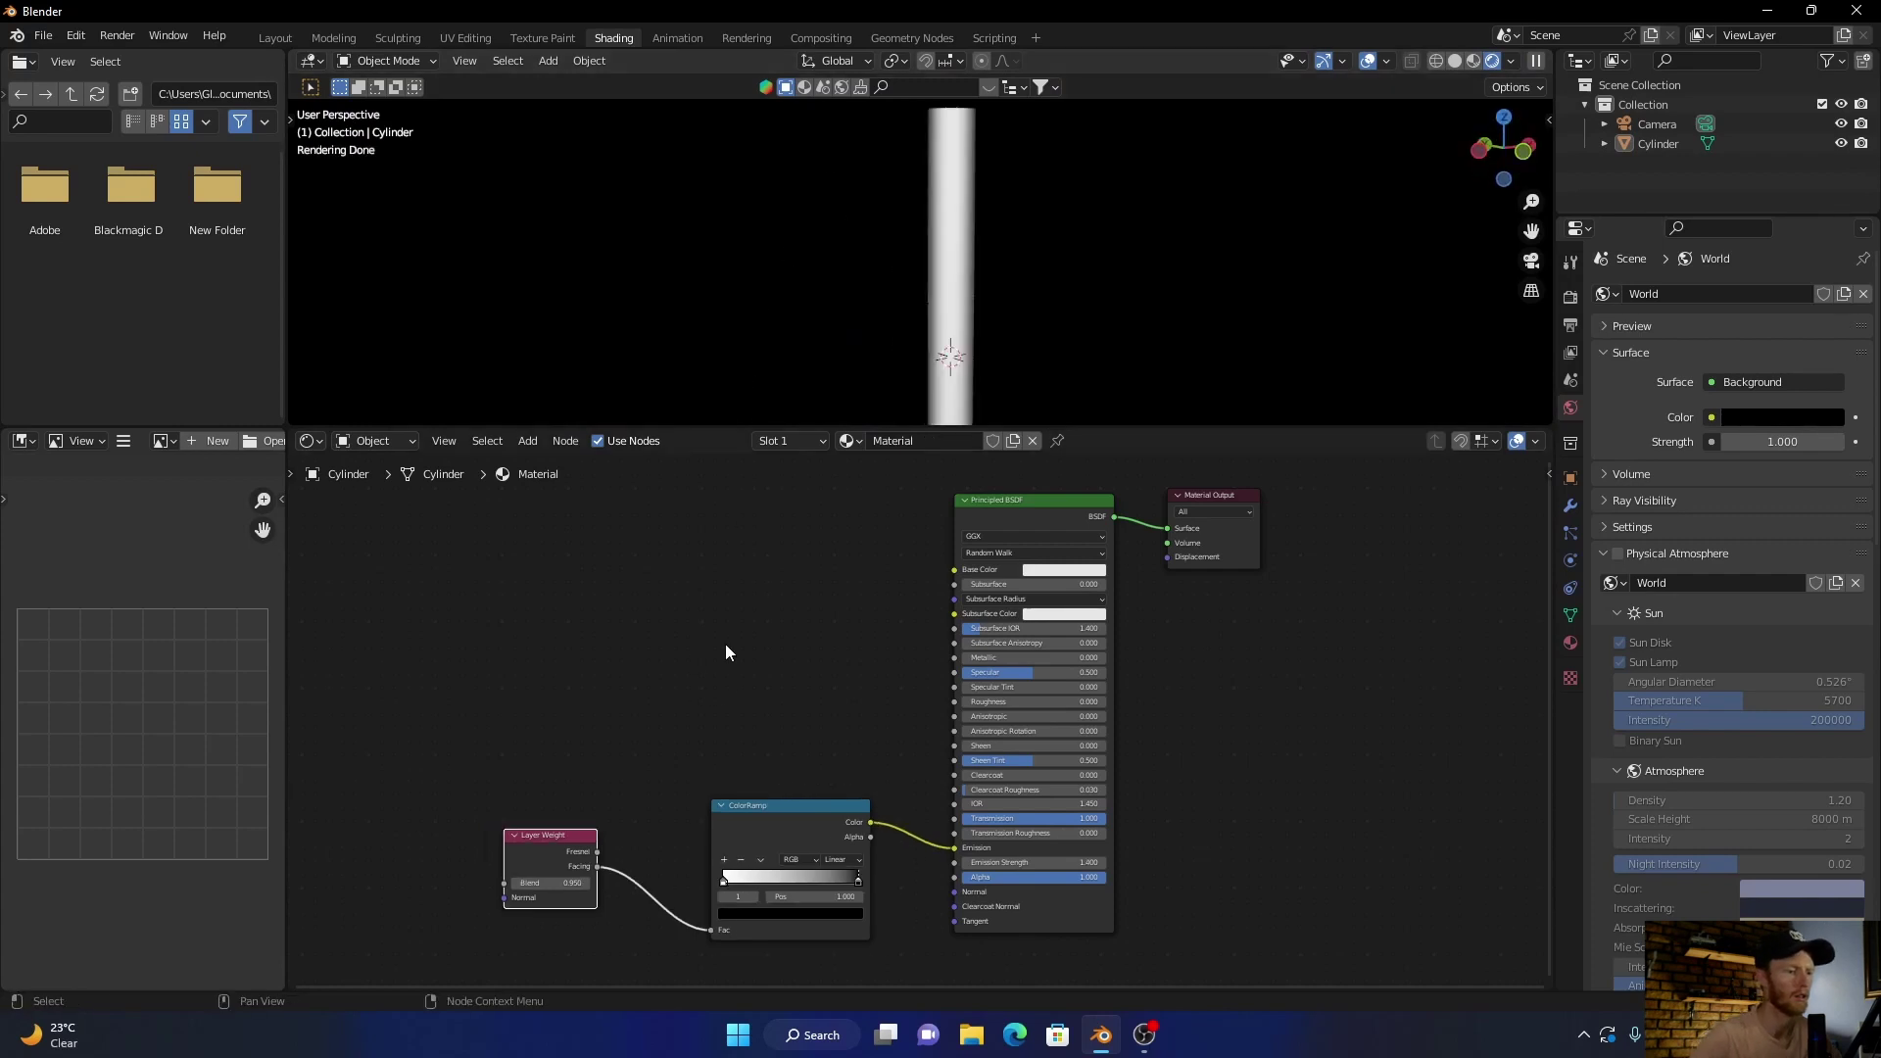
- Colour the left ramp stop cyan, raise Emission Strength to ~4.5, move the black stop to 0.9
click(722, 880)
click(746, 915)
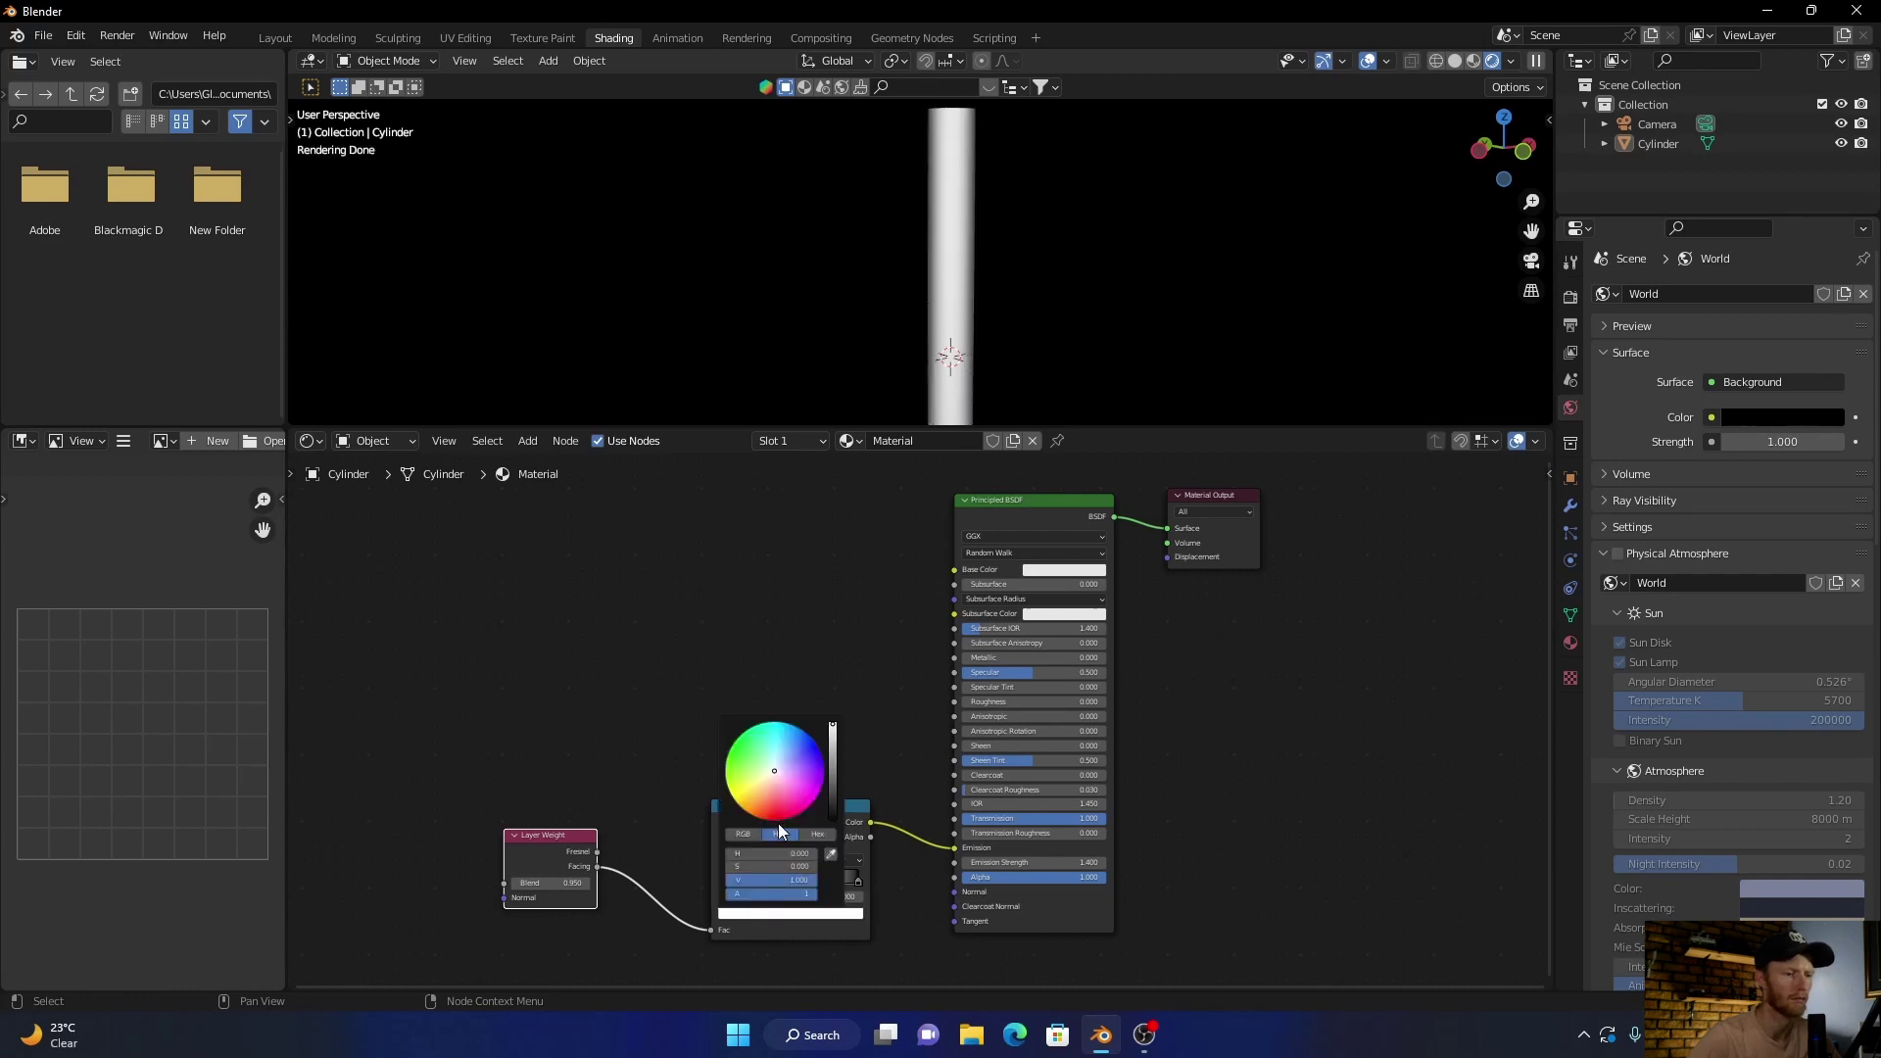
drag(773, 769, 781, 743)
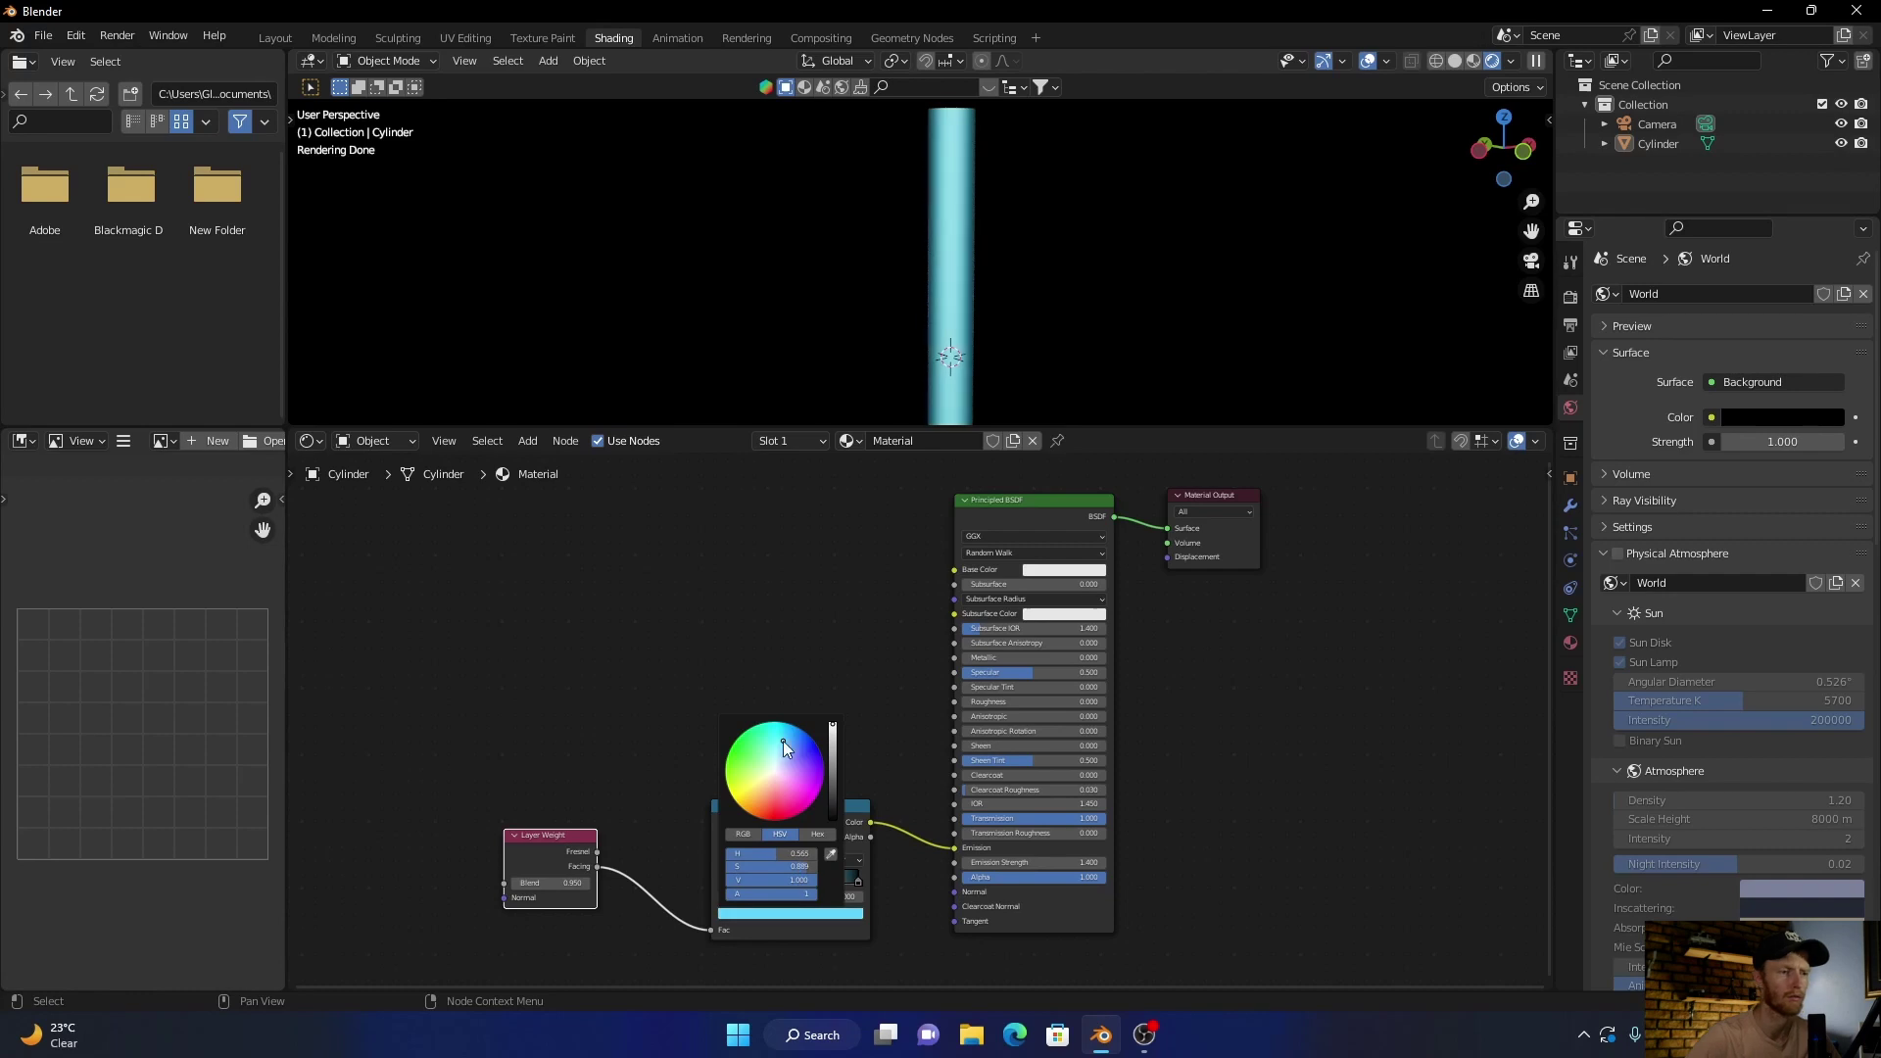
drag(1030, 863, 1133, 862)
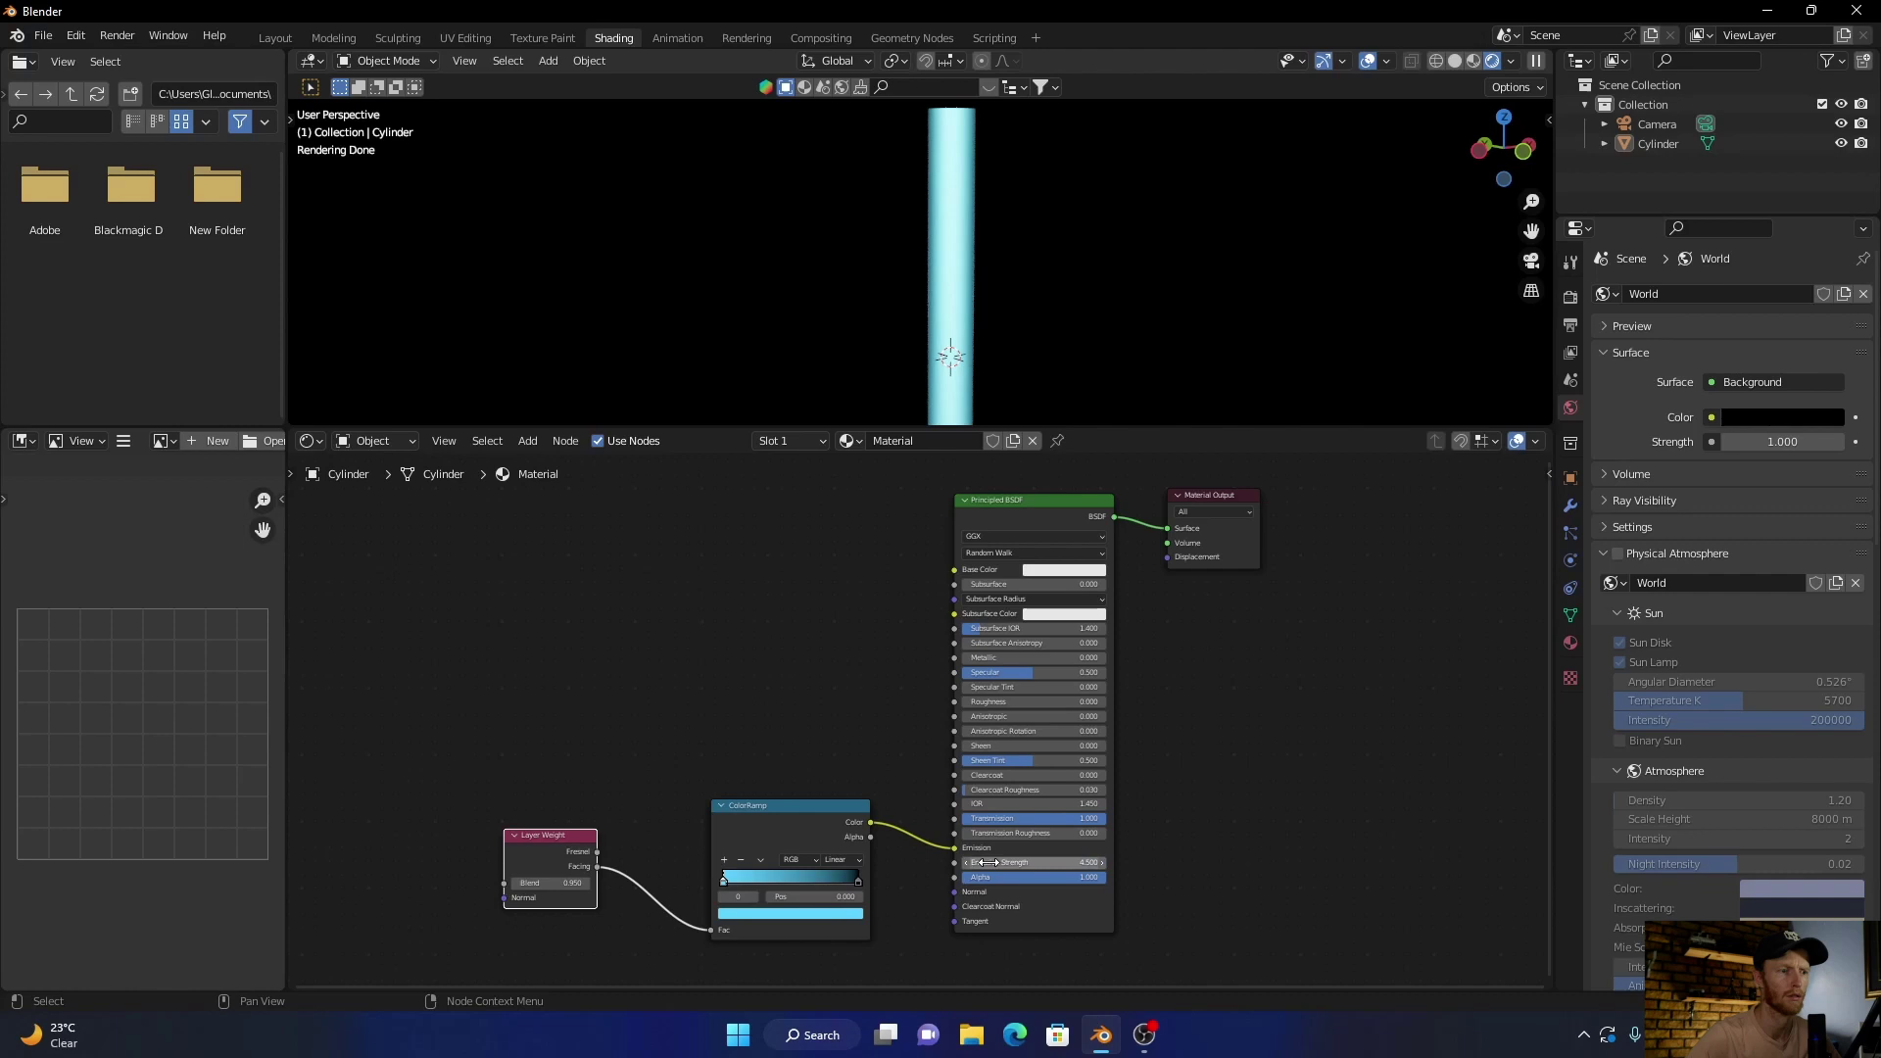
middle_drag(785, 321, 730, 347)
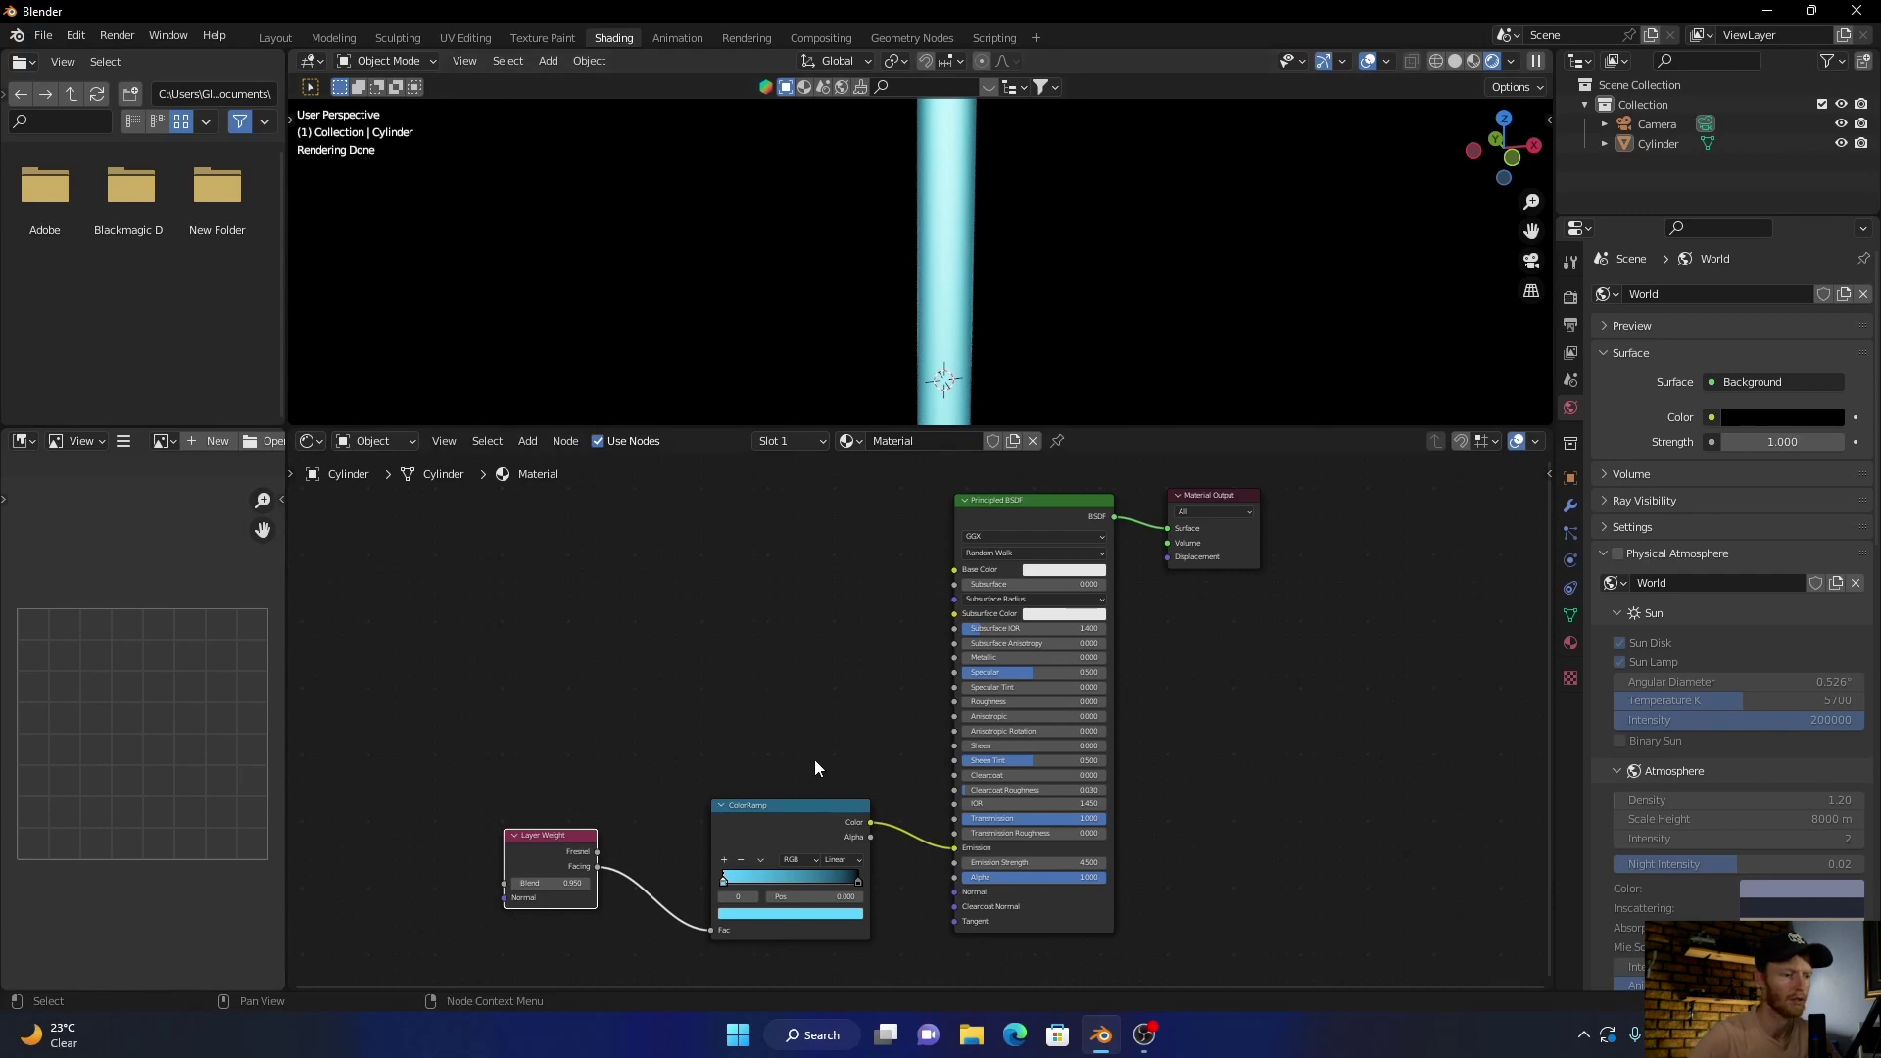
drag(860, 881, 850, 886)
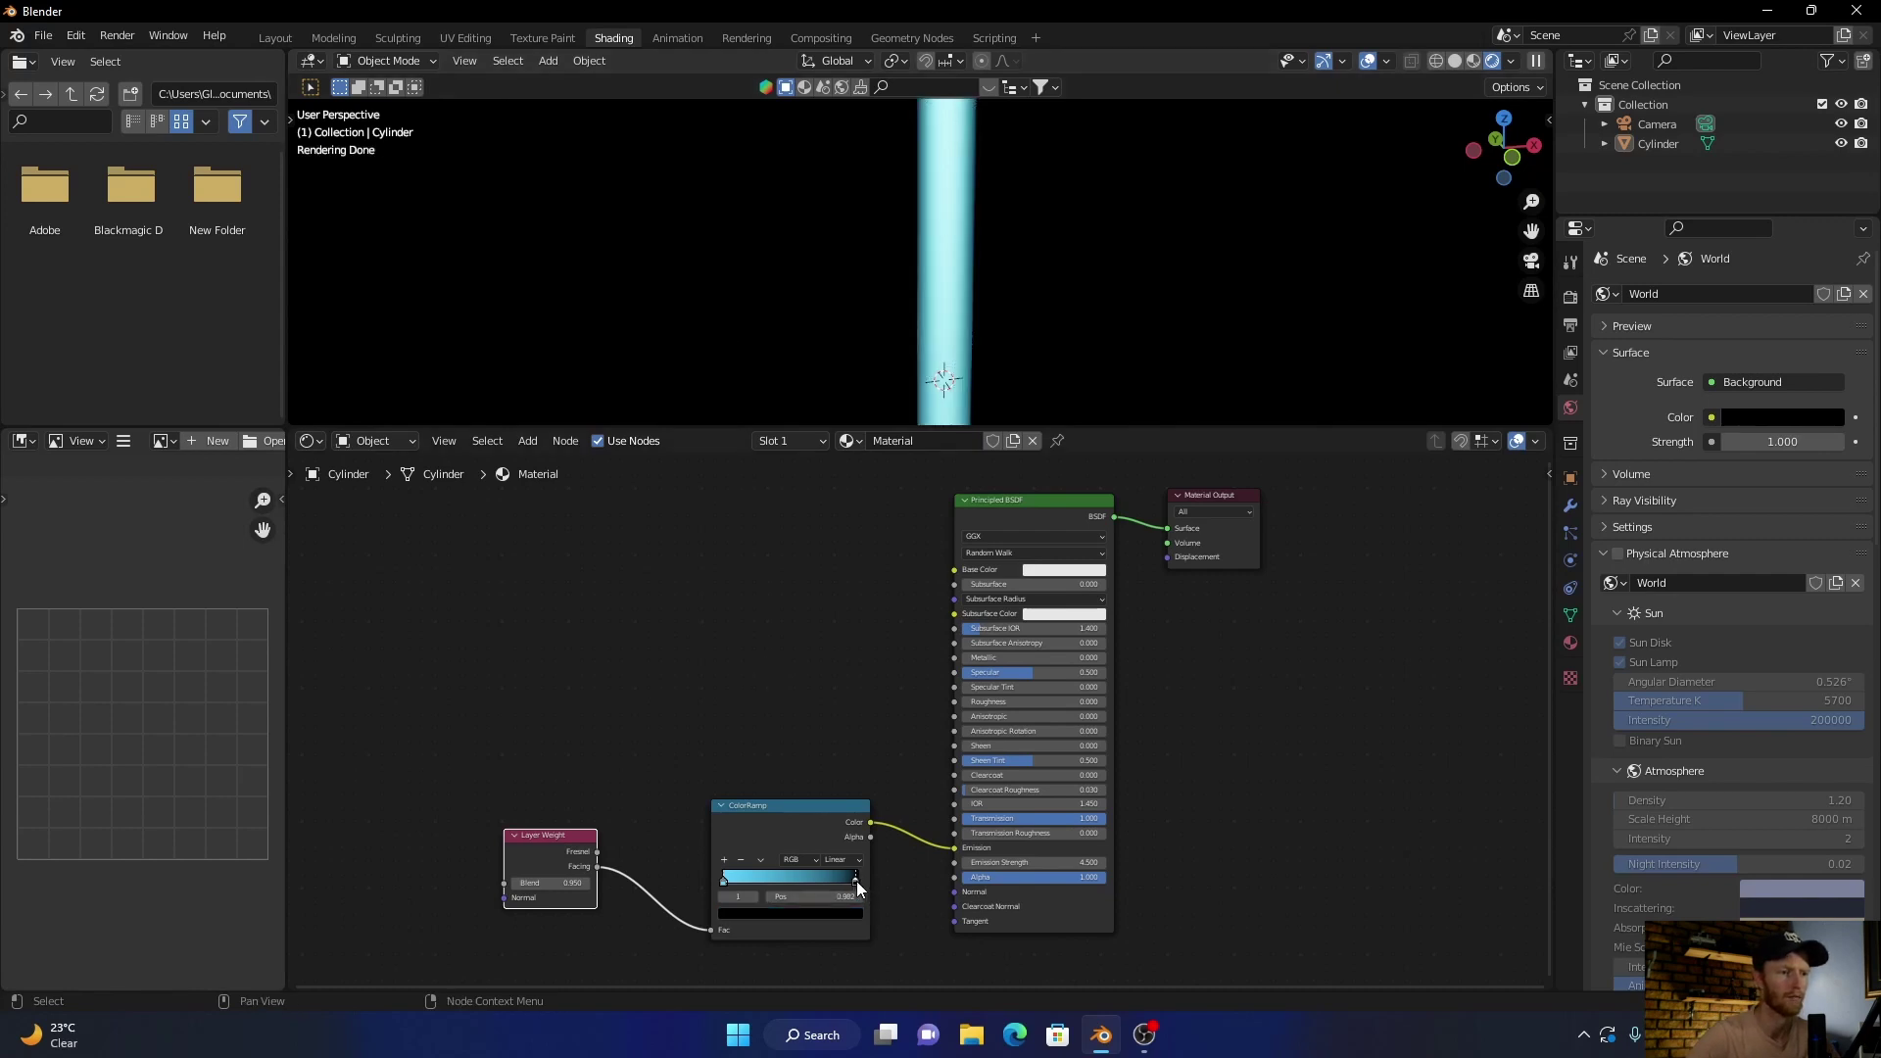